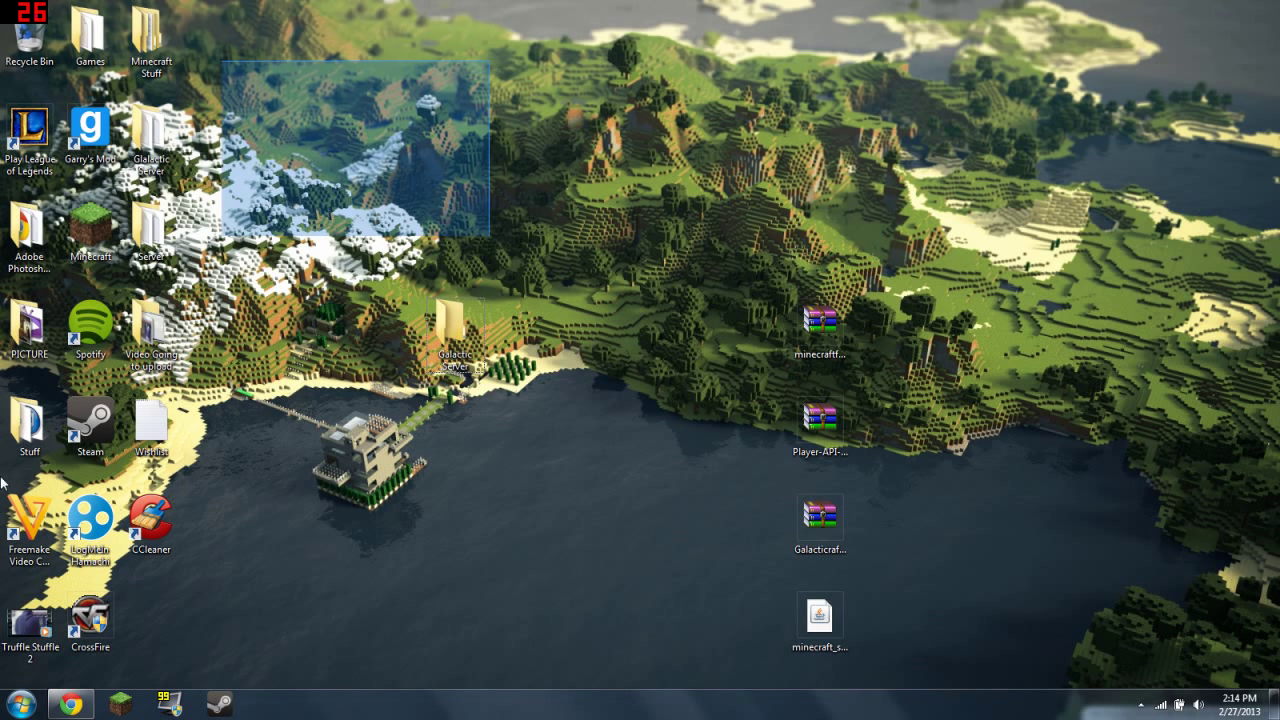
Step: Open the empty Galactic Server folder on the desktop and close it again
left_click(540, 160)
left_click(455, 330)
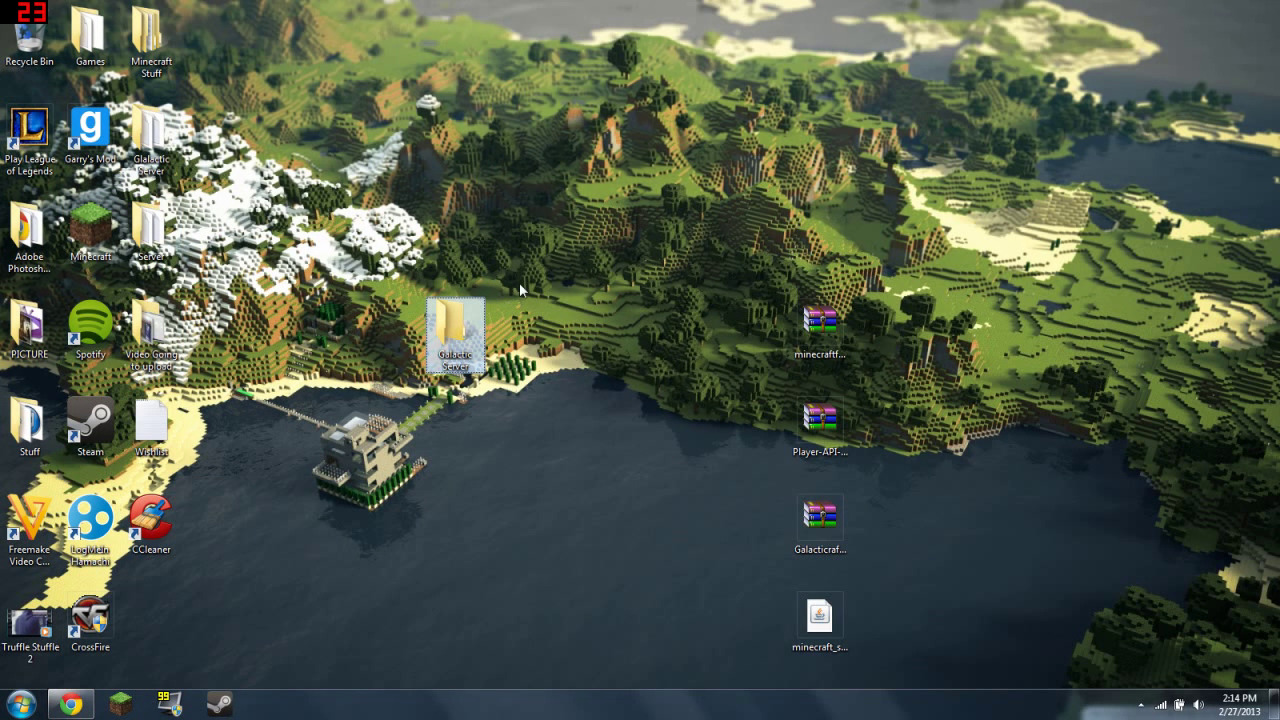
double_click(449, 330)
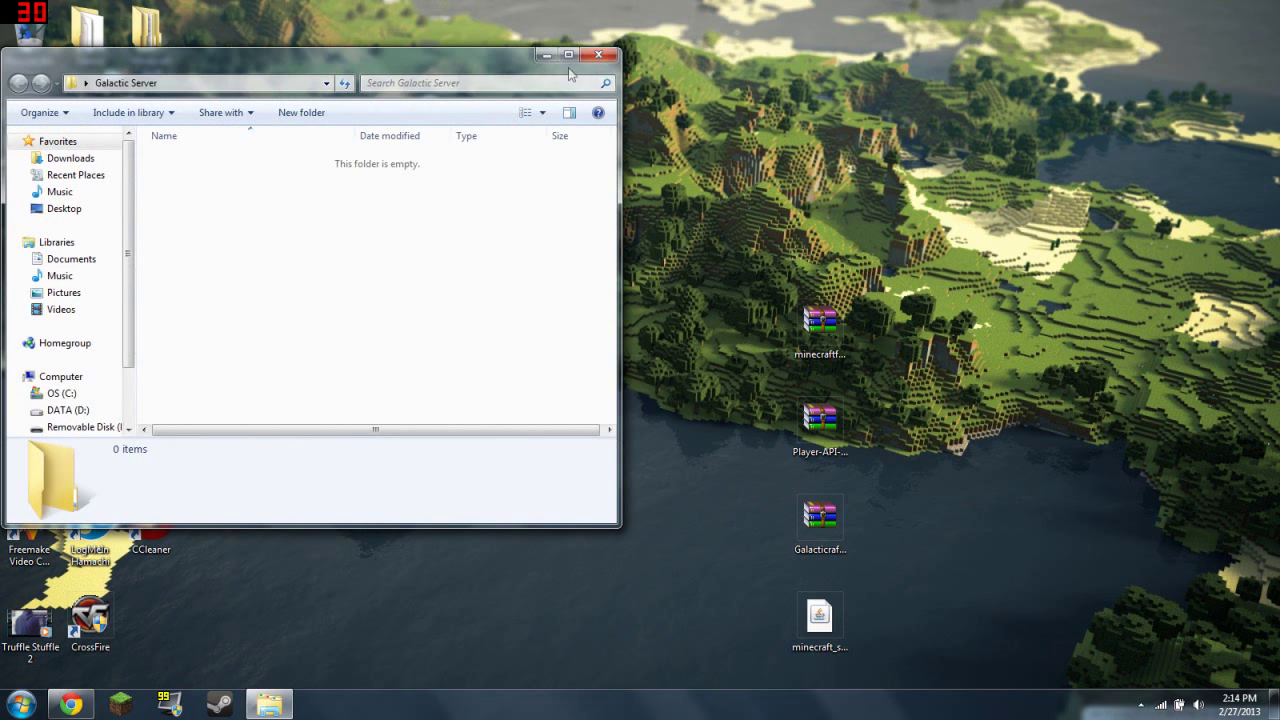
left_click(596, 55)
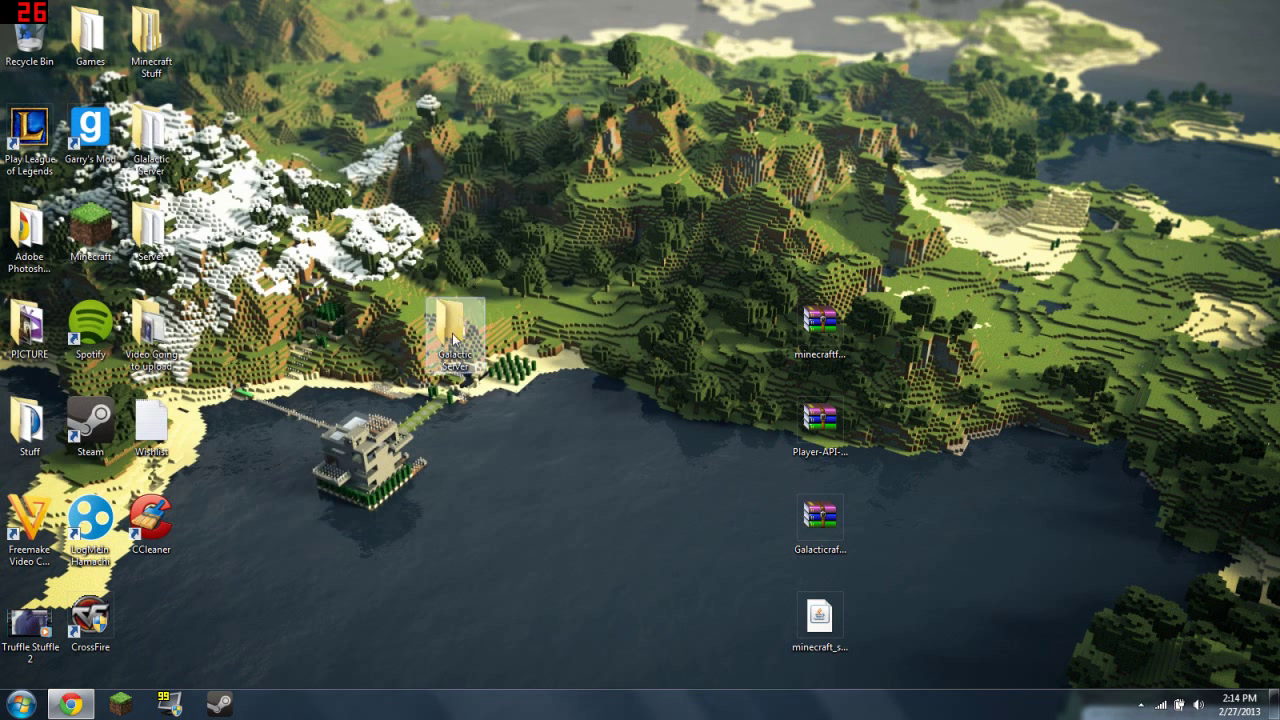
Step: Go to minecraft.net in a new Chrome tab and open its Download page
left_click(70, 704)
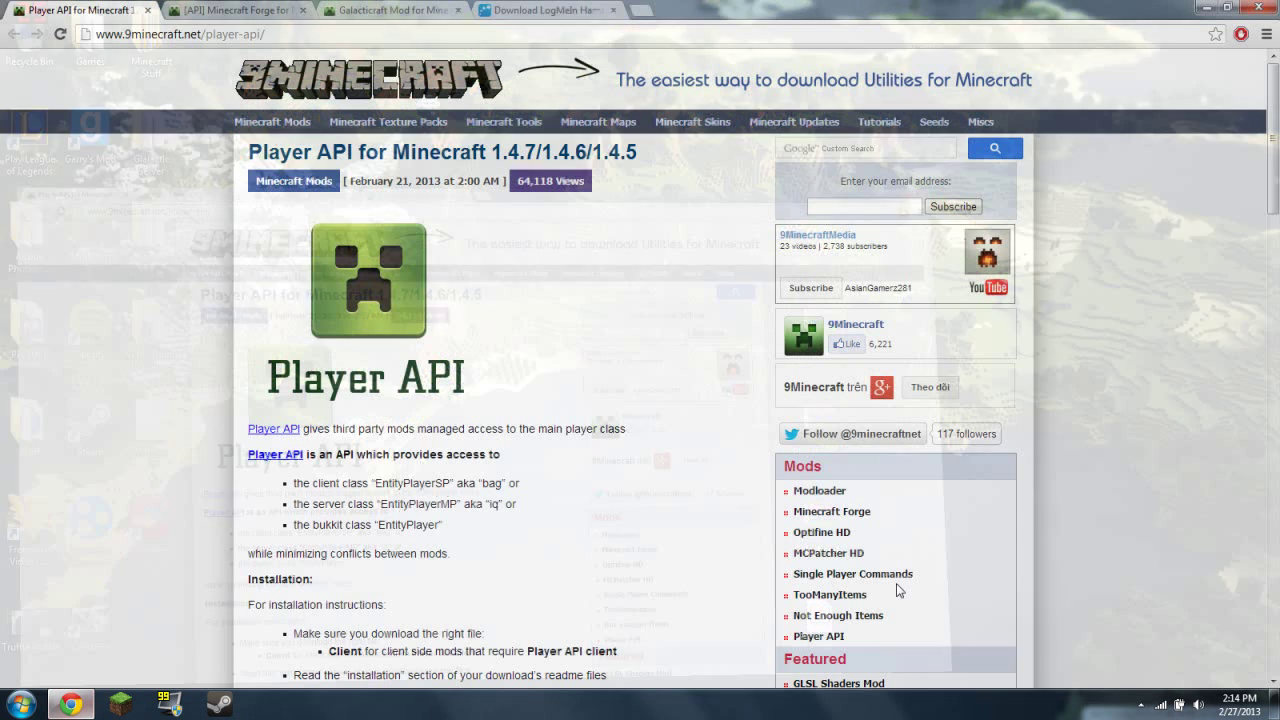
left_click(645, 15)
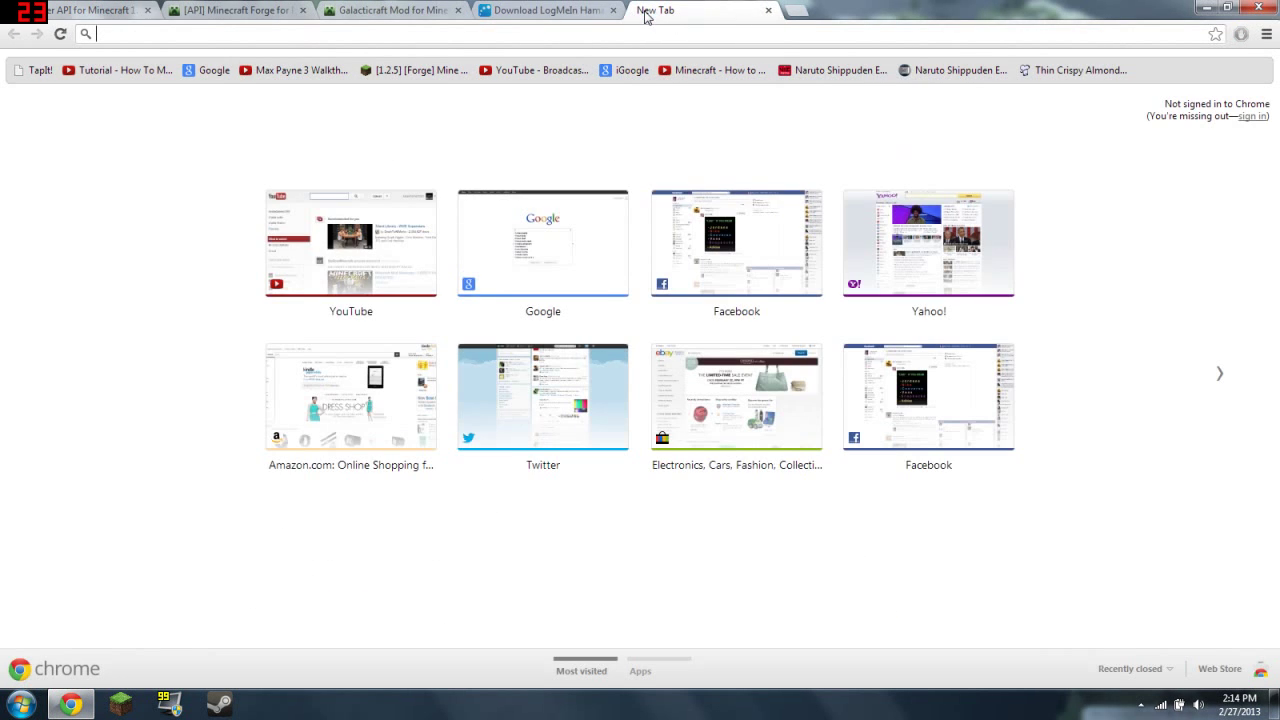
type("minecraft")
key("Return")
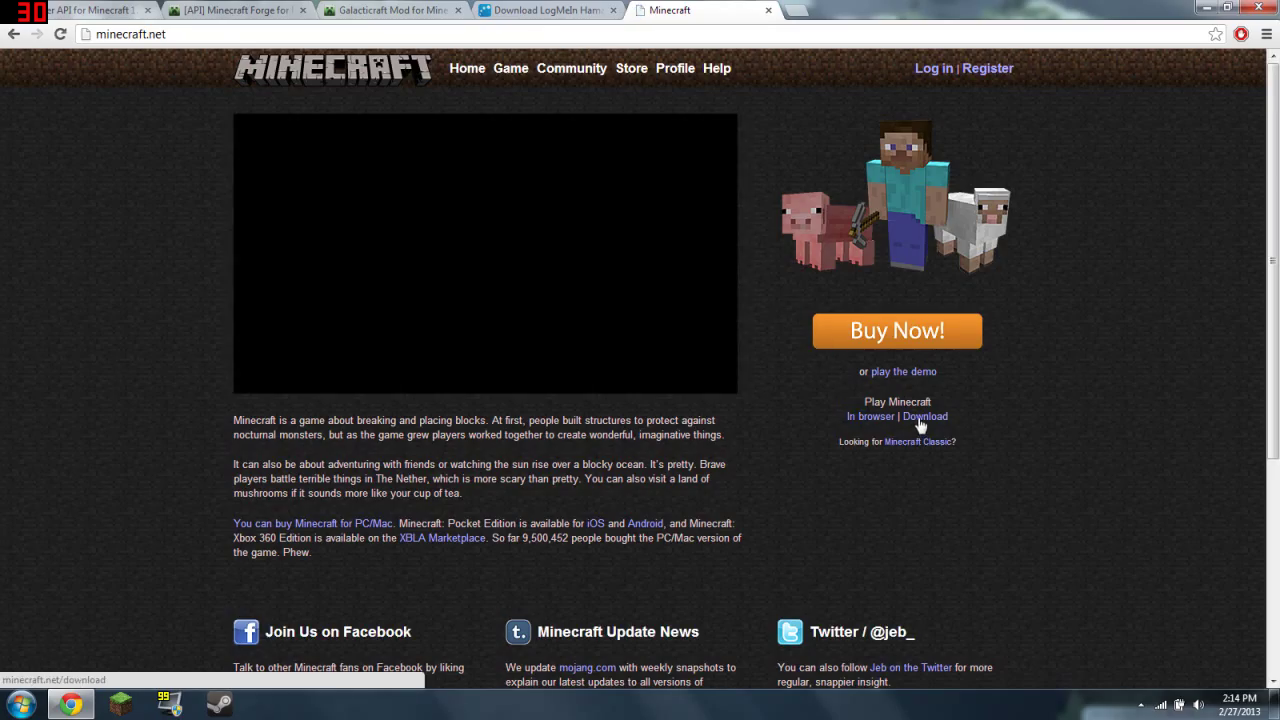
left_click(920, 417)
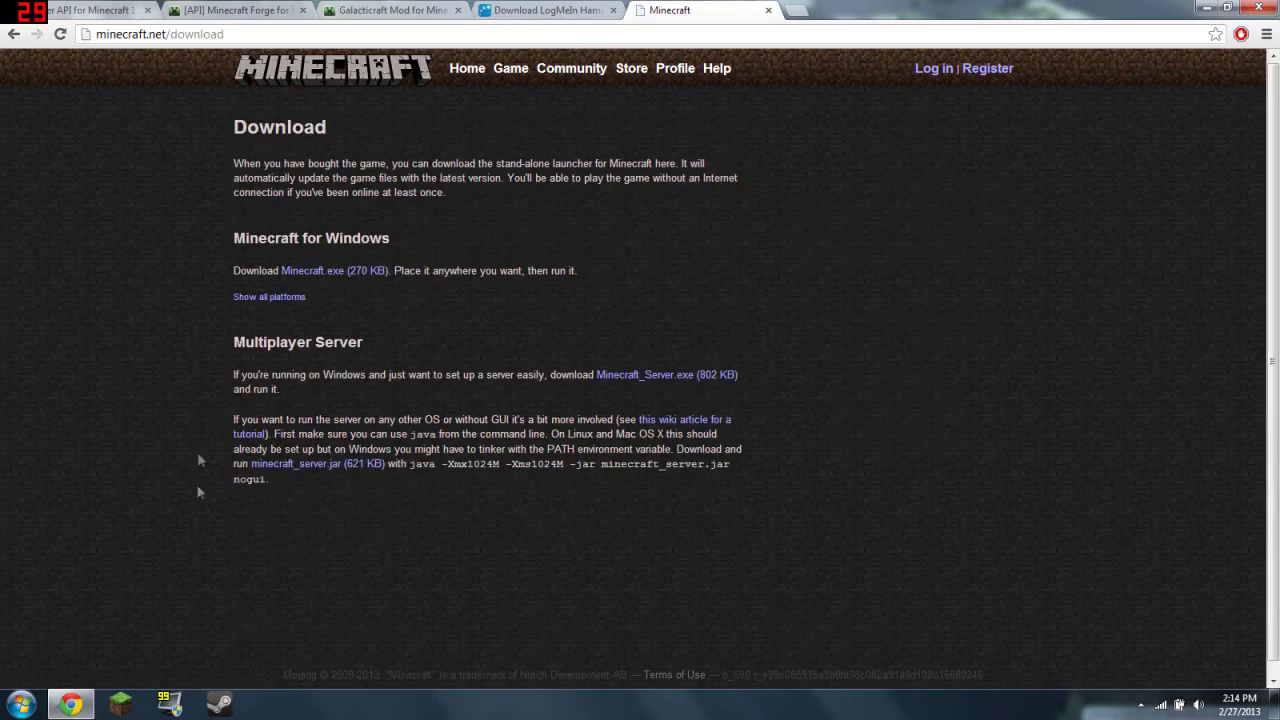
Step: Close the Minecraft tab and review the Unmanaged mode description on the LogMeIn Hamachi page
left_click(767, 11)
left_click(548, 11)
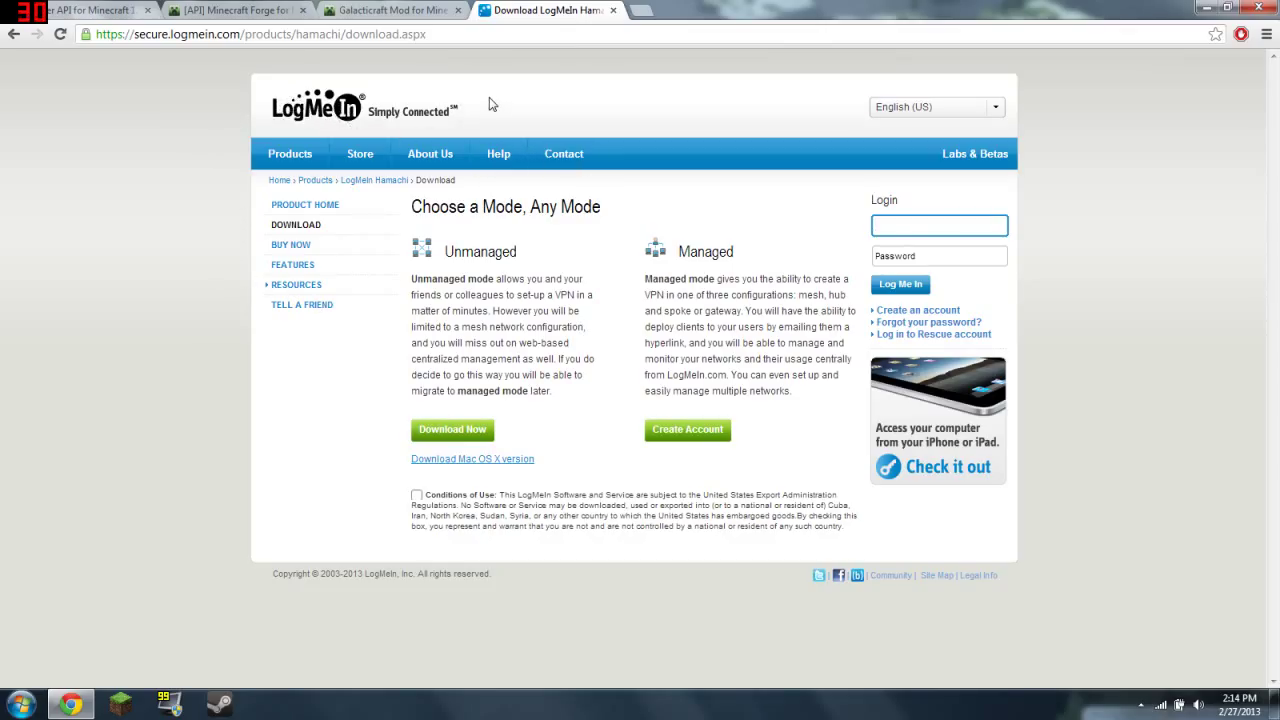
left_click_drag(407, 292, 410, 360)
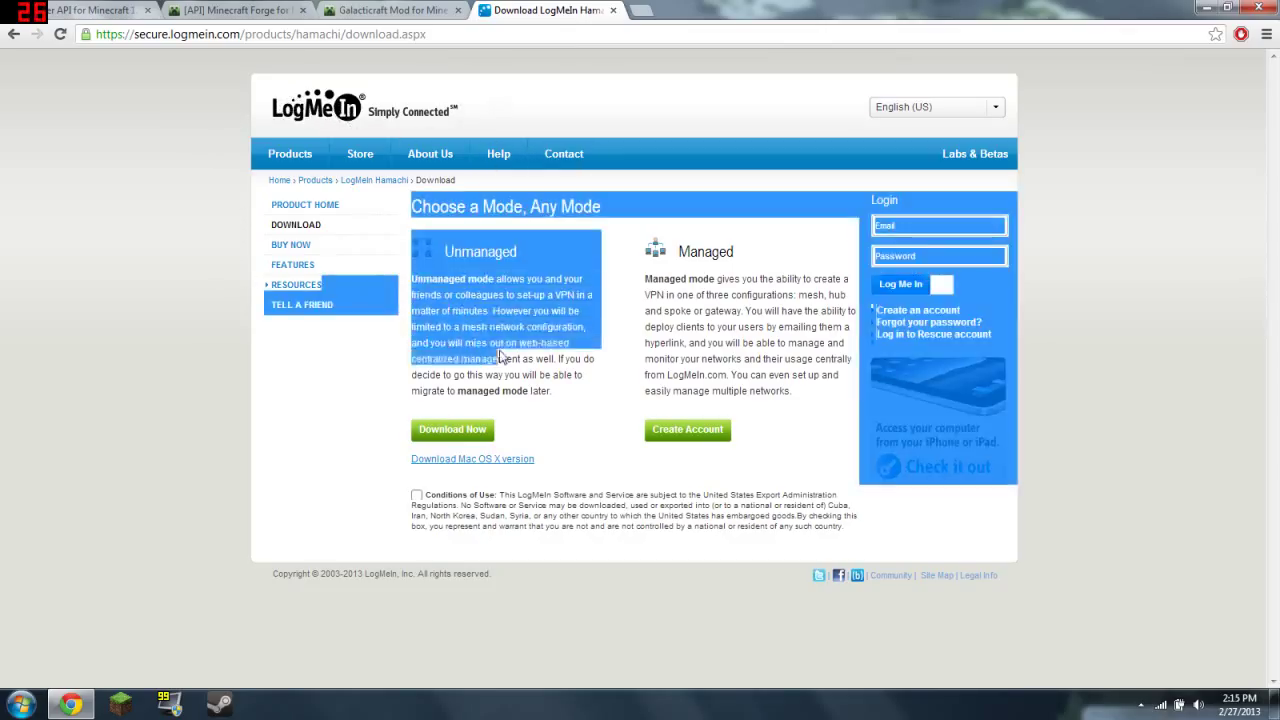
left_click(414, 349)
Step: Scroll through the Galacticraft mod page to find its download links
left_click(614, 10)
scroll(337, 214, "up", 10)
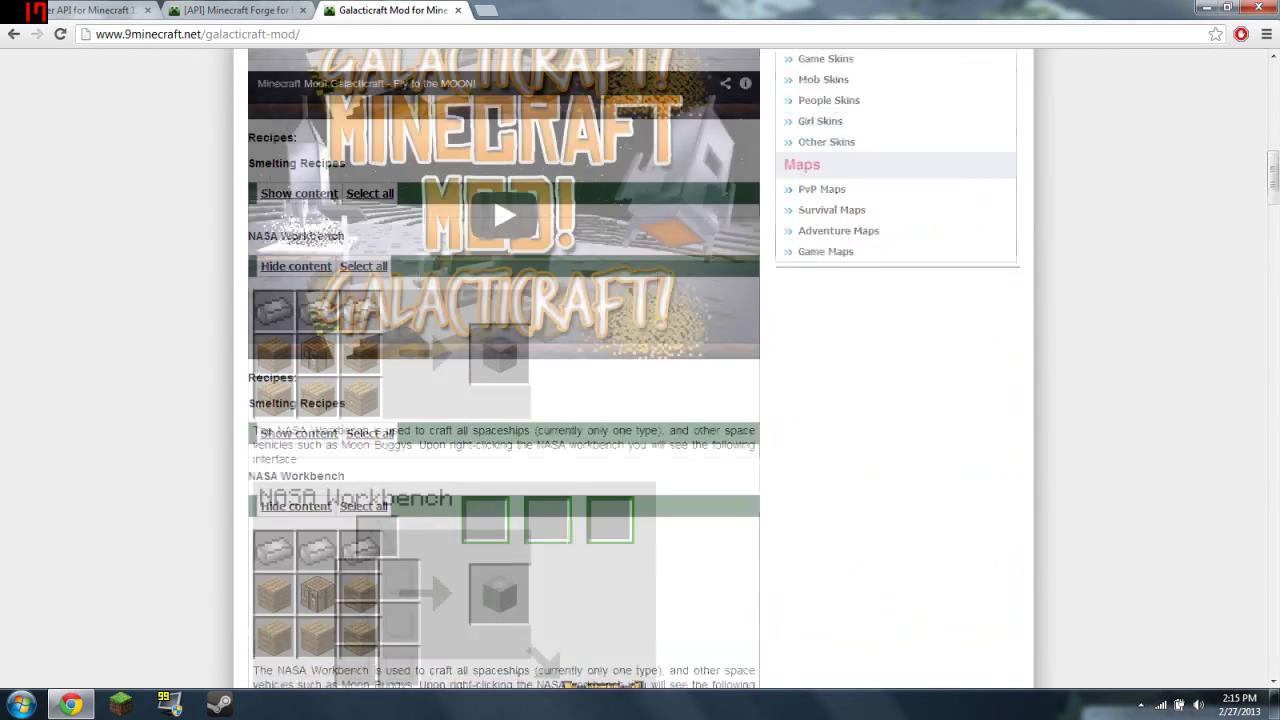
scroll(337, 214, "down", 20)
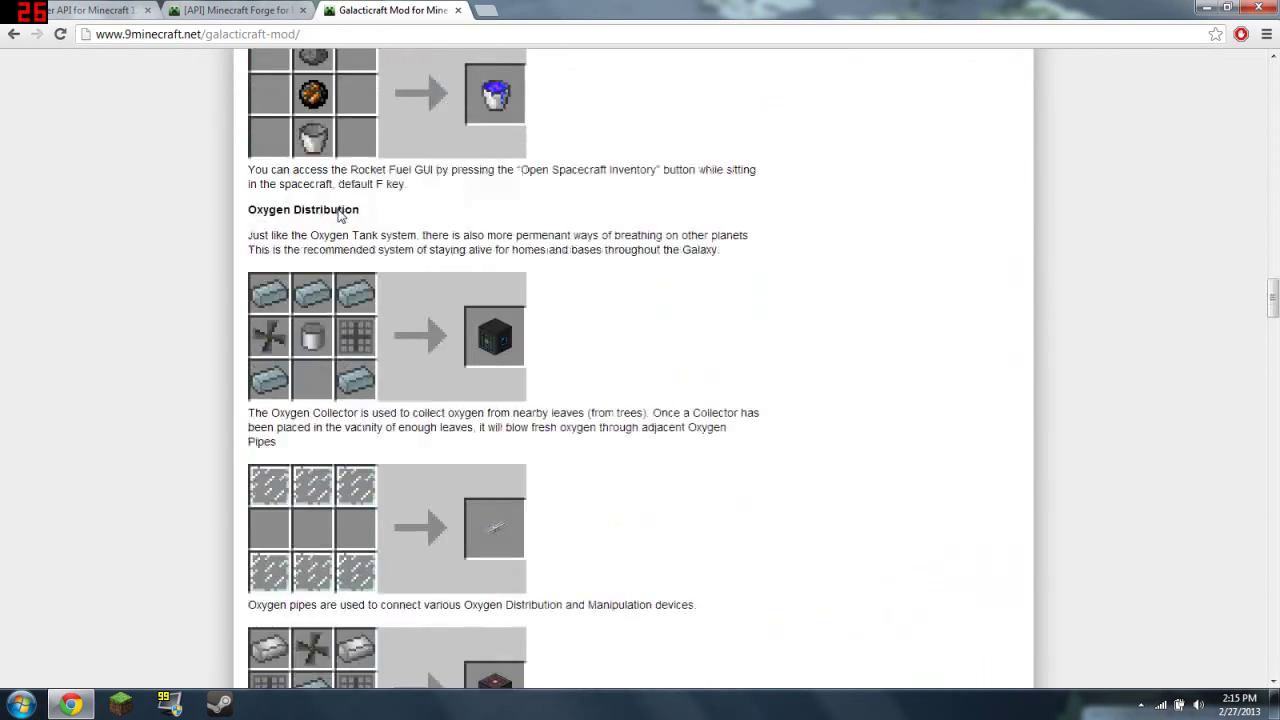
scroll(340, 233, "up", 15)
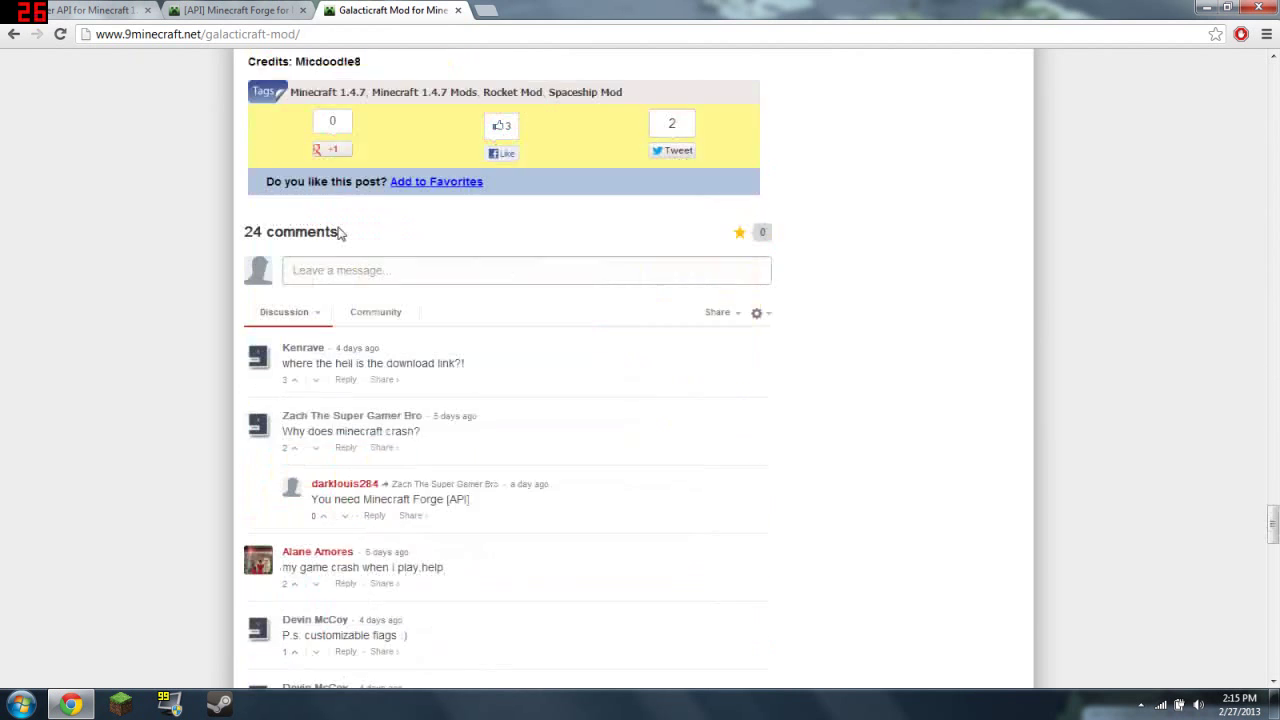
scroll(340, 233, "down", 2)
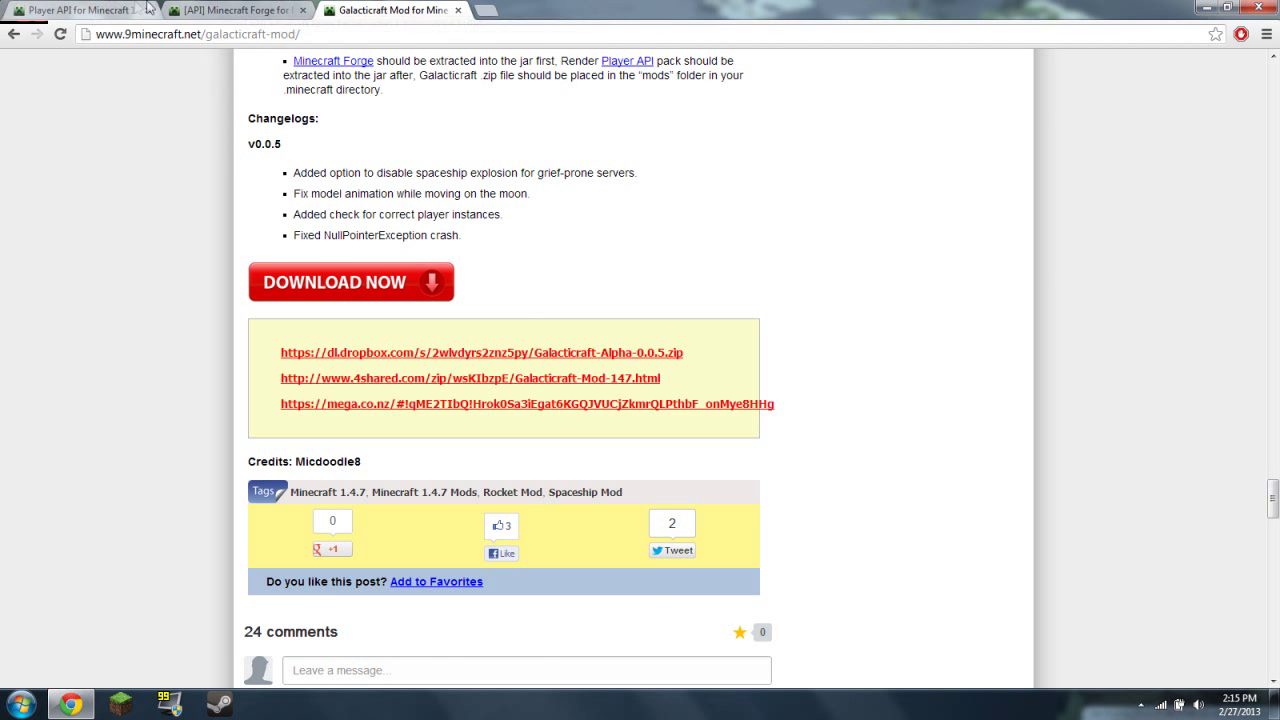
Step: Review the Minecraft Forge and Player API pages, then minimize Chrome to the desktop
left_click(235, 10)
scroll(271, 193, "down", 15)
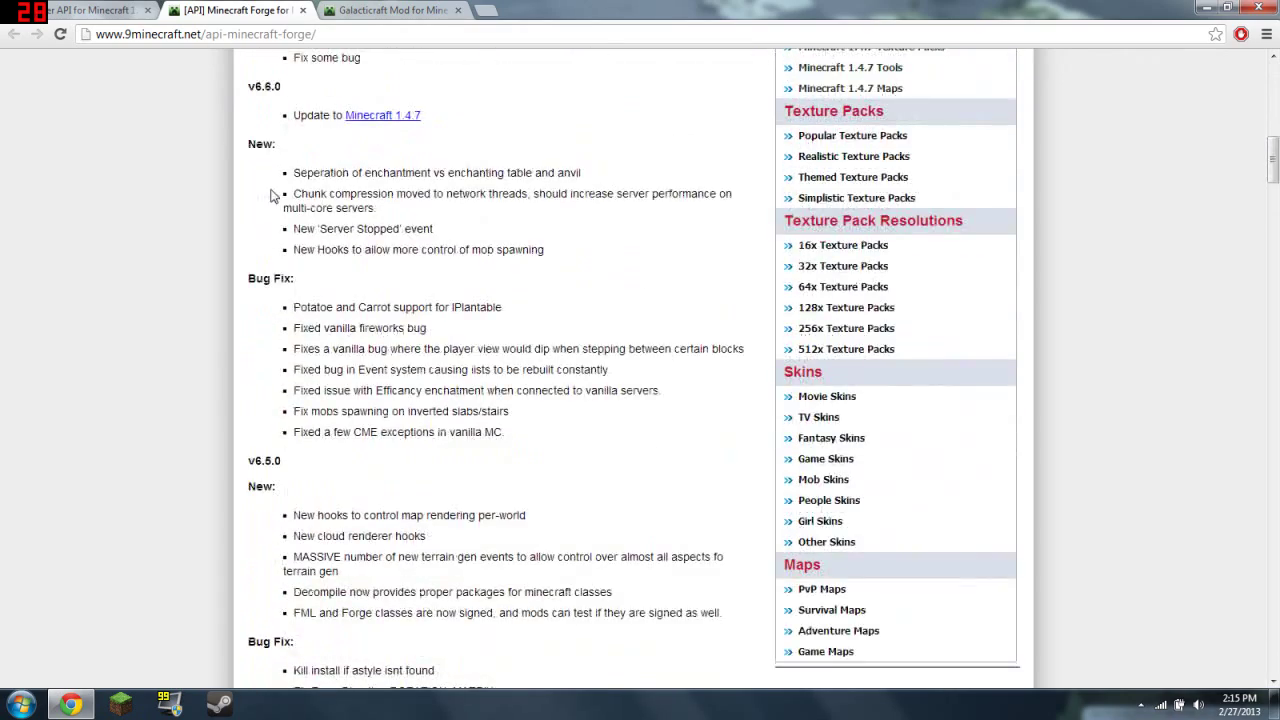
scroll(330, 228, "up", 2)
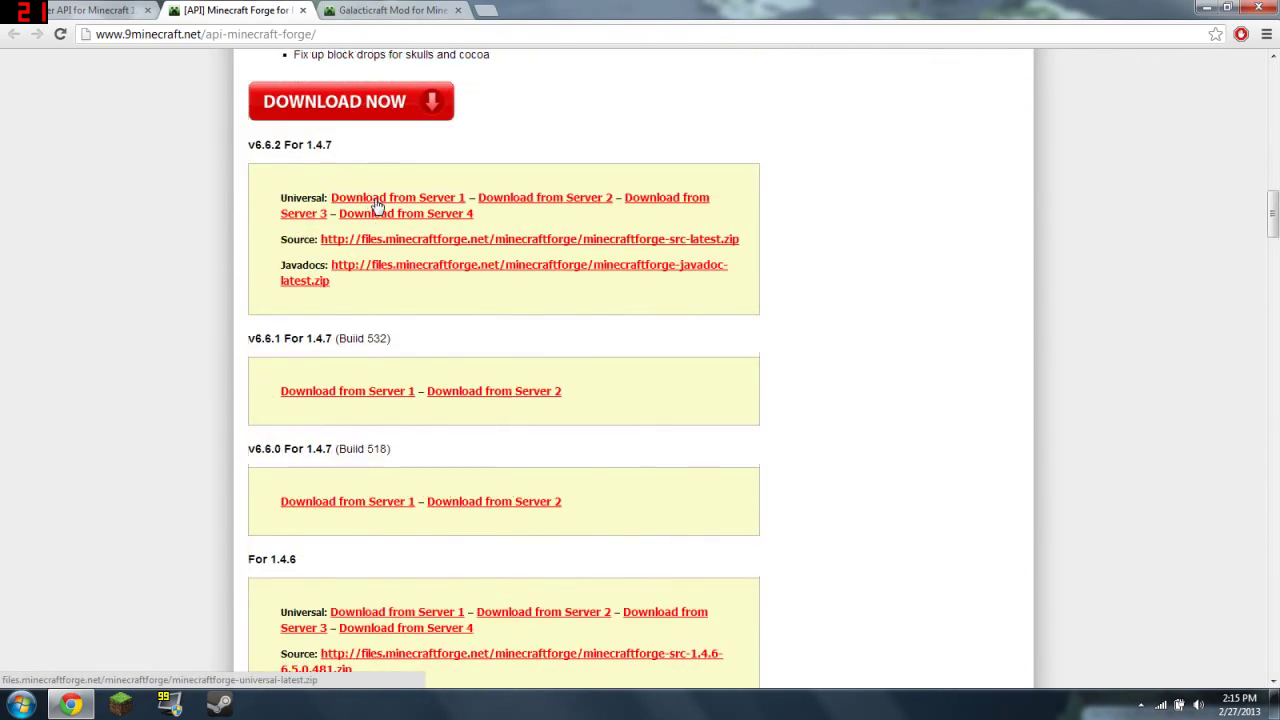
key("ctrl+shift+Tab")
scroll(325, 215, "down", 9)
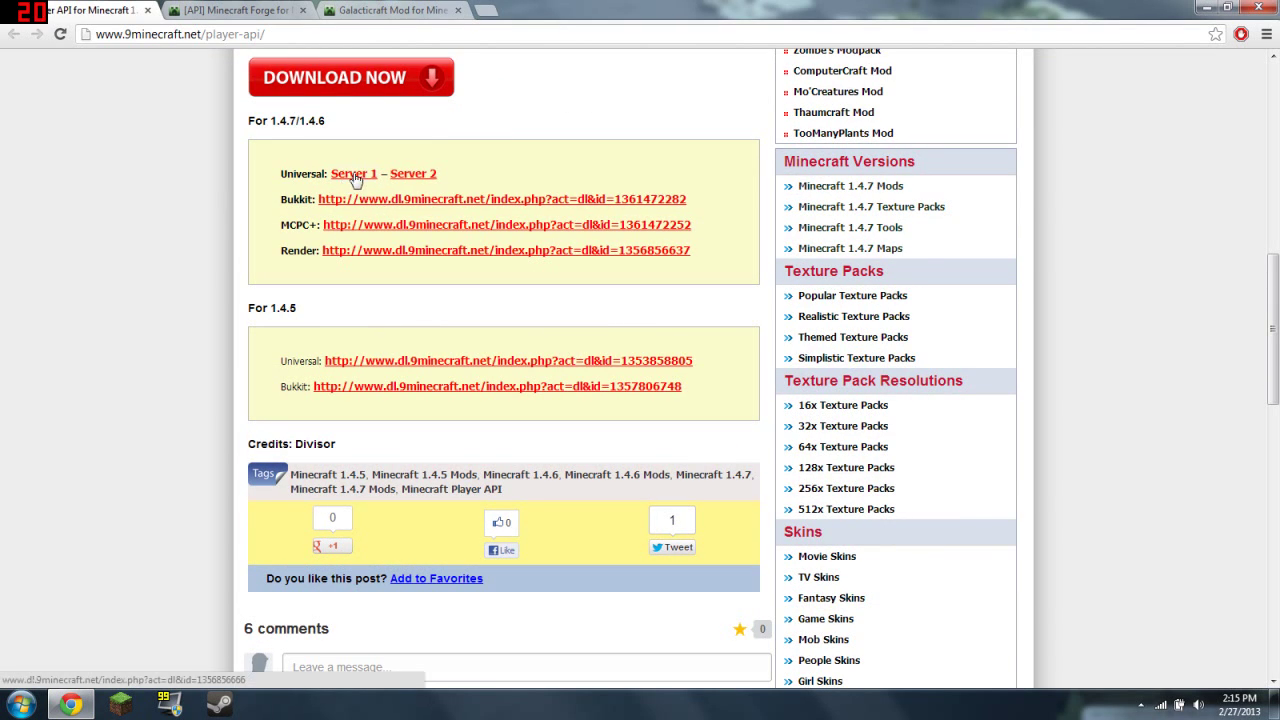
left_click(1204, 8)
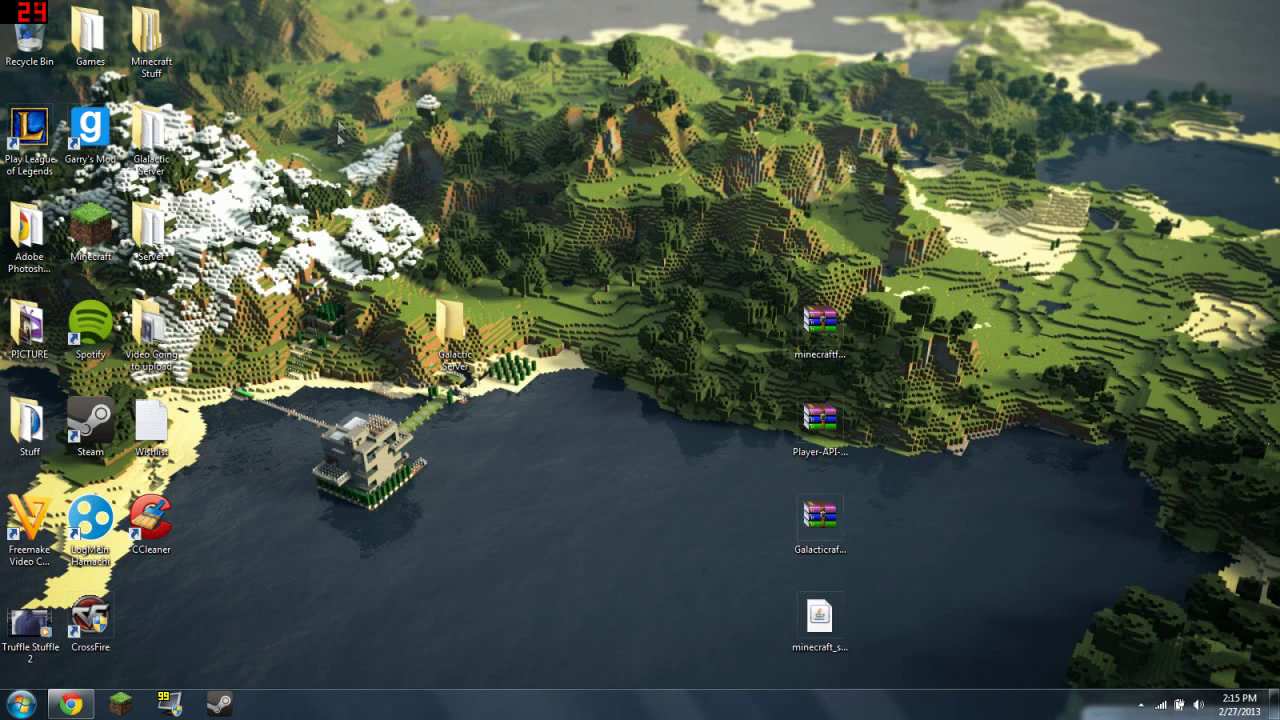
Step: Move the minecraft_server file from the desktop into the Galactic Server folder
double_click(440, 323)
mouse_move(404, 22)
left_mouse_down()
mouse_move(461, 34)
mouse_move(522, 25)
mouse_move(459, 67)
left_mouse_up()
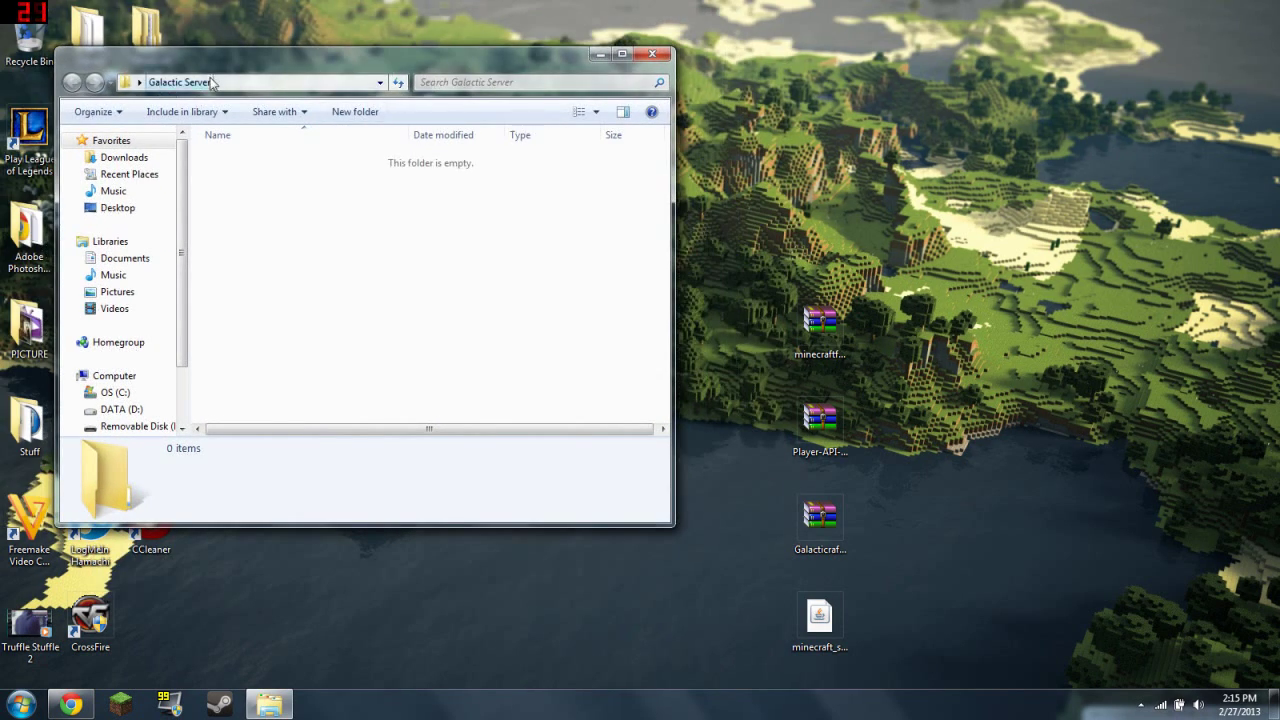
mouse_move(819, 618)
left_mouse_down()
mouse_move(332, 238)
mouse_move(318, 189)
left_mouse_up()
Step: Open minecraft_server as an archive with the WinRAR archiver
right_click(318, 163)
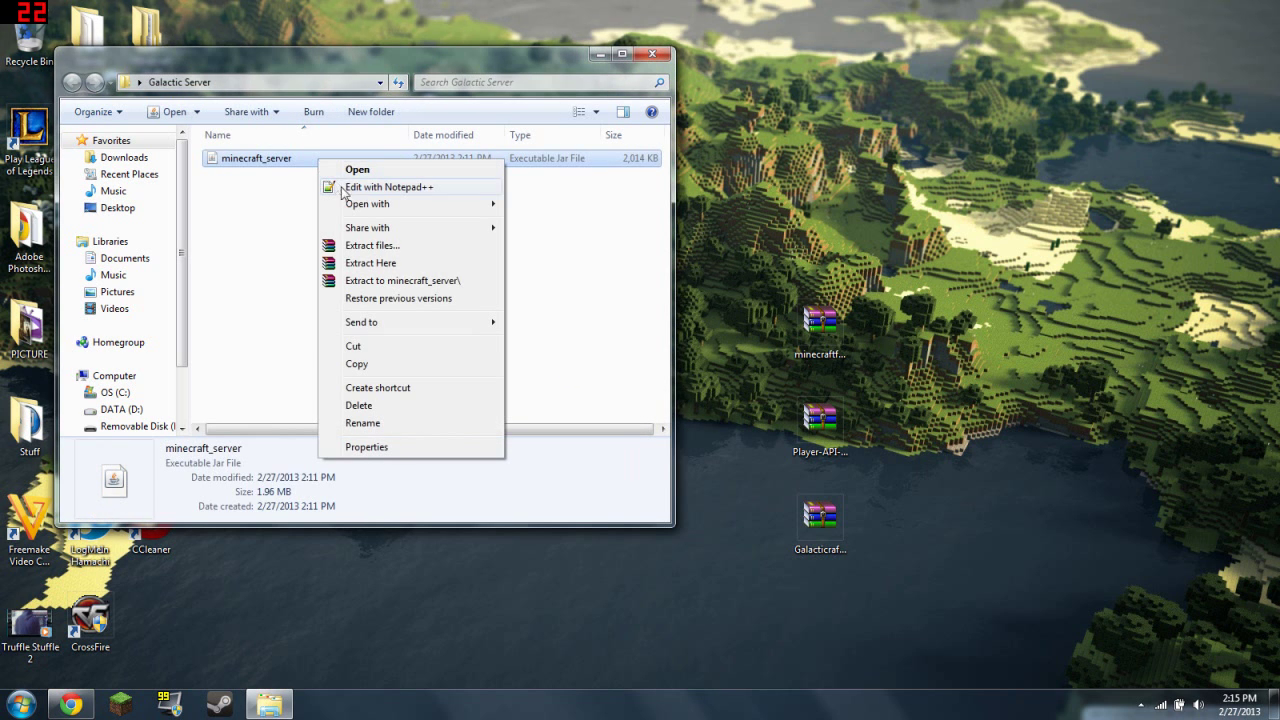
mouse_move(468, 205)
left_click(553, 222)
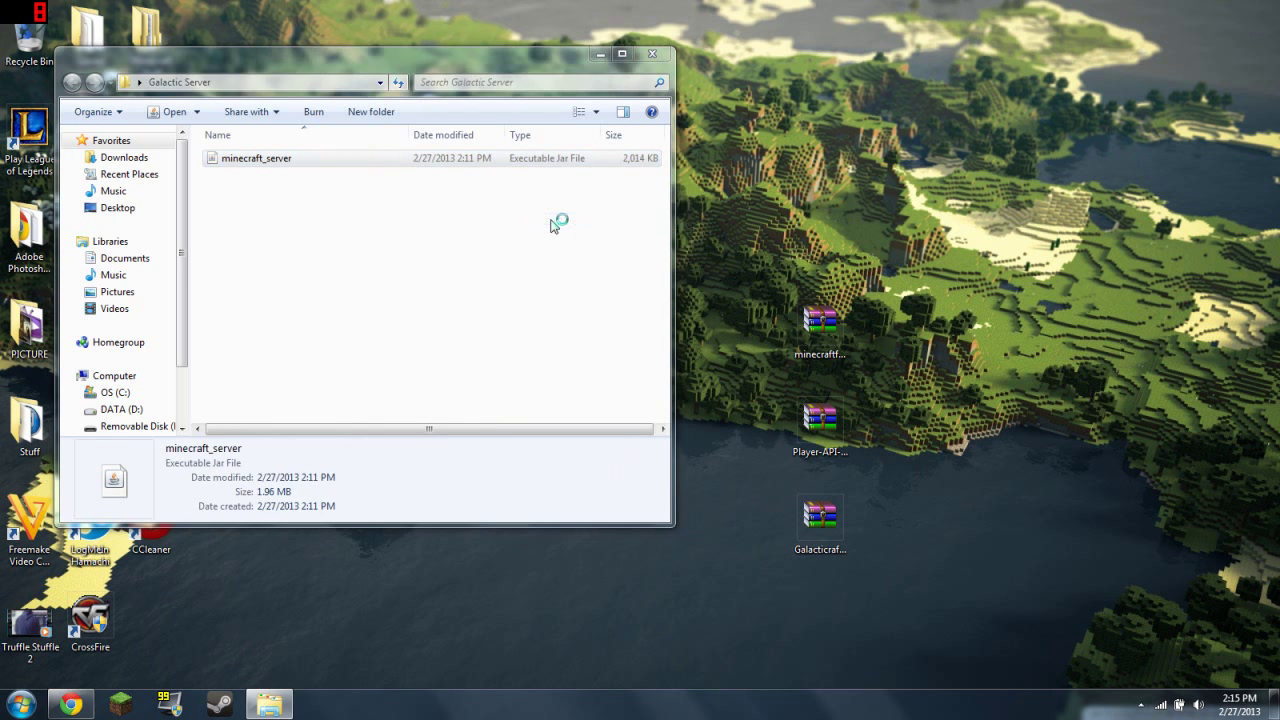
left_click_drag(648, 90, 280, 70)
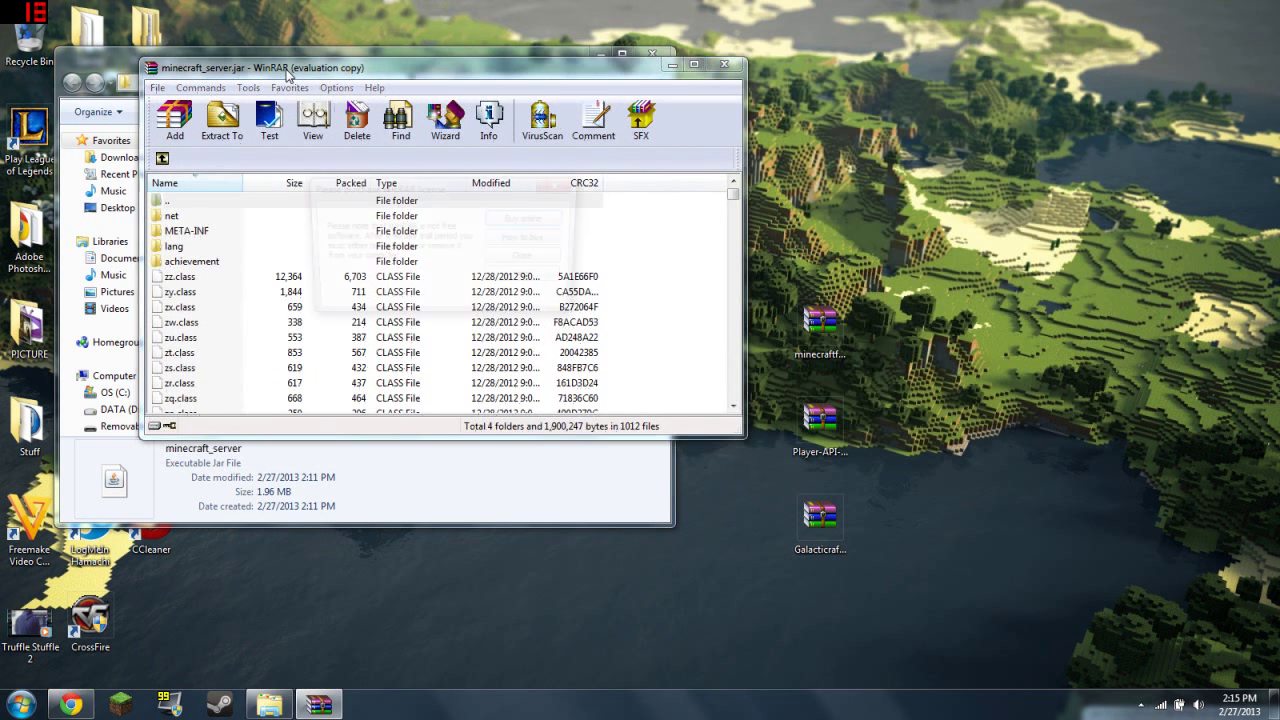
Step: Open the minecraftforge-universal archive in a second WinRAR window
left_click(562, 190)
left_click(812, 353)
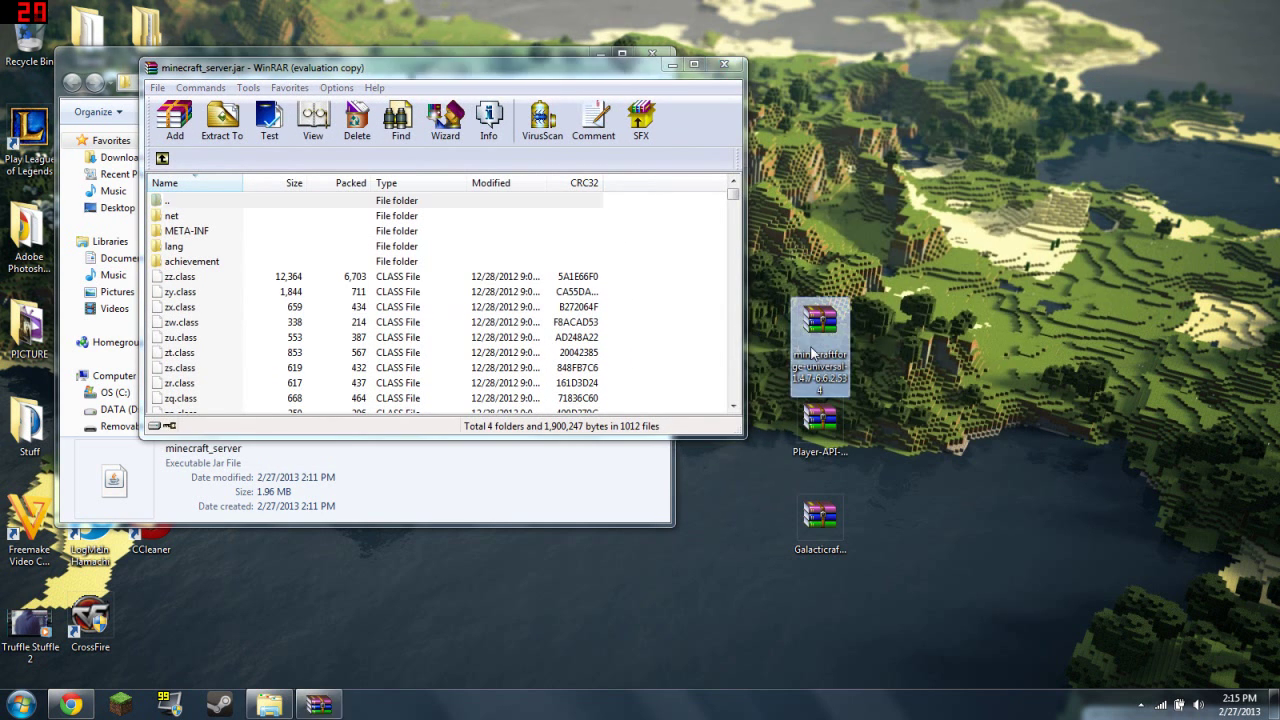
double_click(815, 336)
left_click_drag(700, 162, 840, 55)
left_click(1098, 168)
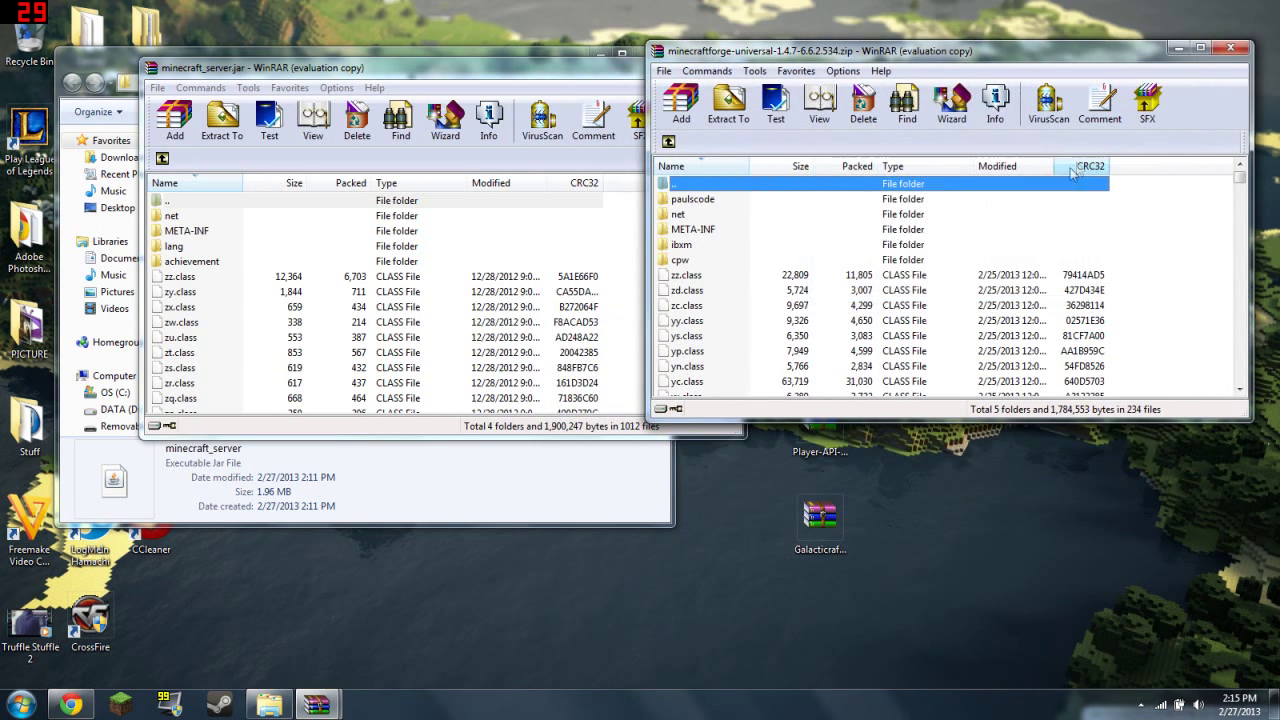
Step: Add all Forge universal files into minecraft_server.jar, growing it to 3.29 MB, and close the Forge archive
key("ctrl+a")
left_click_drag(318, 340, 318, 345)
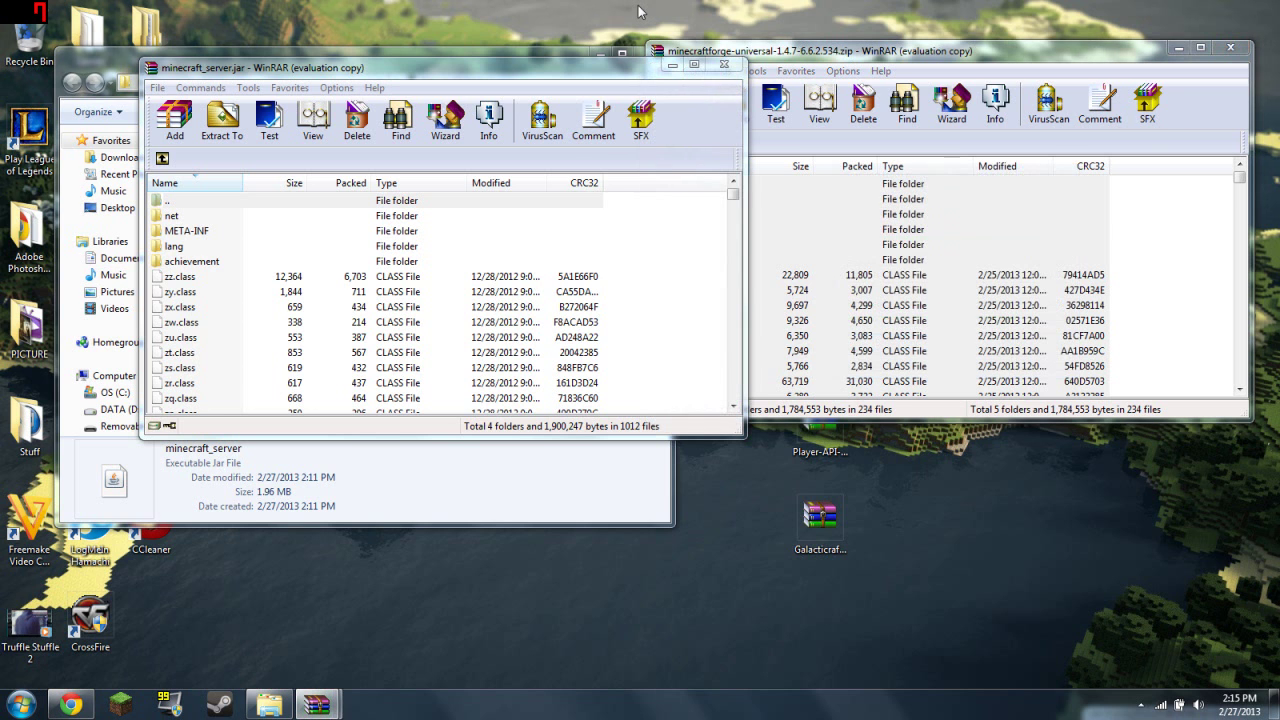
left_click(476, 386)
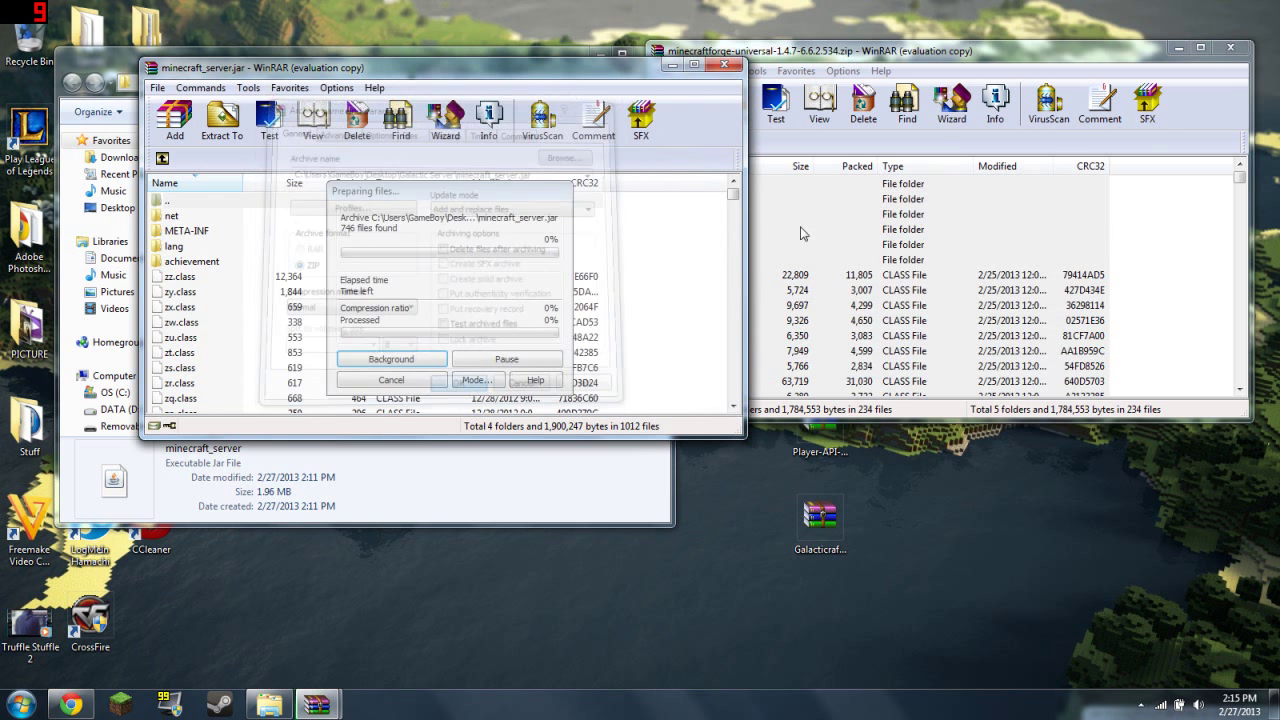
left_click(1236, 50)
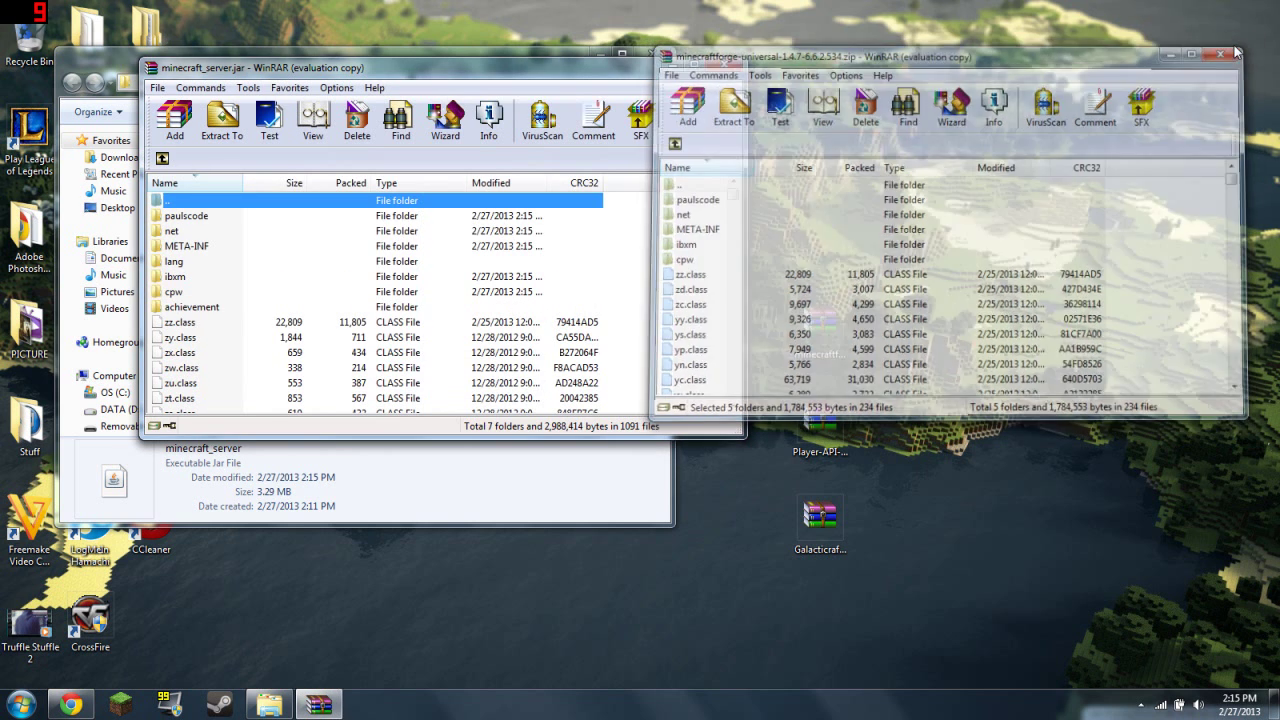
left_click(820, 425)
Step: Open Player-API-Universal-1.4.7.zip and place it beside the server jar window
double_click(820, 425)
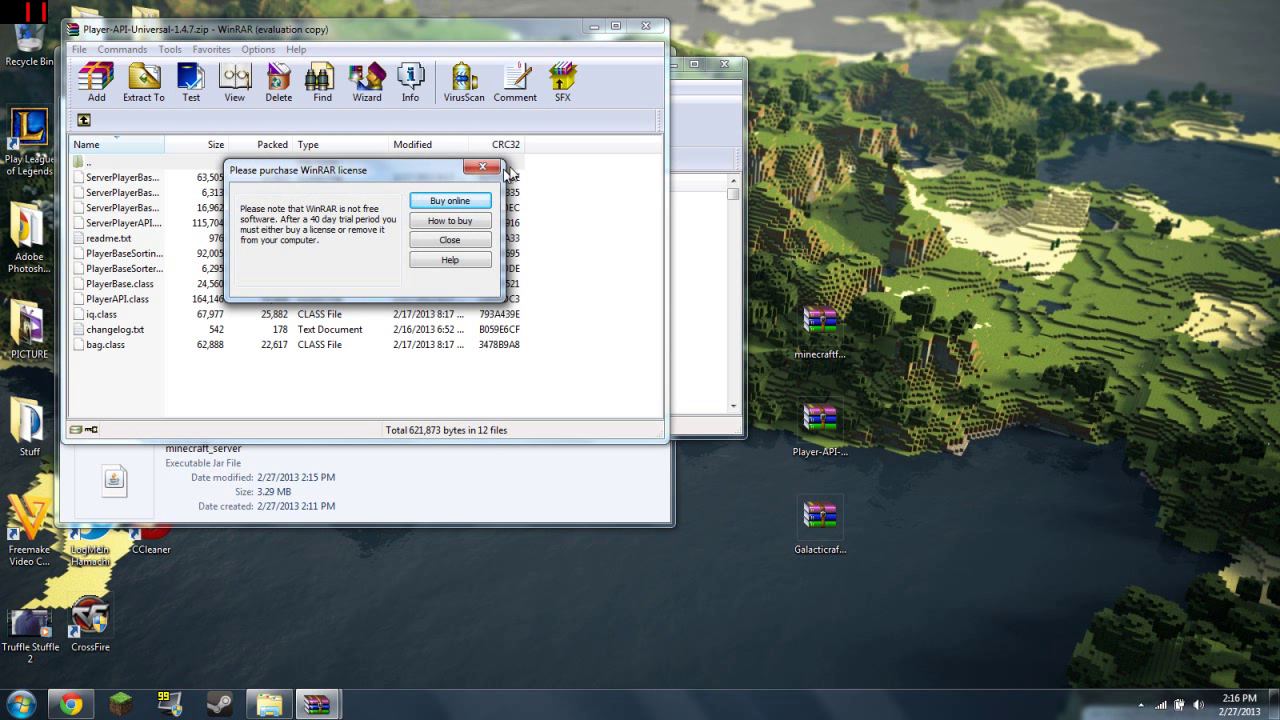
left_click(482, 168)
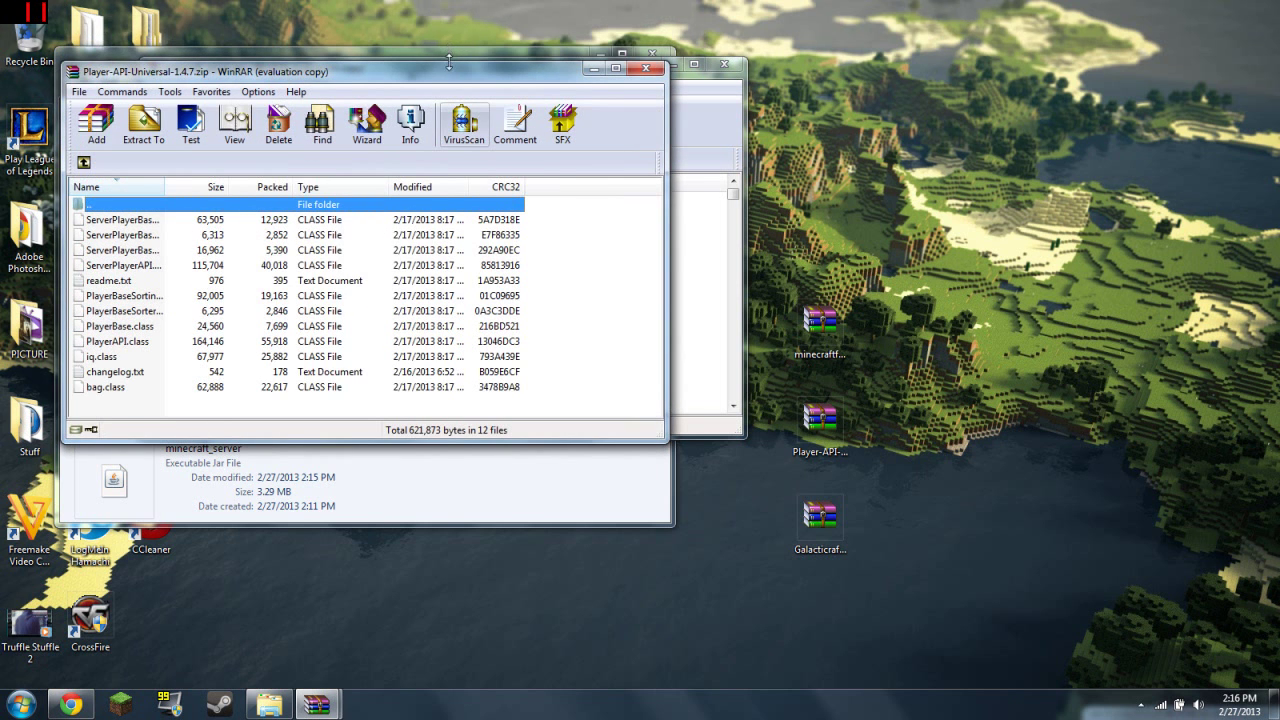
mouse_move(454, 40)
left_mouse_down()
mouse_move(475, 62)
mouse_move(820, 68)
mouse_move(998, 51)
left_mouse_up()
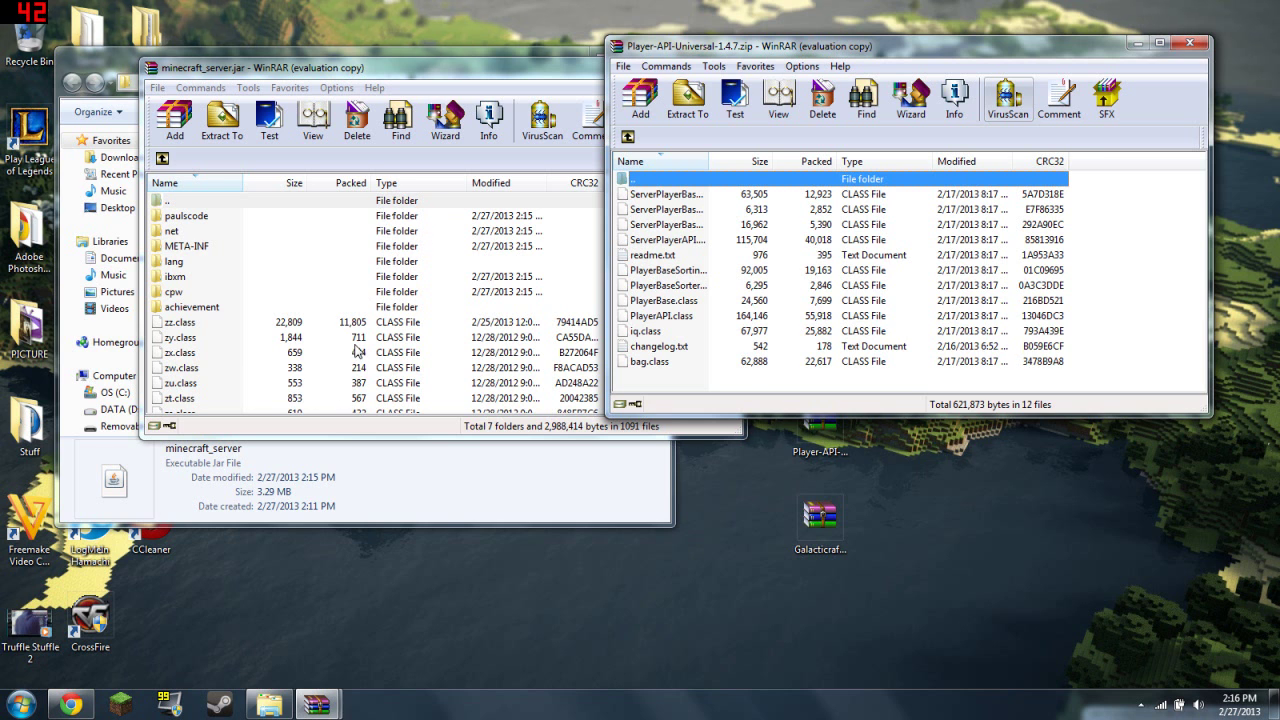
Step: Add all Player API files except readme.txt and changelog.txt into minecraft_server.jar
left_click(705, 255)
key("ctrl+a")
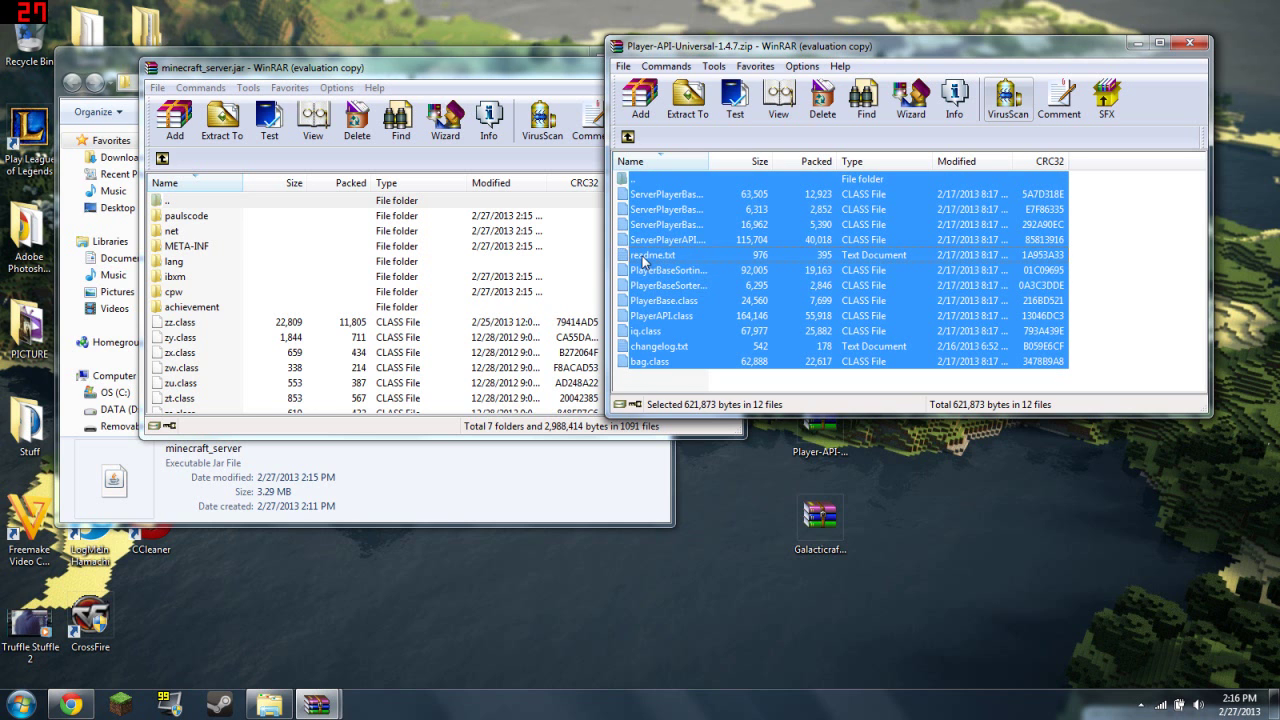
left_click(645, 258, "ctrl")
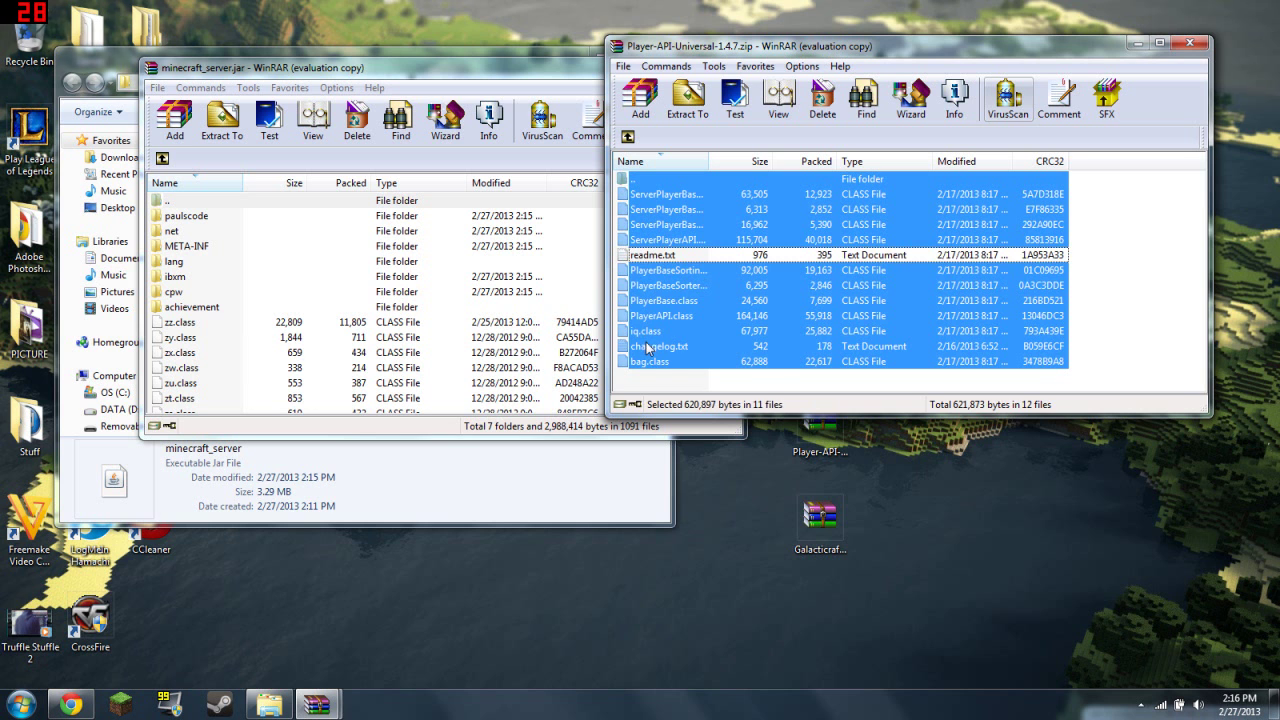
left_click(648, 347, "ctrl")
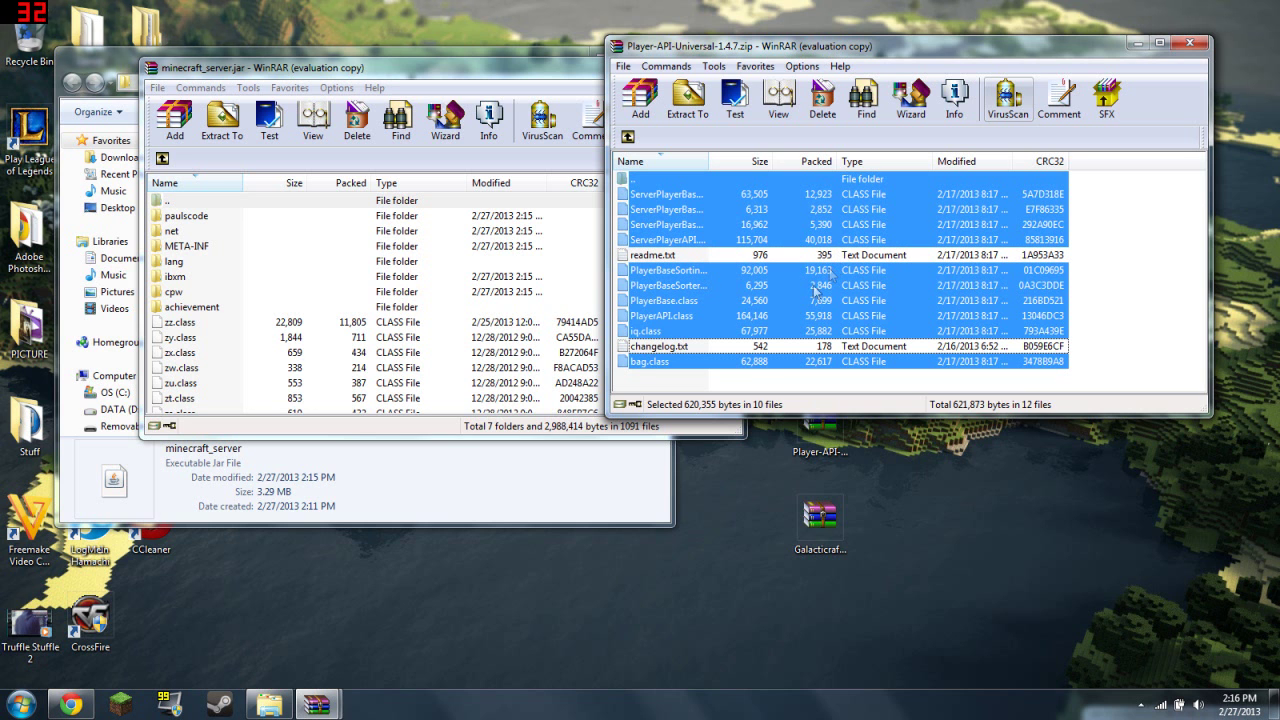
left_click_drag(814, 291, 368, 360)
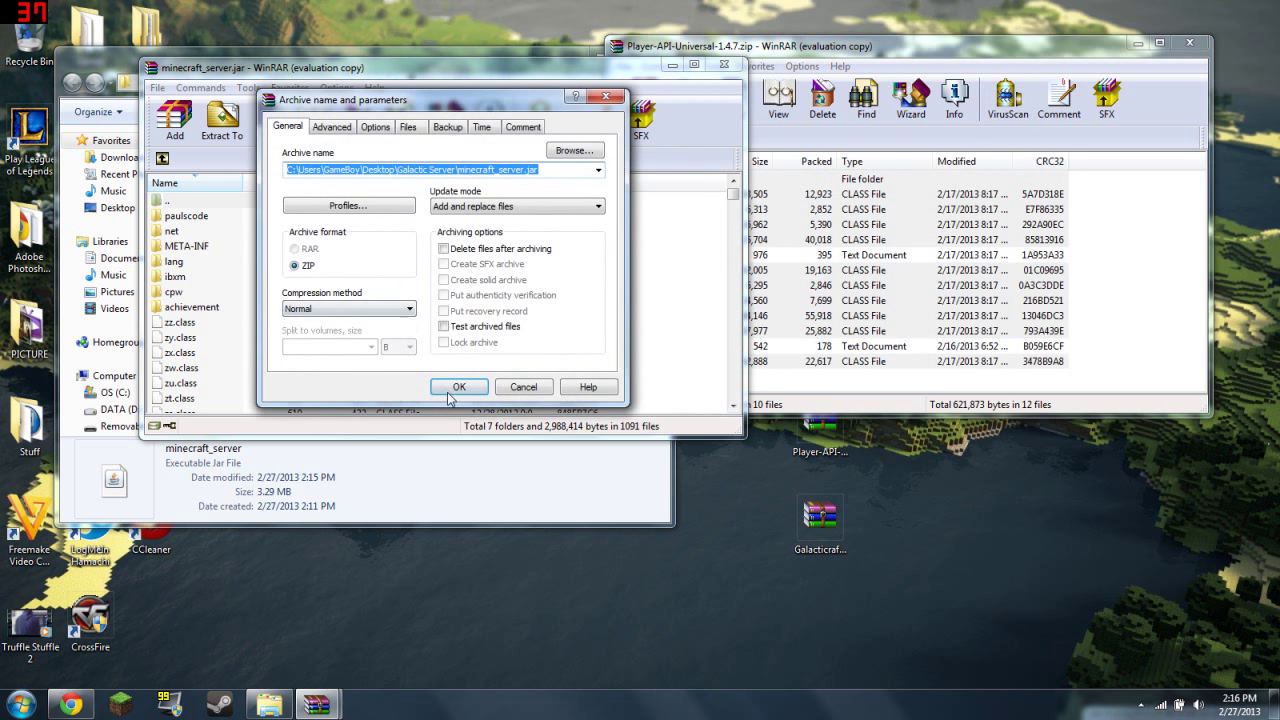
left_click(457, 387)
left_click(1189, 43)
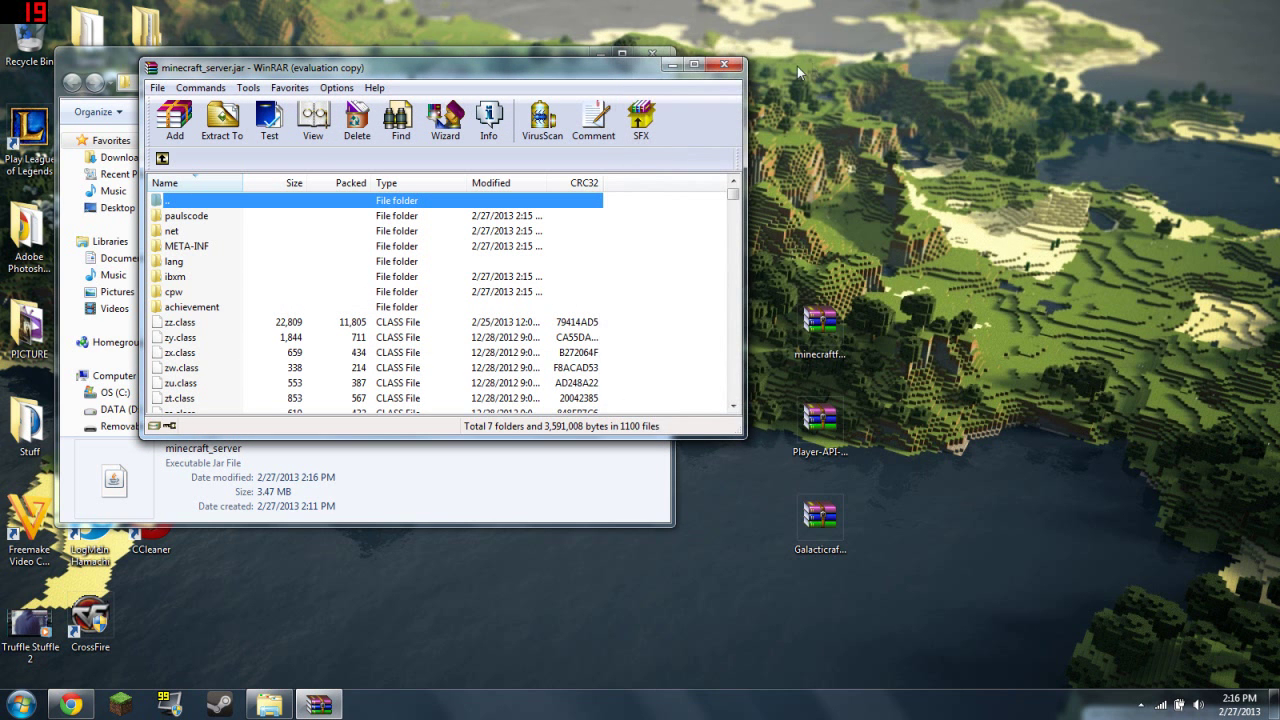
Step: Close the updated jar in WinRAR and run minecraft_server from the Galactic Server folder
left_click(724, 64)
double_click(543, 160)
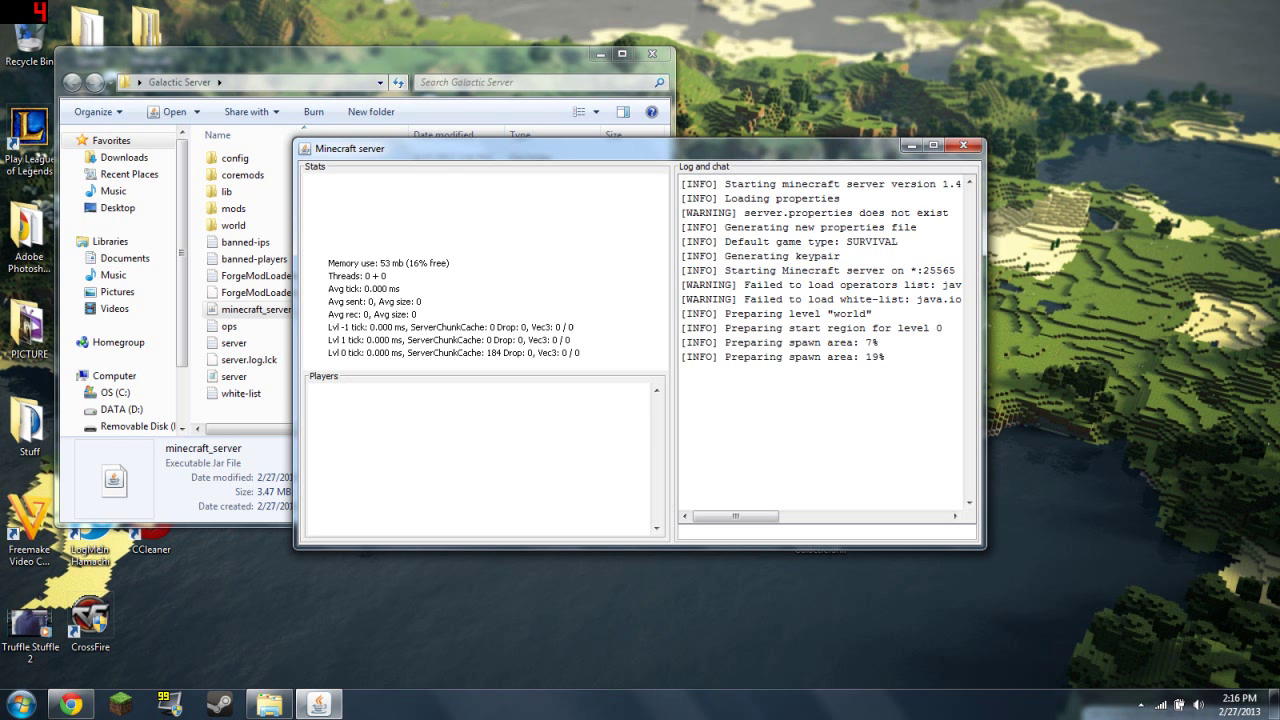
Step: Launch LogMeIn Hamachi and check the peers' connection status in the network
left_click(22, 704)
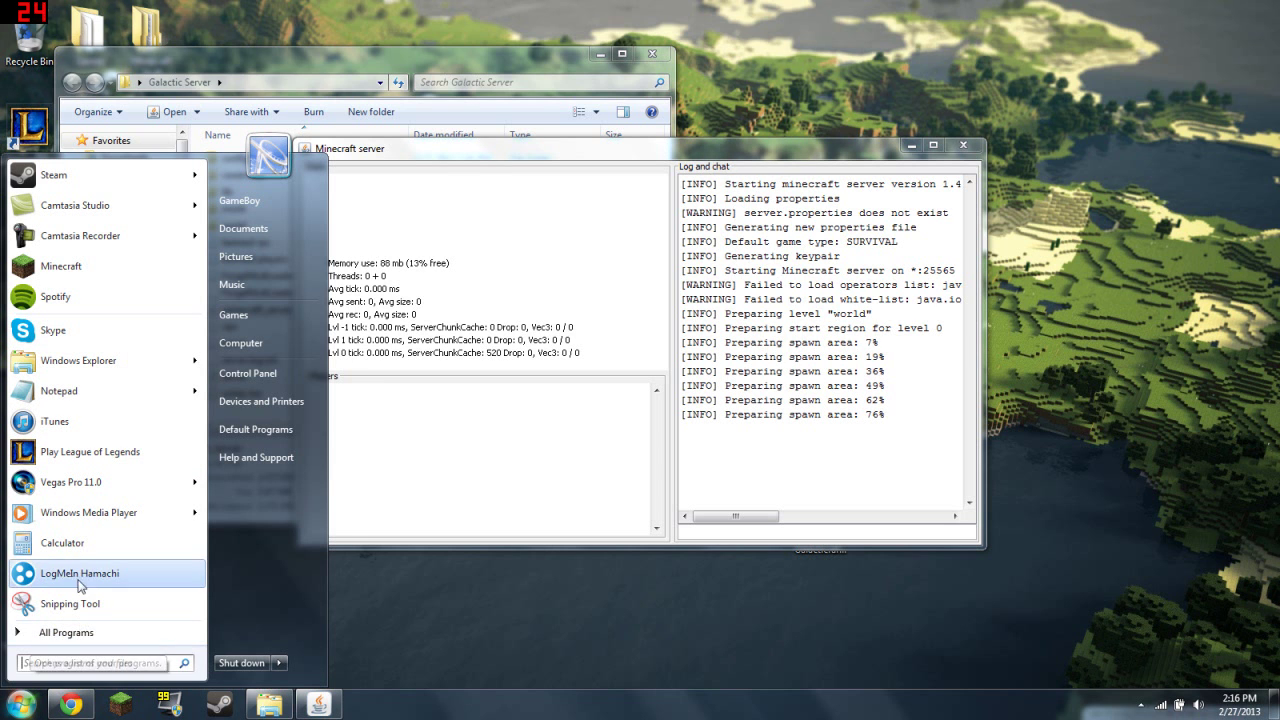
left_click(80, 573)
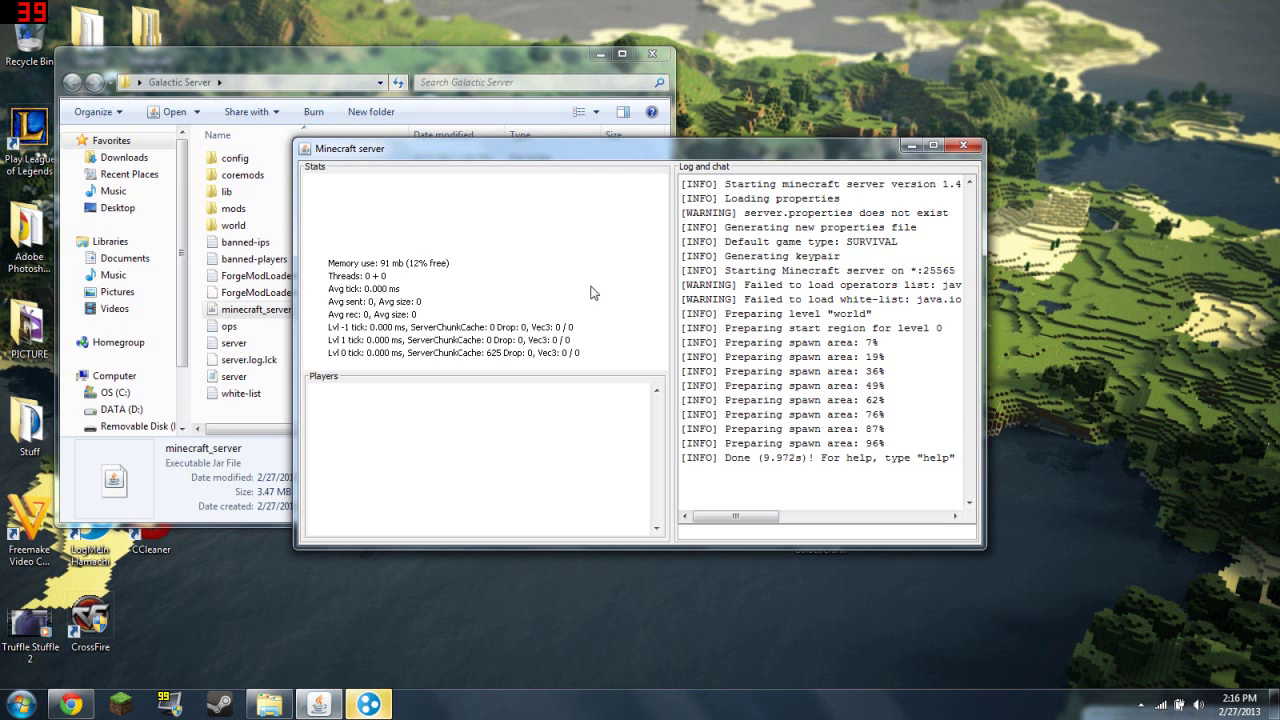
left_click(364, 706)
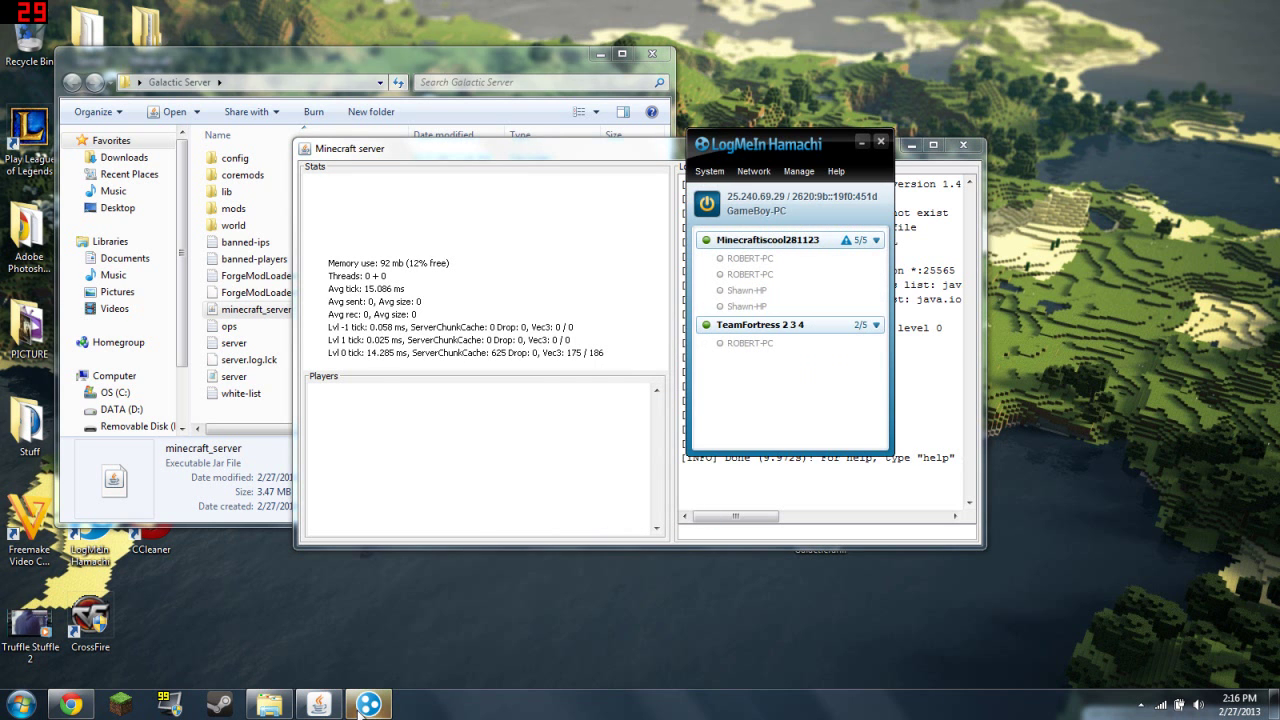
left_click(750, 274)
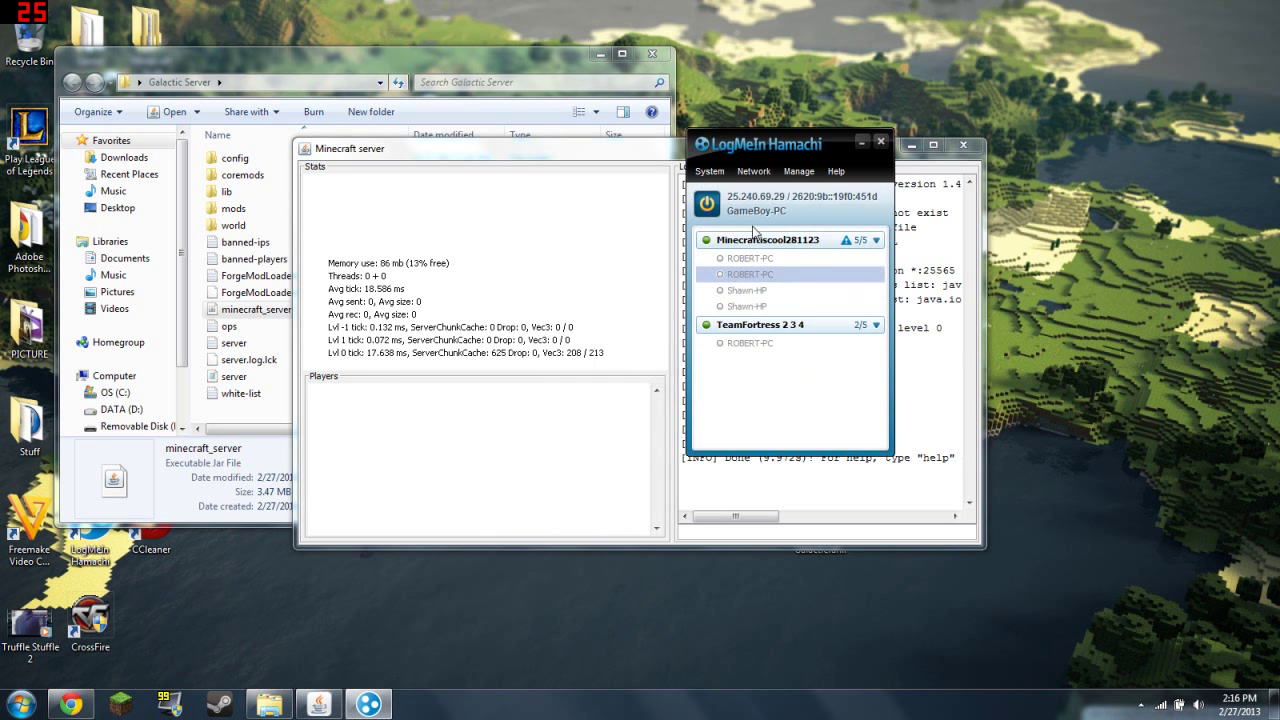
left_click(751, 306)
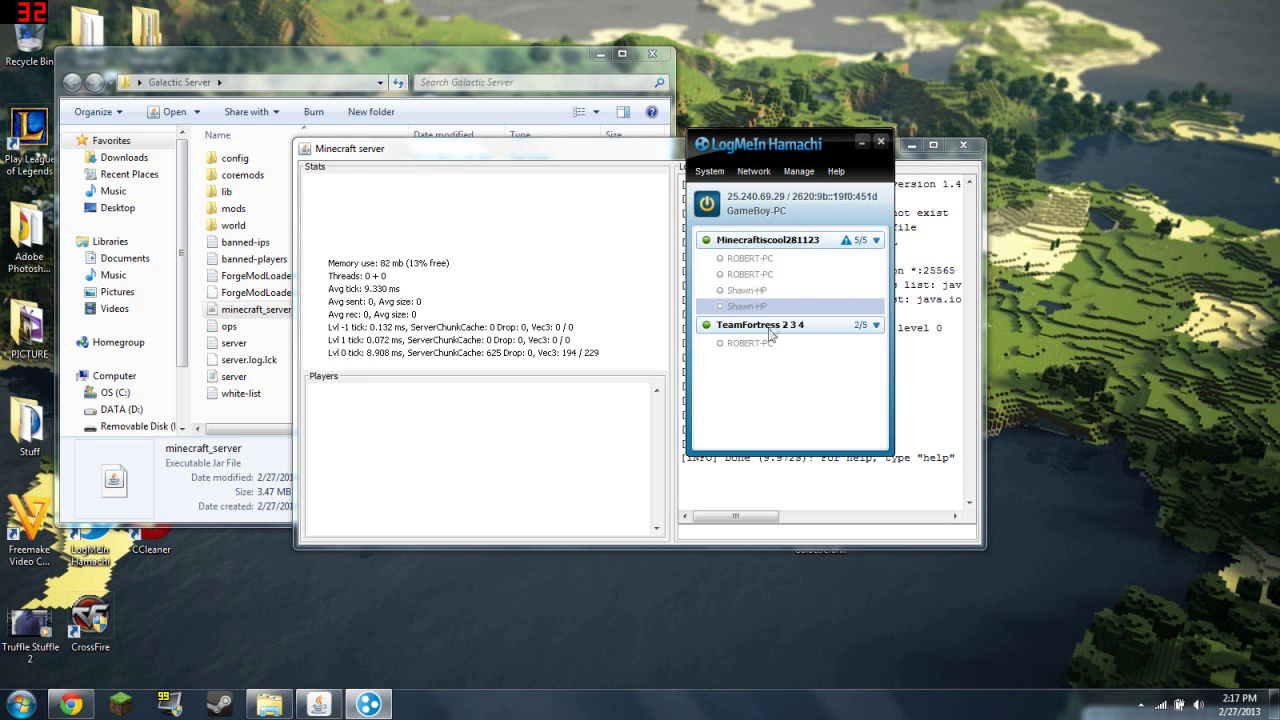
Step: Copy this PC's Hamachi IPv4 address and minimize Hamachi
mouse_move(760, 258)
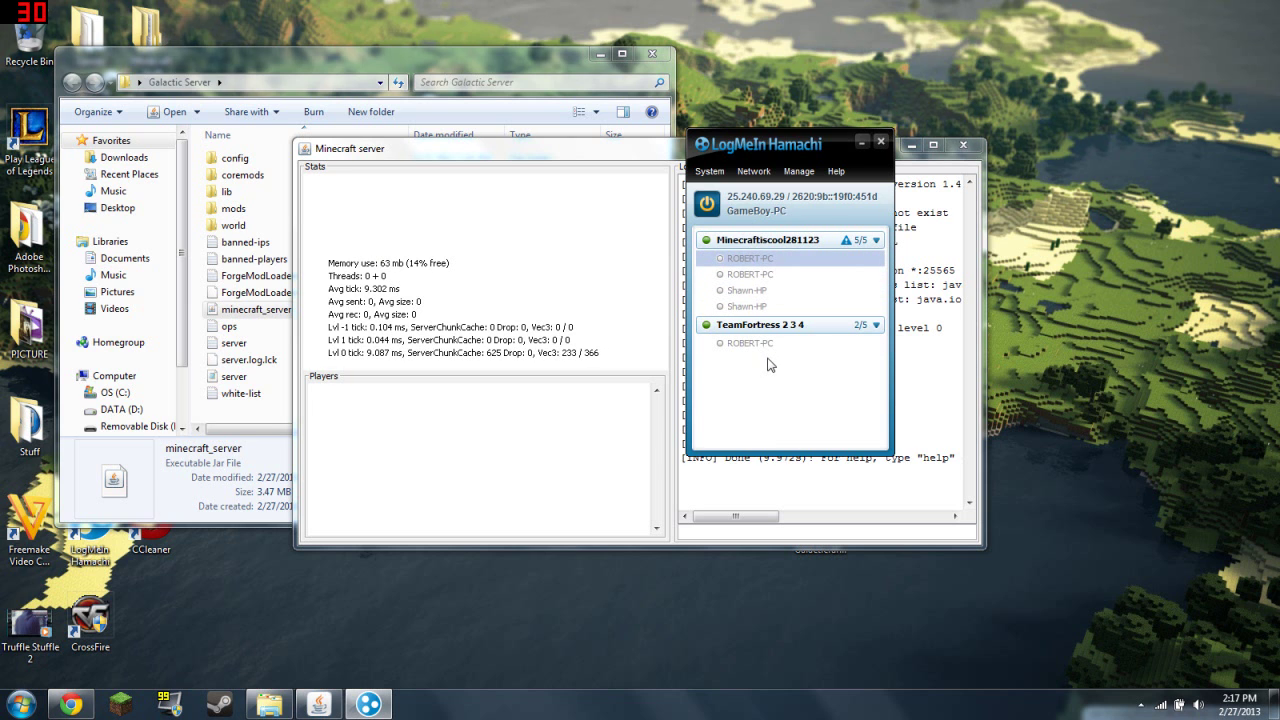
left_click(769, 198)
left_click(788, 208)
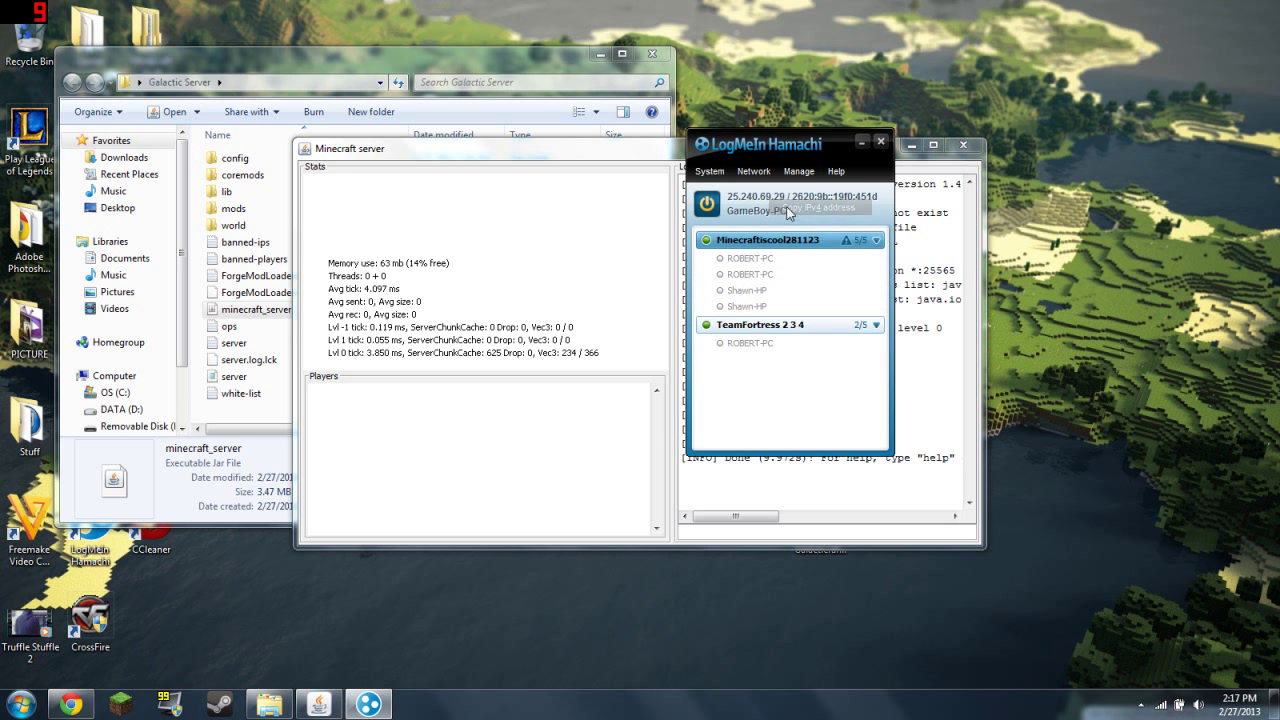
left_click(861, 142)
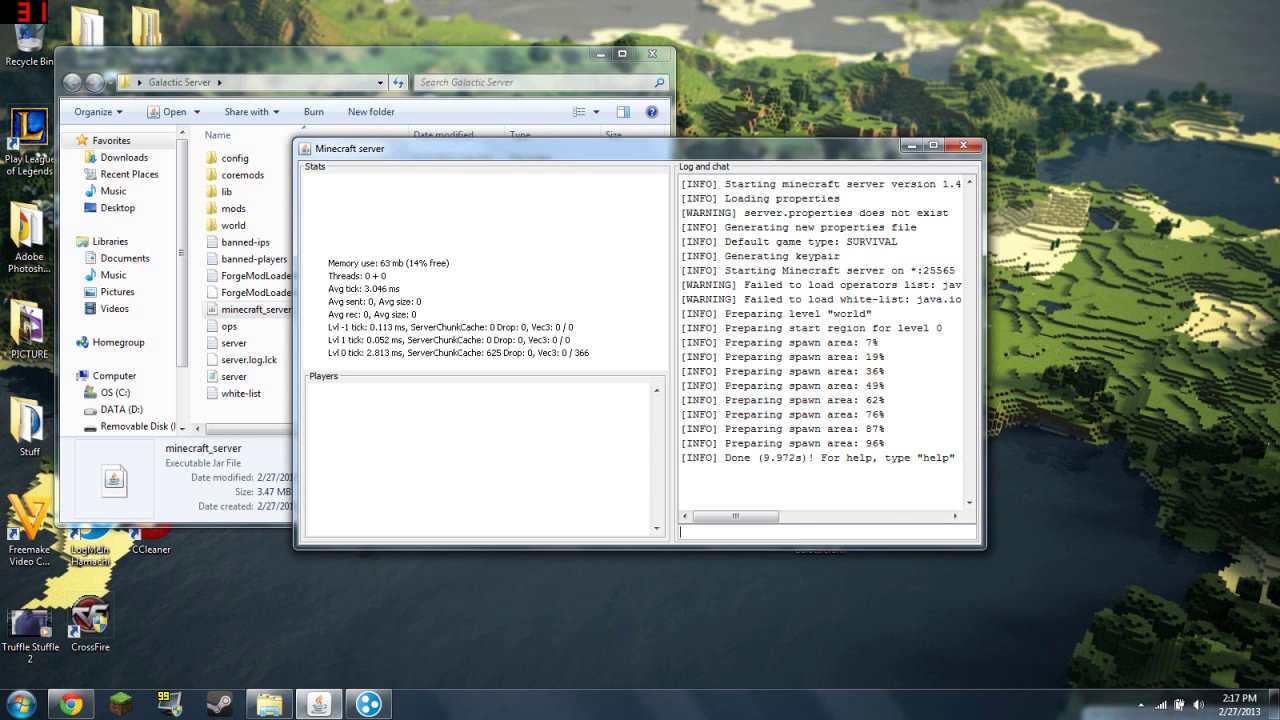
left_click(827, 531)
type("stop")
Step: Stop the server and save server.properties with server-ip set to the copied Hamachi IPv4 address
key("Return")
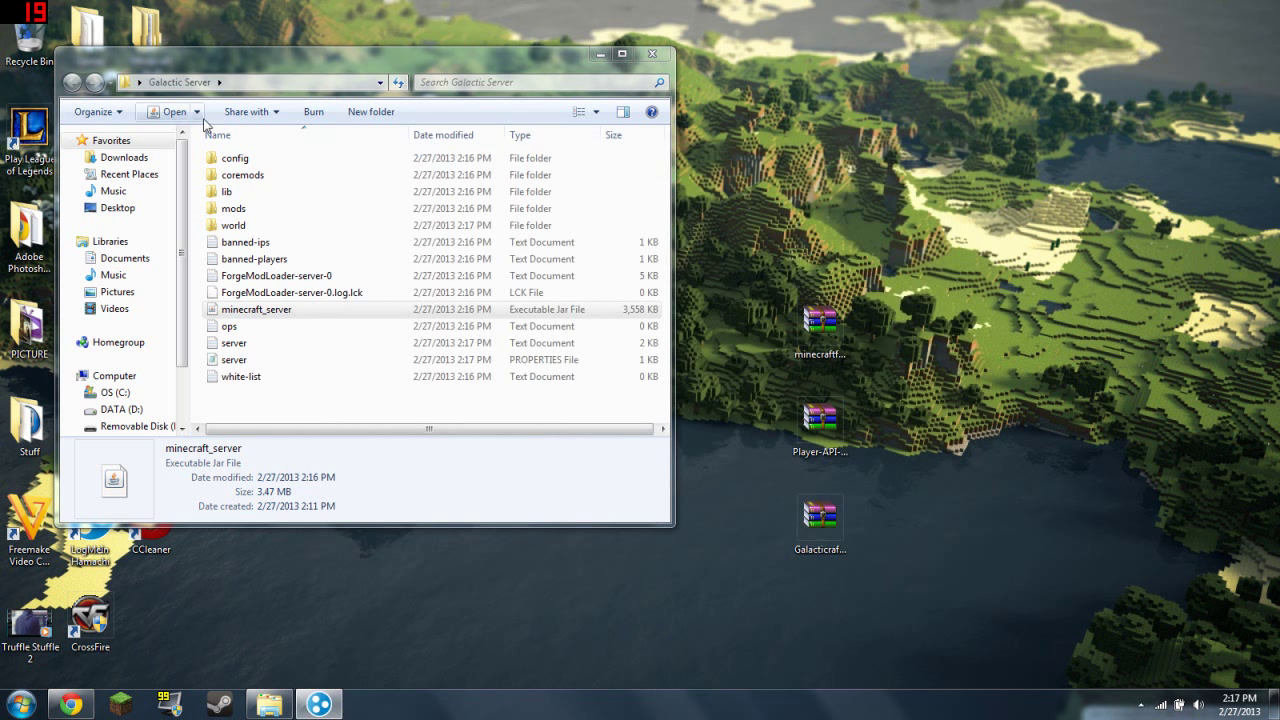
double_click(236, 359)
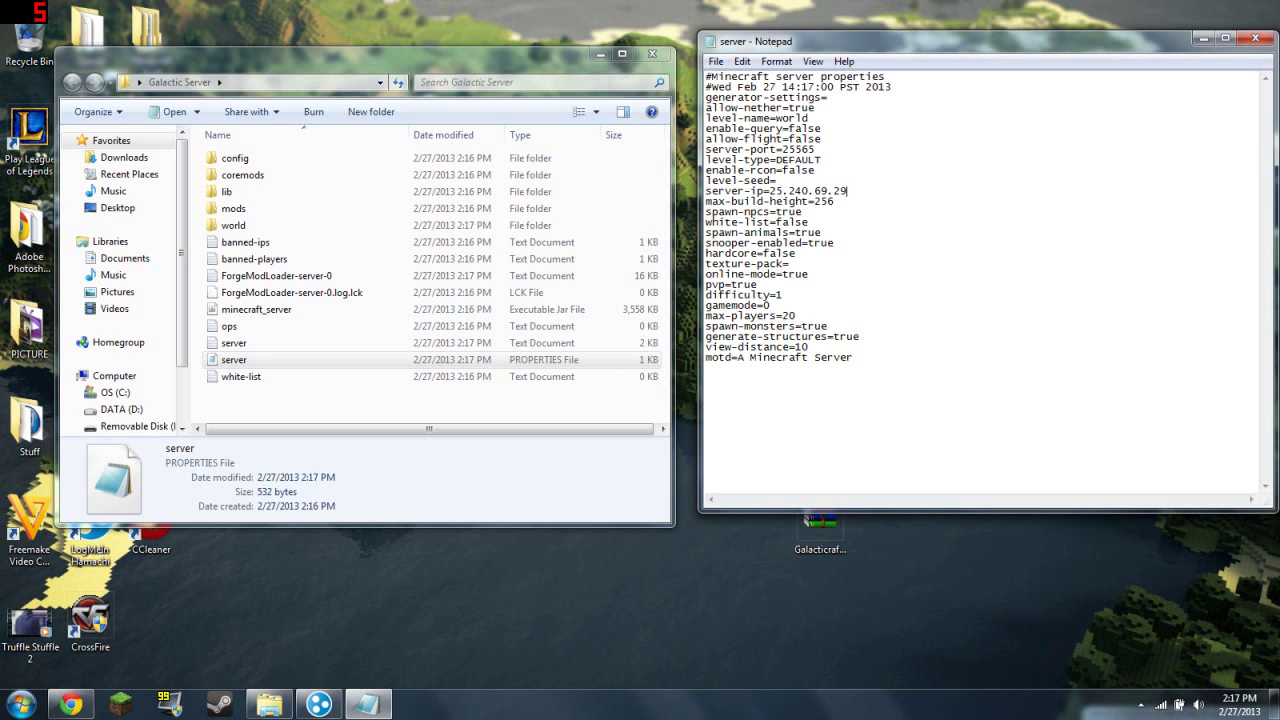
left_click(1254, 40)
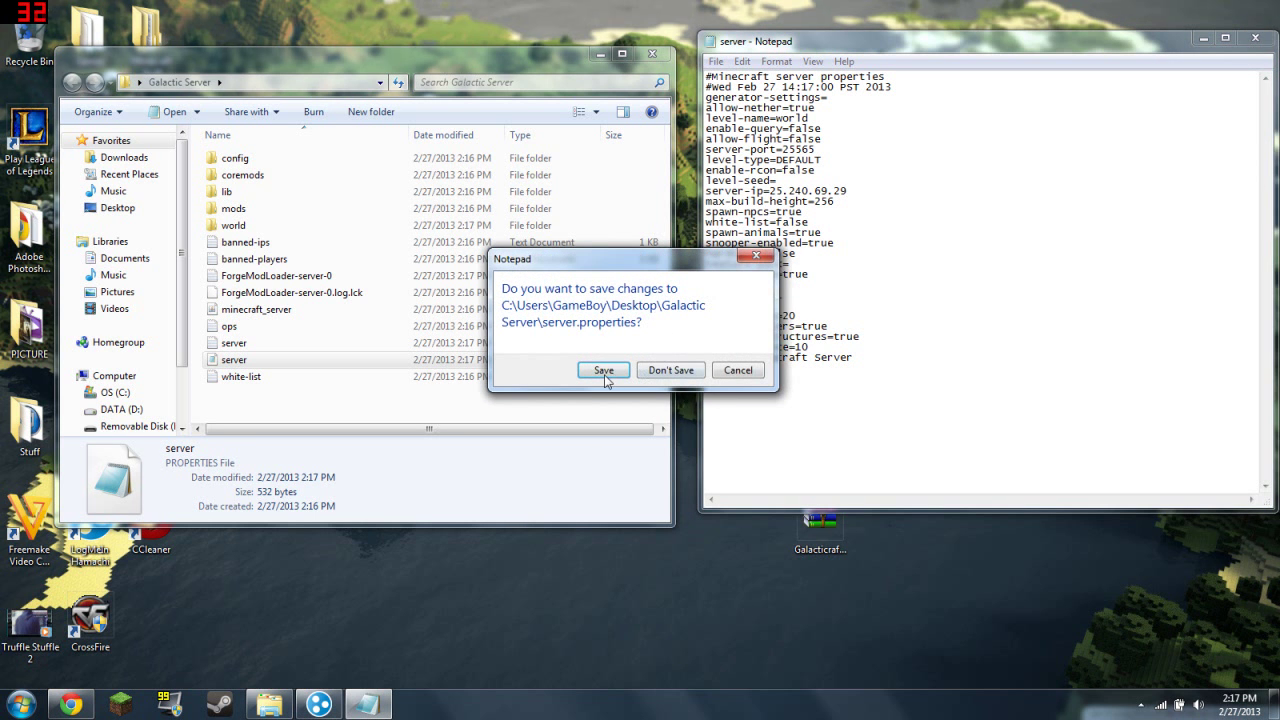
left_click(603, 440)
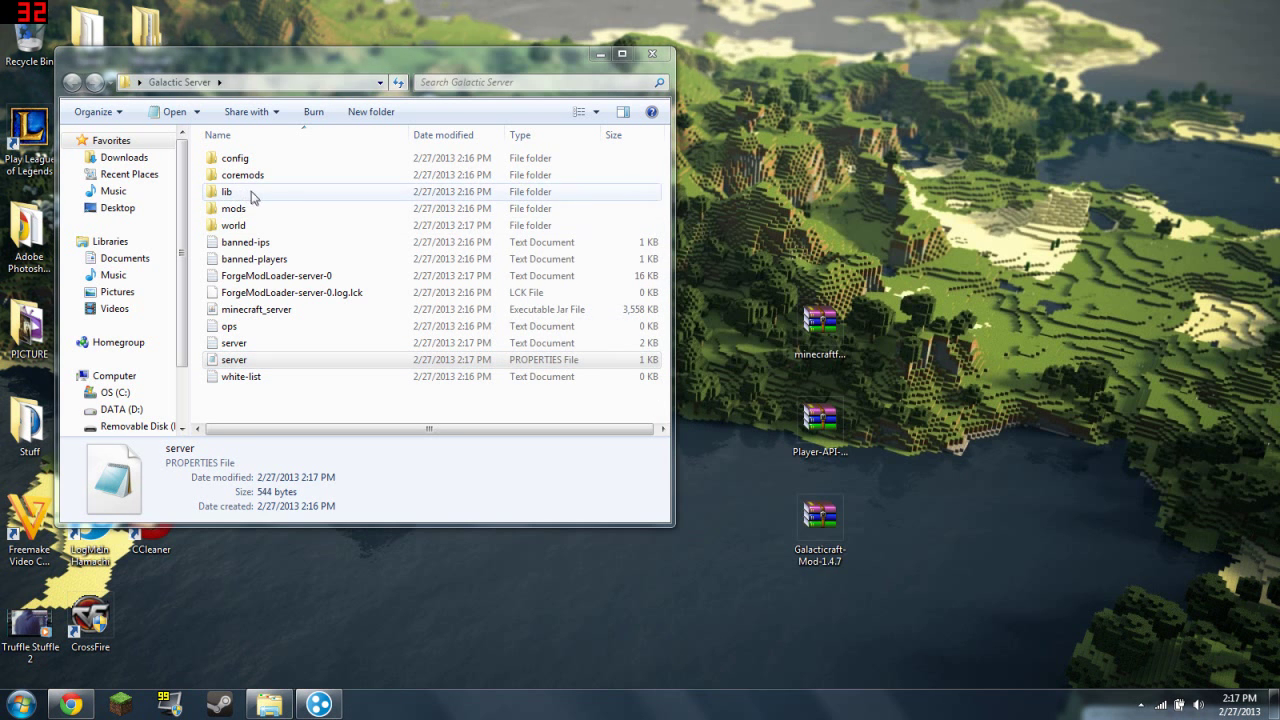
Step: Put Galacticraft-Mod-1.4.7 into the mods folder, restart minecraft_server, and close Explorer
double_click(251, 208)
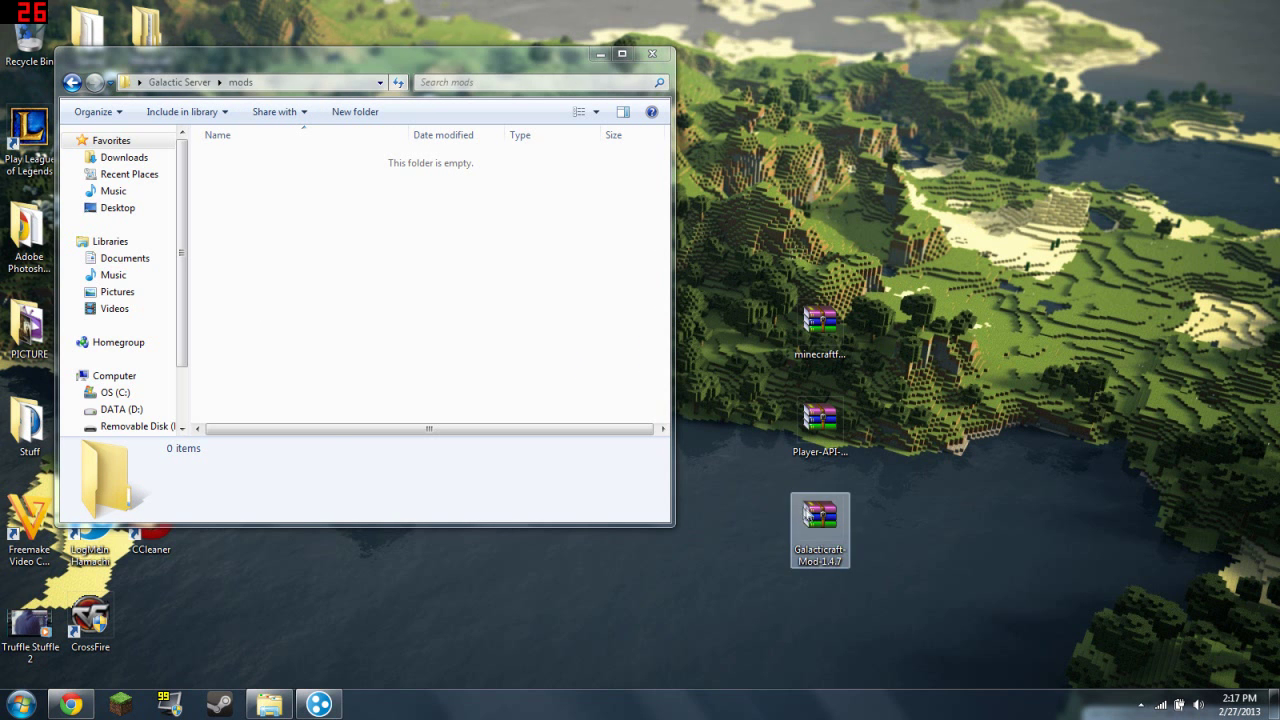
mouse_move(820, 518)
left_mouse_down()
mouse_move(378, 296)
mouse_move(300, 229)
left_mouse_up()
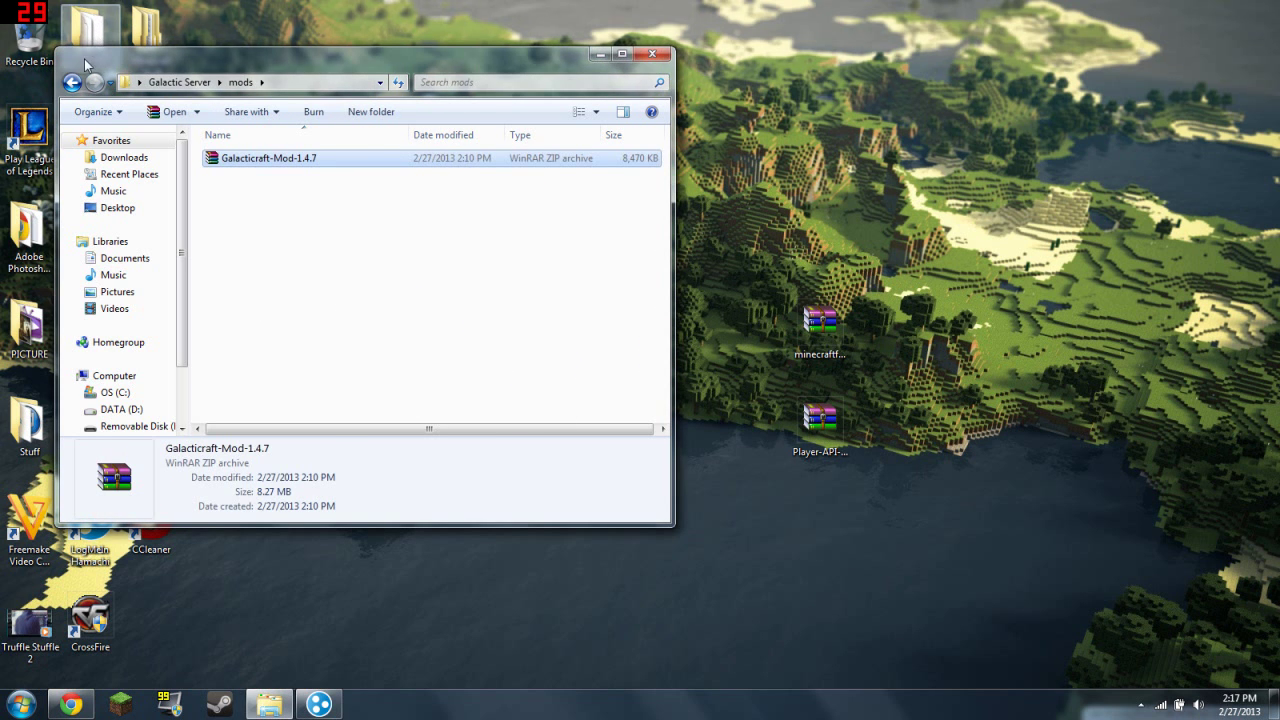
key("BackSpace")
left_click(256, 310)
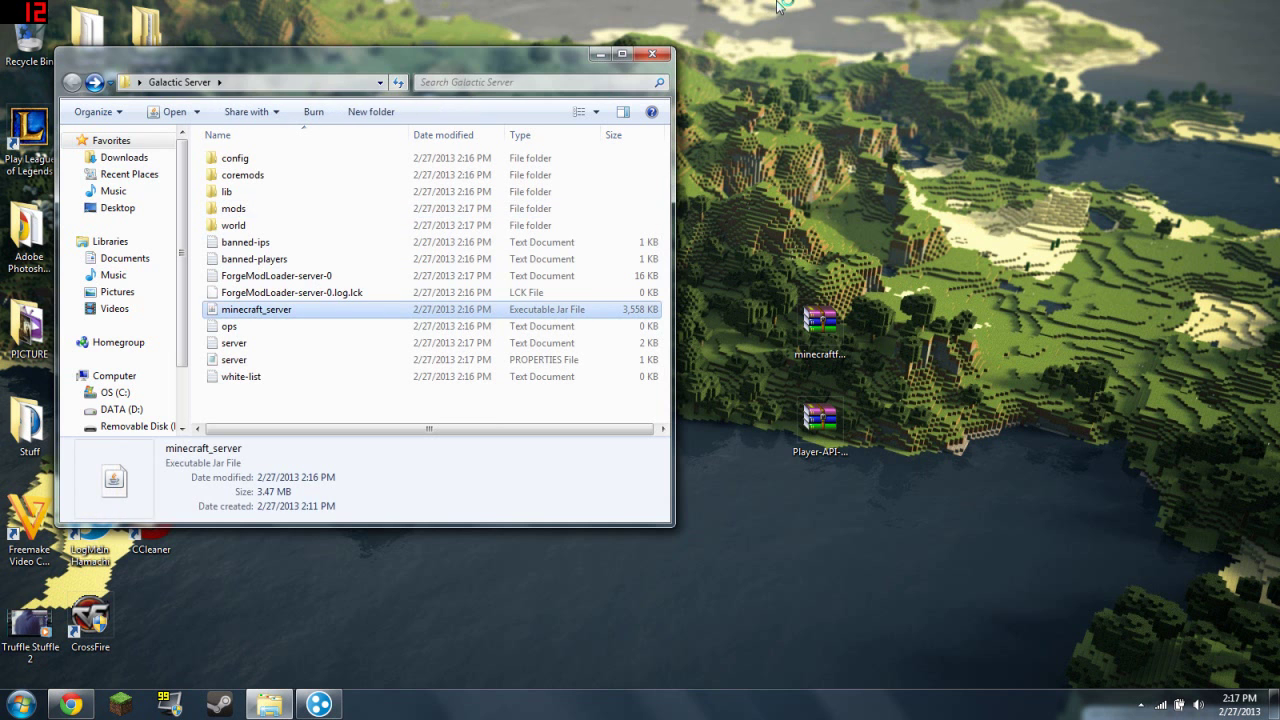
left_click(651, 54)
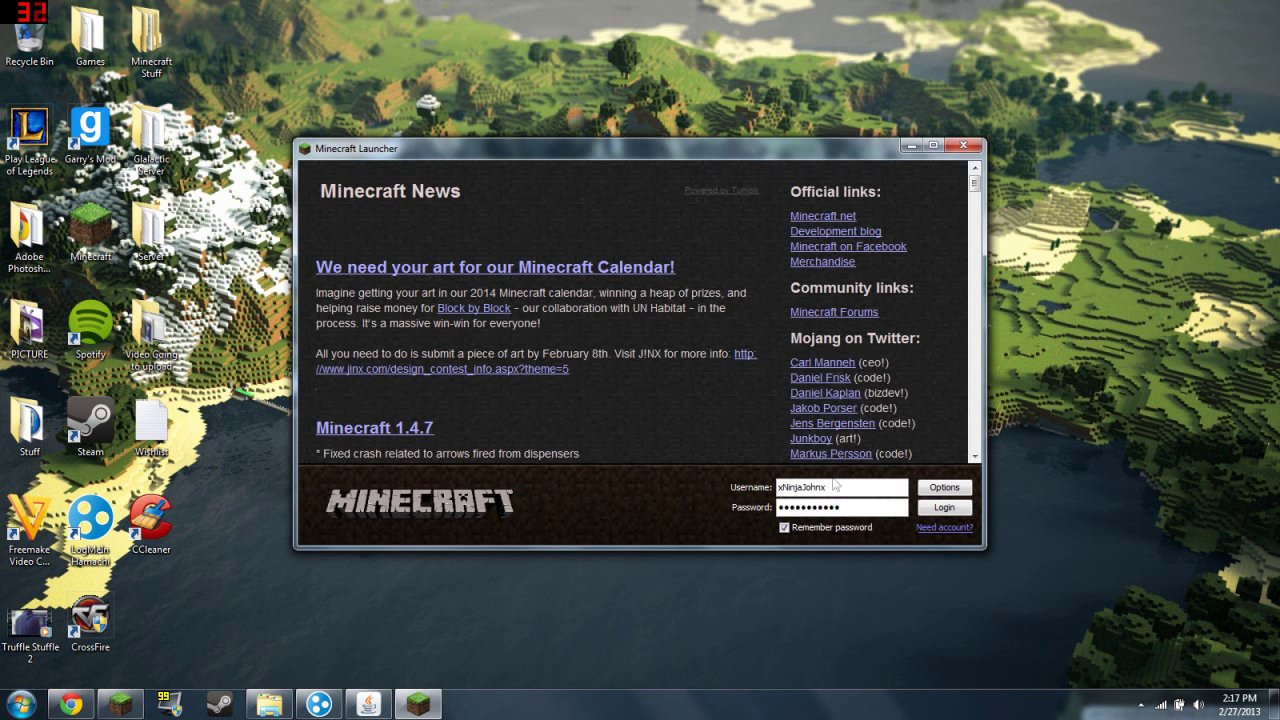
Step: Log in through the Minecraft Launcher, check and hide the server console, then go fullscreen with F11
left_click(945, 508)
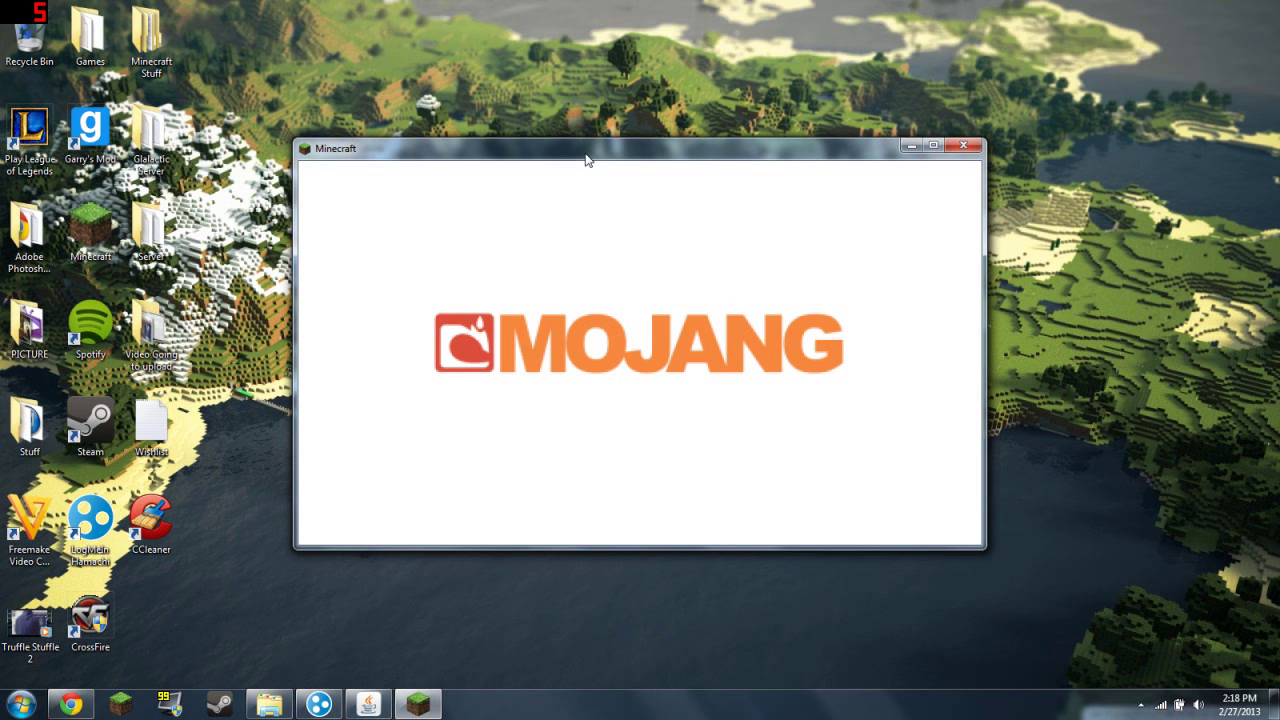
left_click(367, 708)
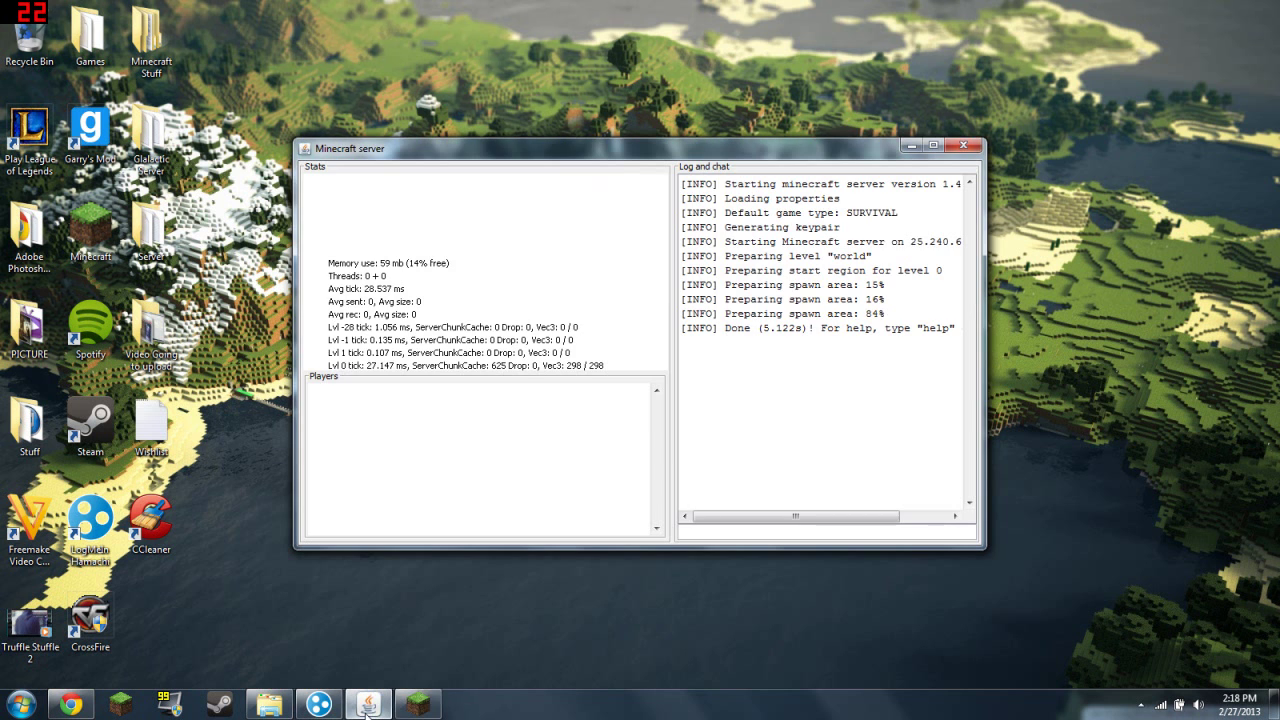
left_click(367, 708)
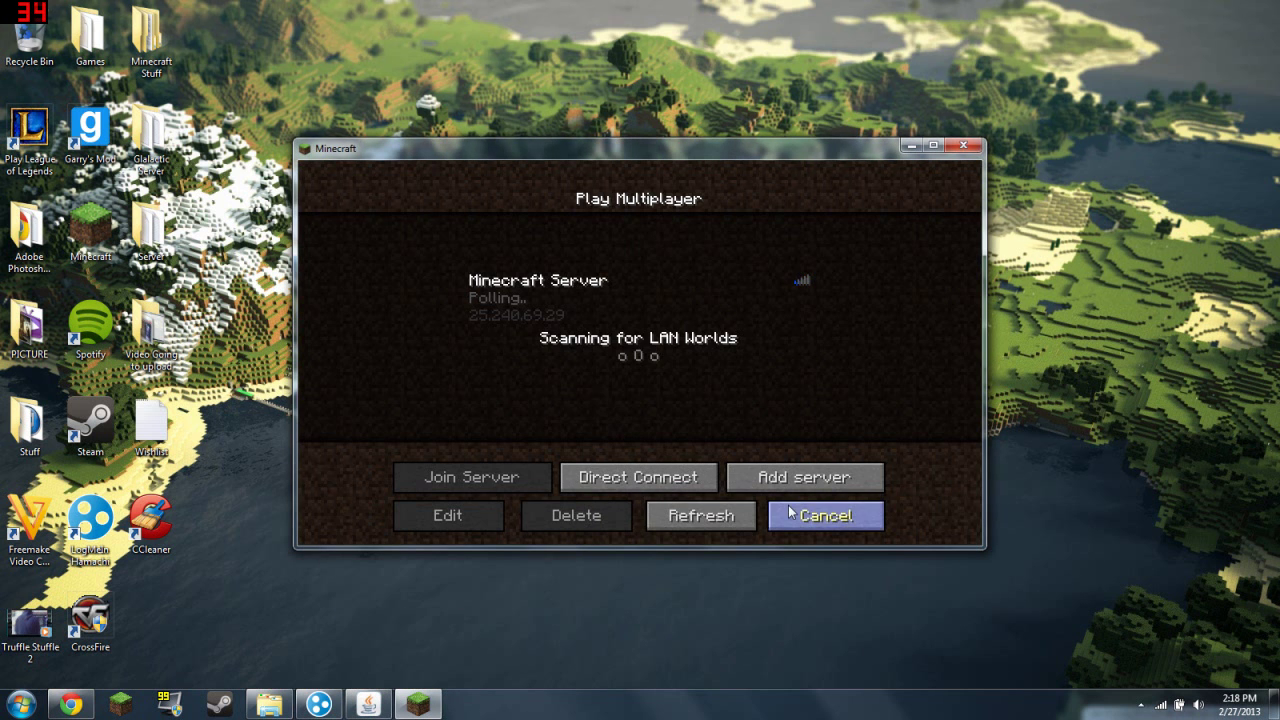
key("Escape")
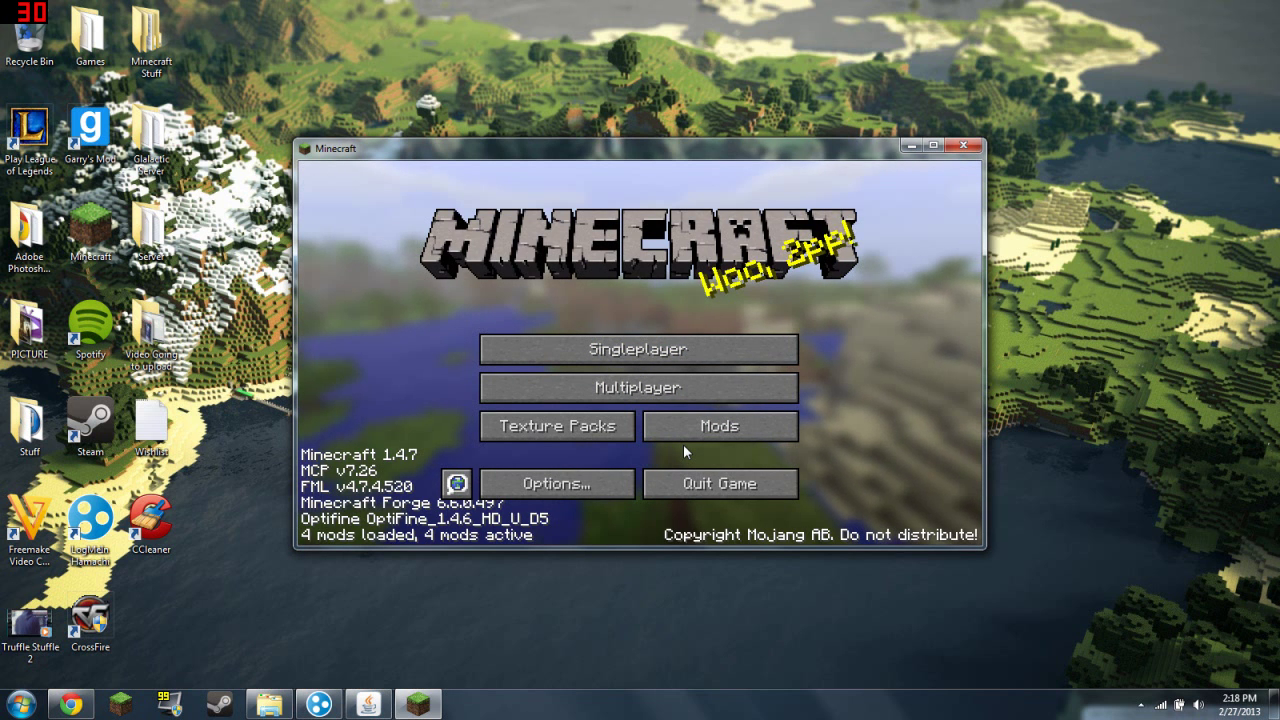
key("F11")
Step: Join the first Minecraft Server entry from the multiplayer server list
left_click(628, 376)
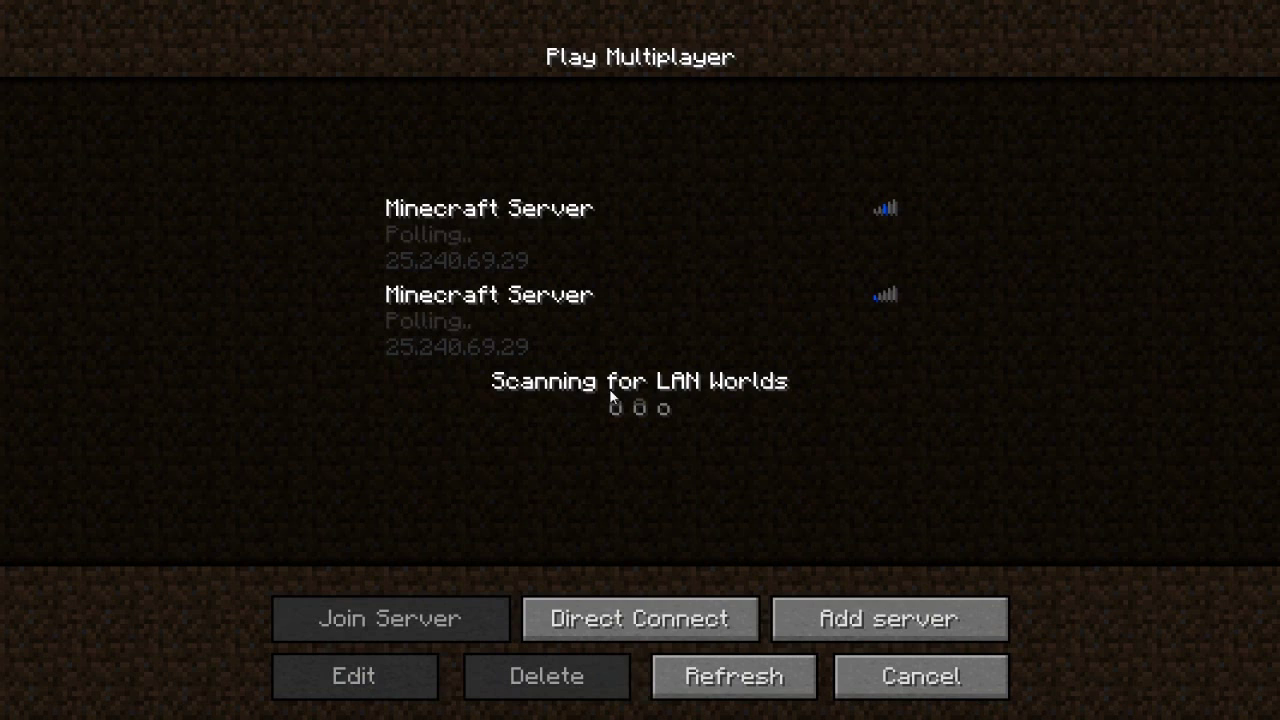
double_click(552, 258)
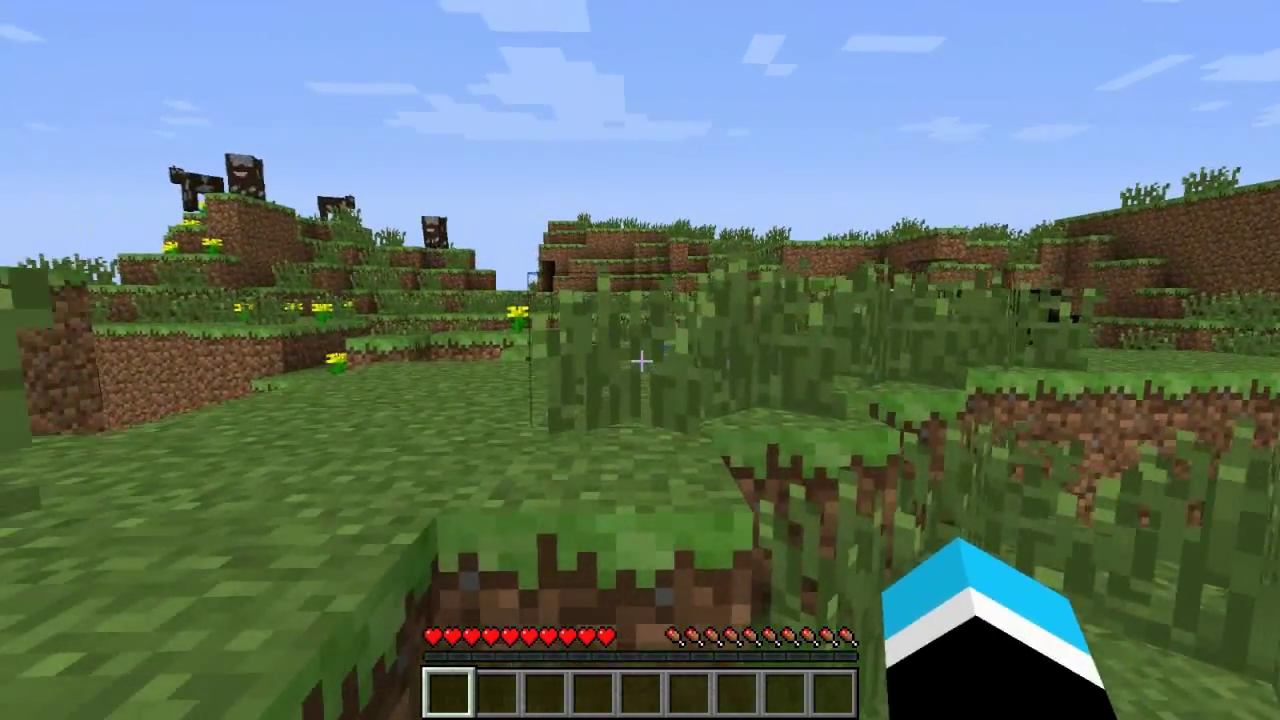
key("w")
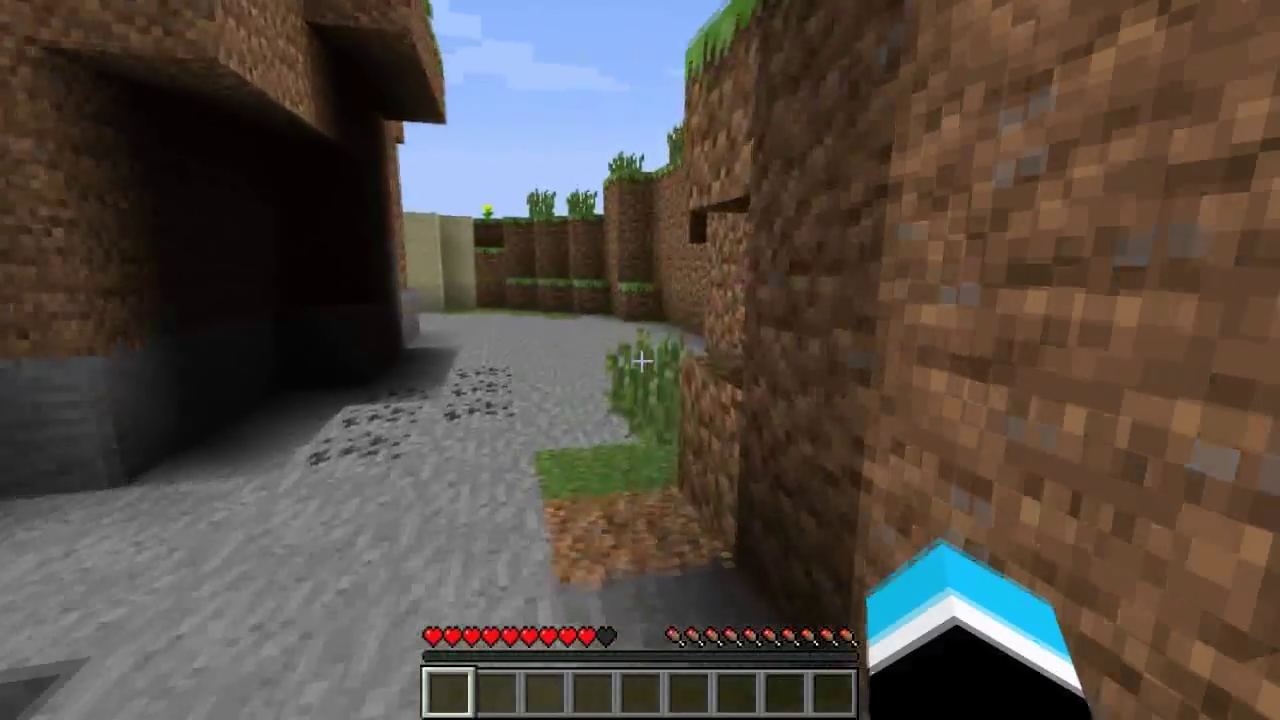
Step: Switch to creative mode with the chat command /gamemode 1
type("/gamemode 1")
key("Return")
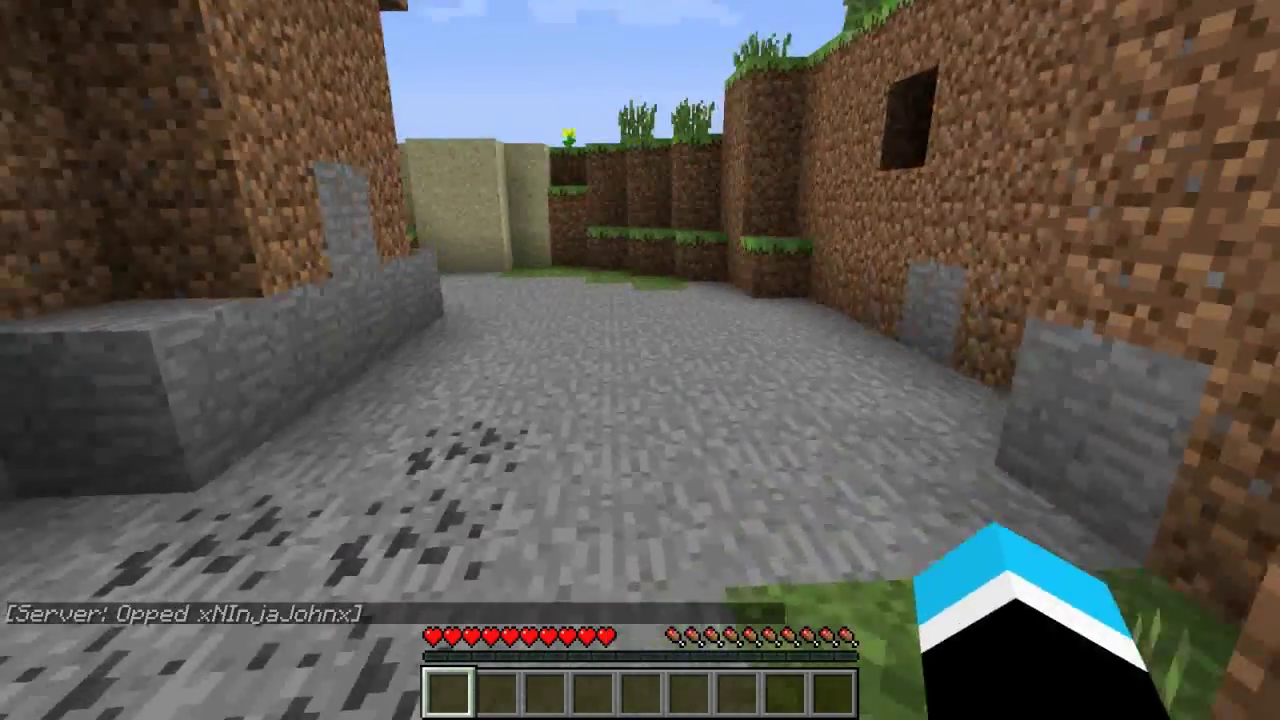
type("/gamemode 1")
key("Return")
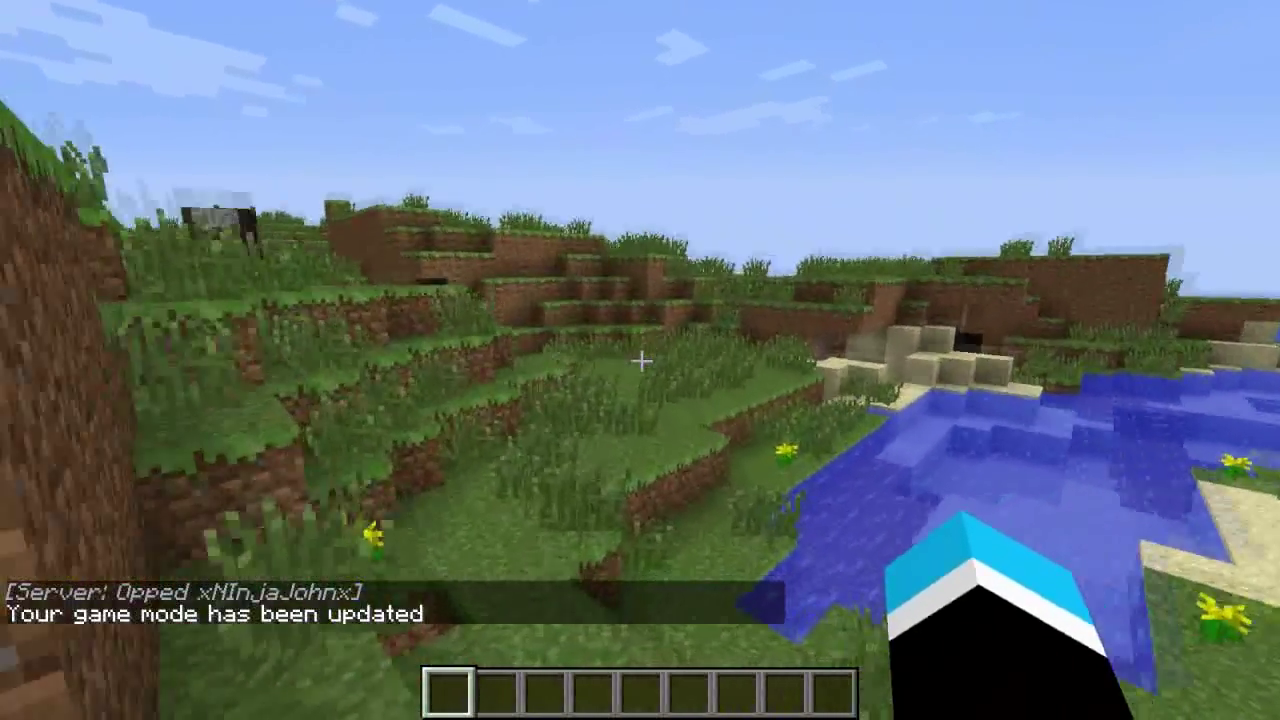
Step: Take a Spaceship from the Galacticraft creative tab into the first hotbar slot
key("e")
left_click(850, 103)
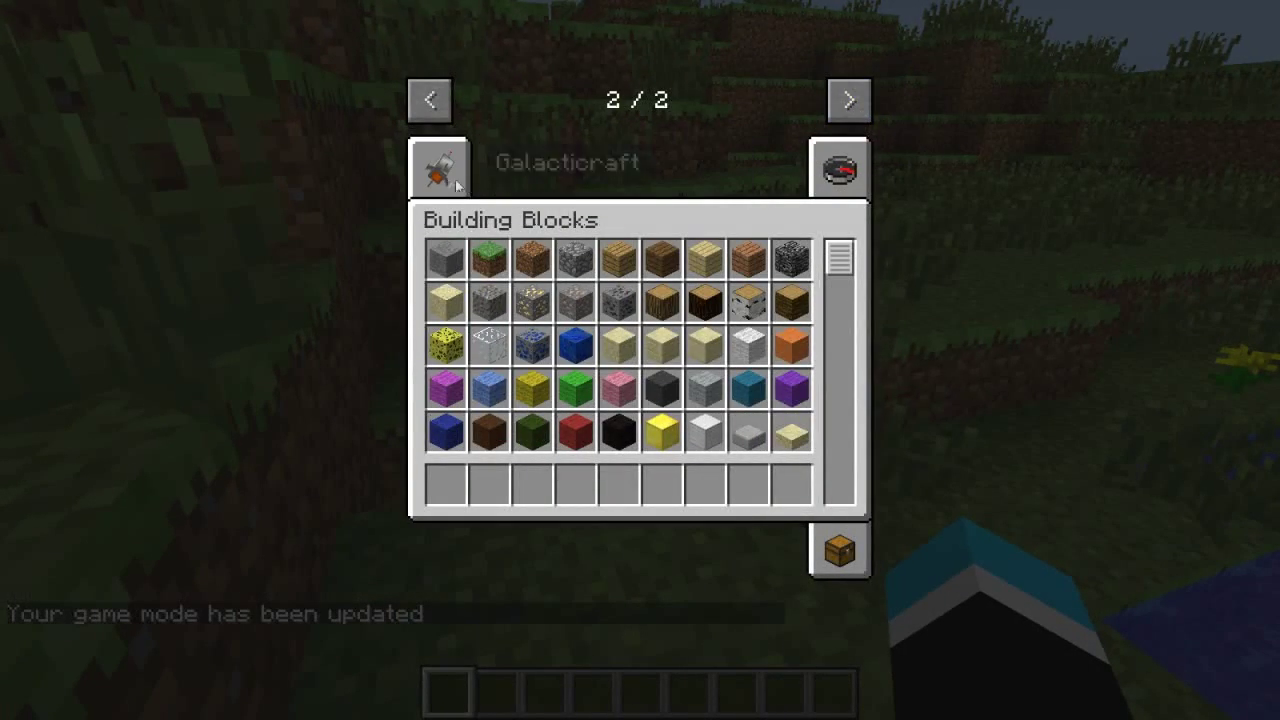
left_click(436, 167)
scroll(620, 330, "down", 5)
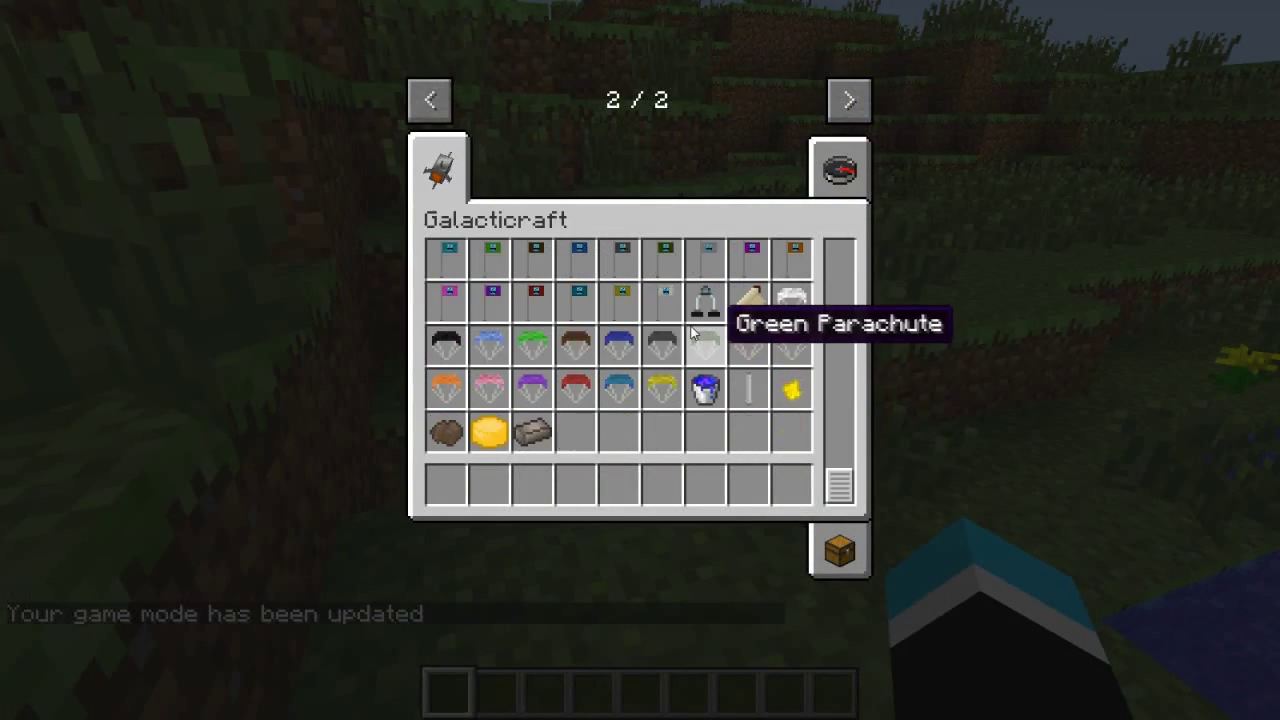
scroll(665, 315, "down", 3)
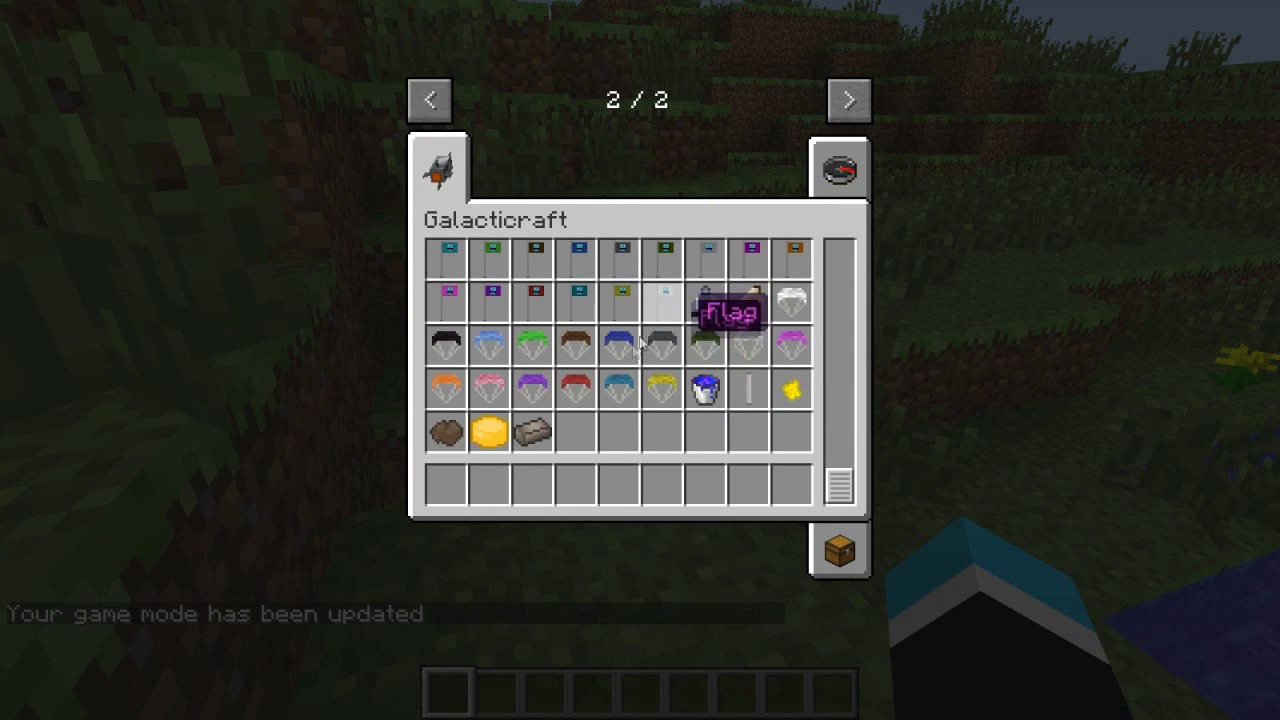
scroll(677, 297, "up", 10)
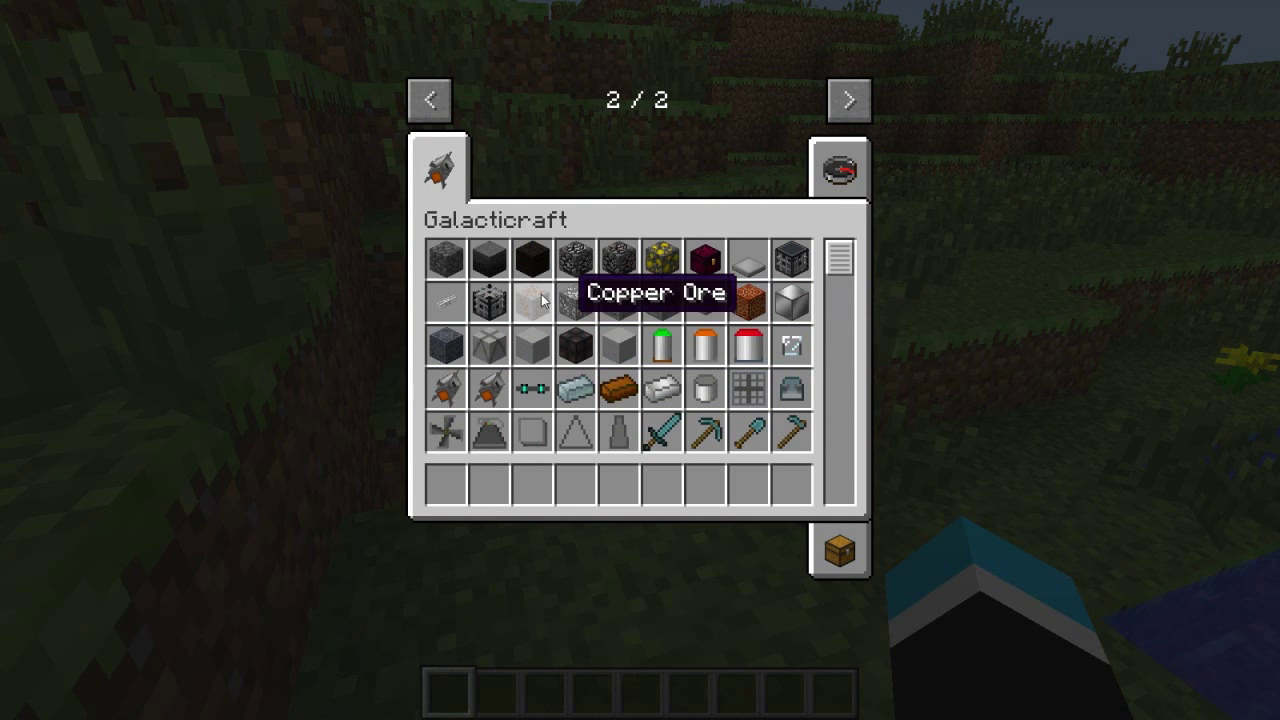
scroll(812, 298, "down", 3)
scroll(675, 260, "up", 3)
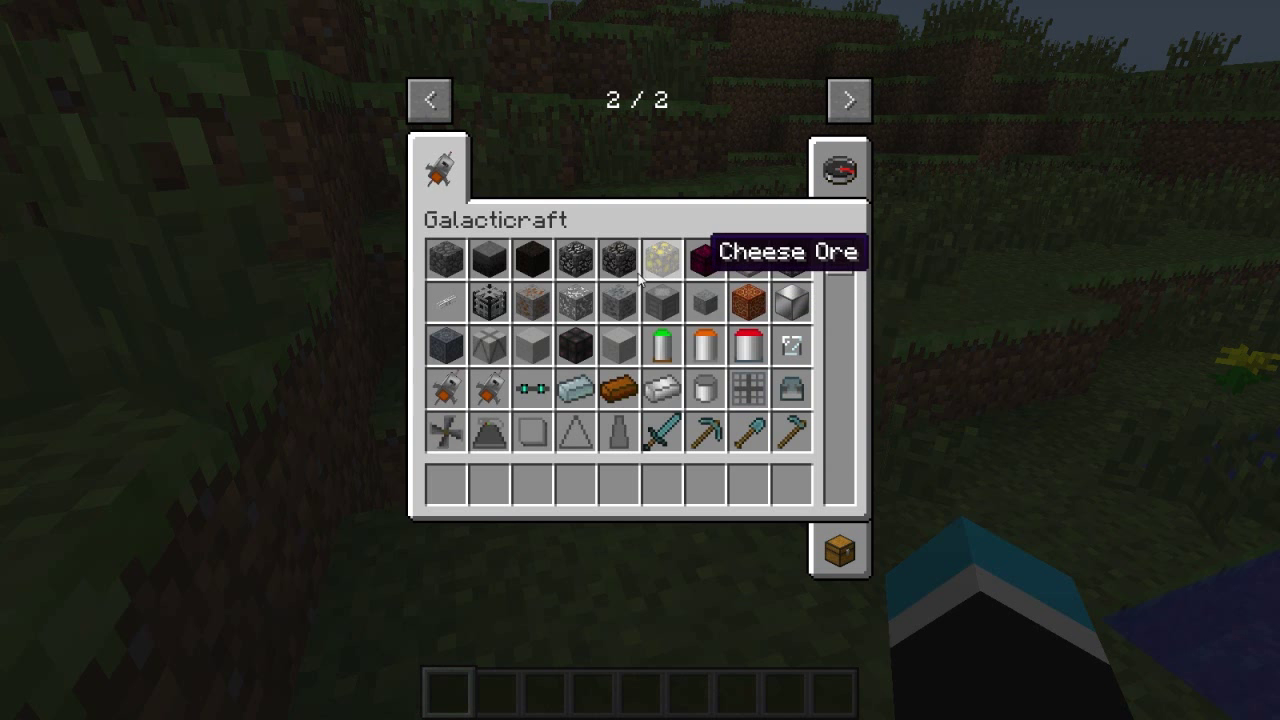
scroll(445, 312, "down", 3)
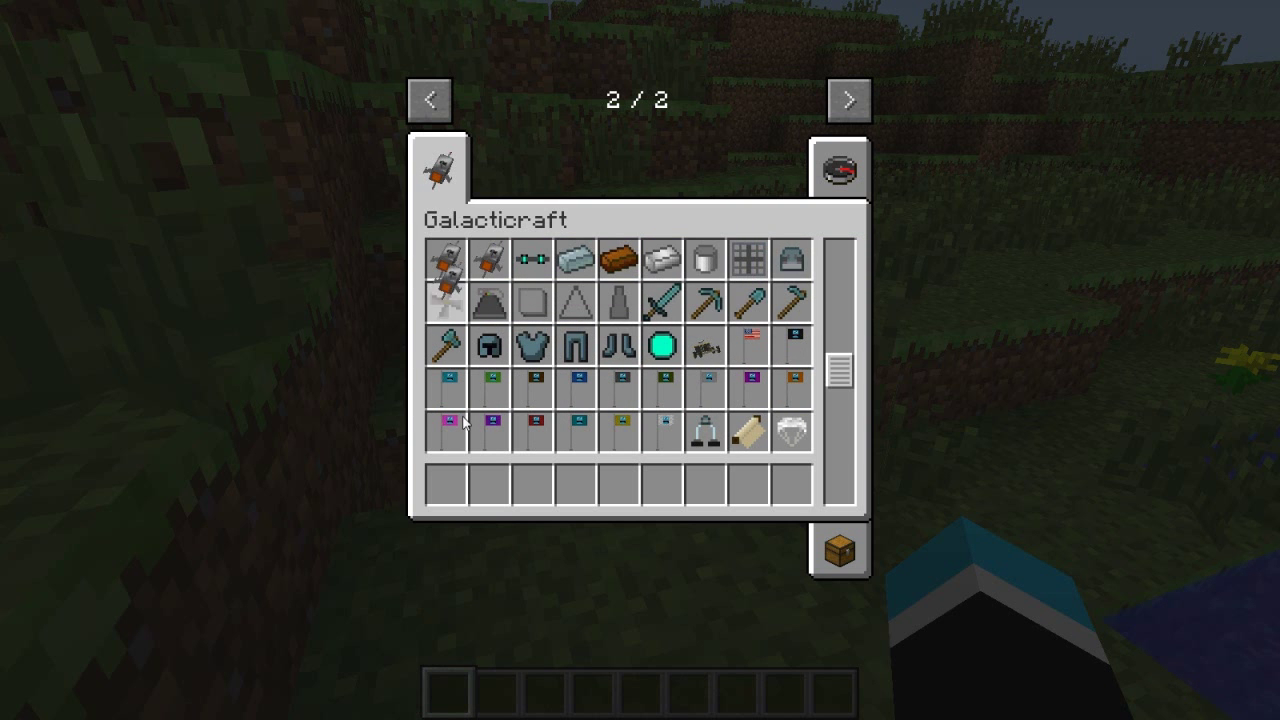
left_click(448, 480)
scroll(519, 340, "up", 1)
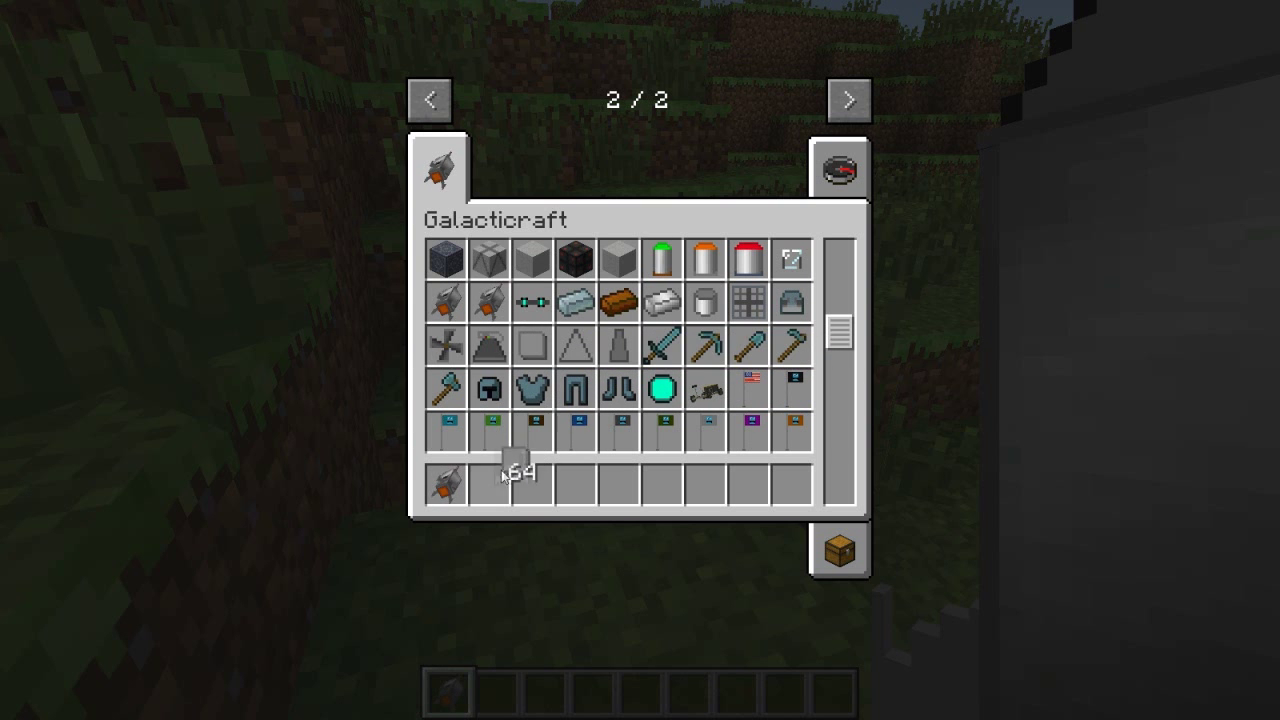
Step: Stock a stack of Rocket Launch Pads in the hotbar beside the Heavy-Duty Plating
key("e")
key("Escape")
left_click(486, 390)
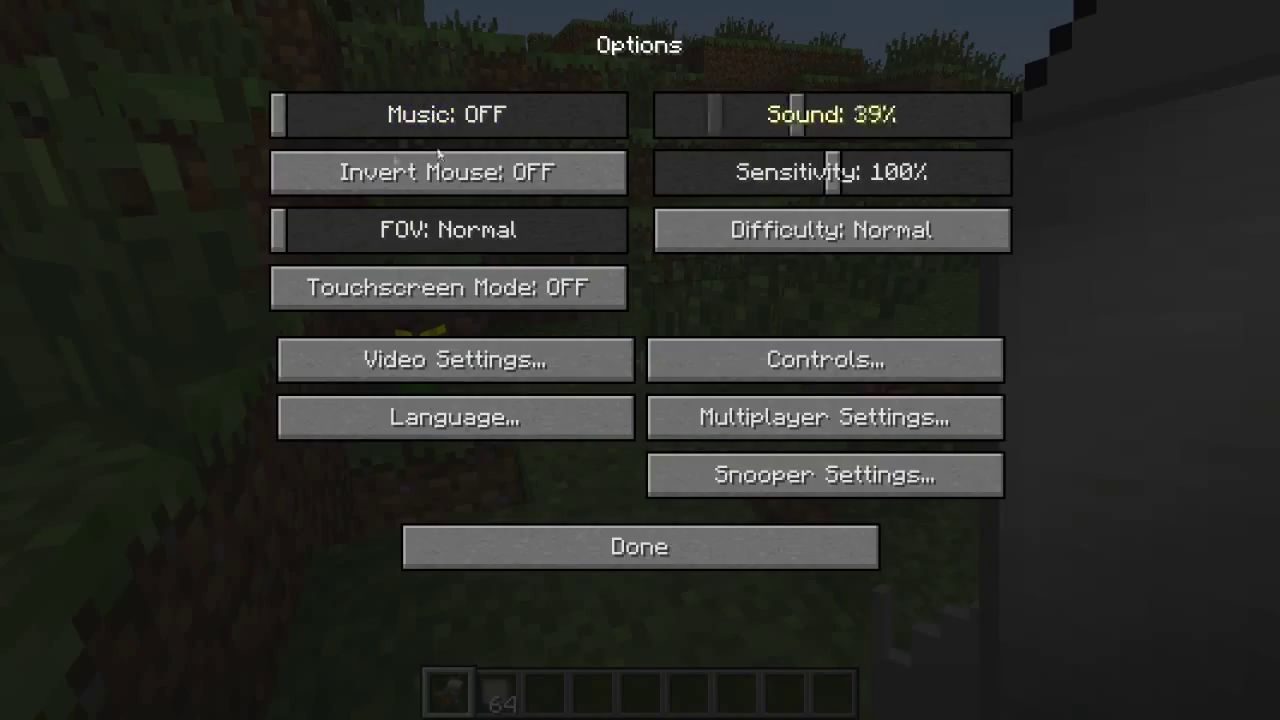
key("Escape")
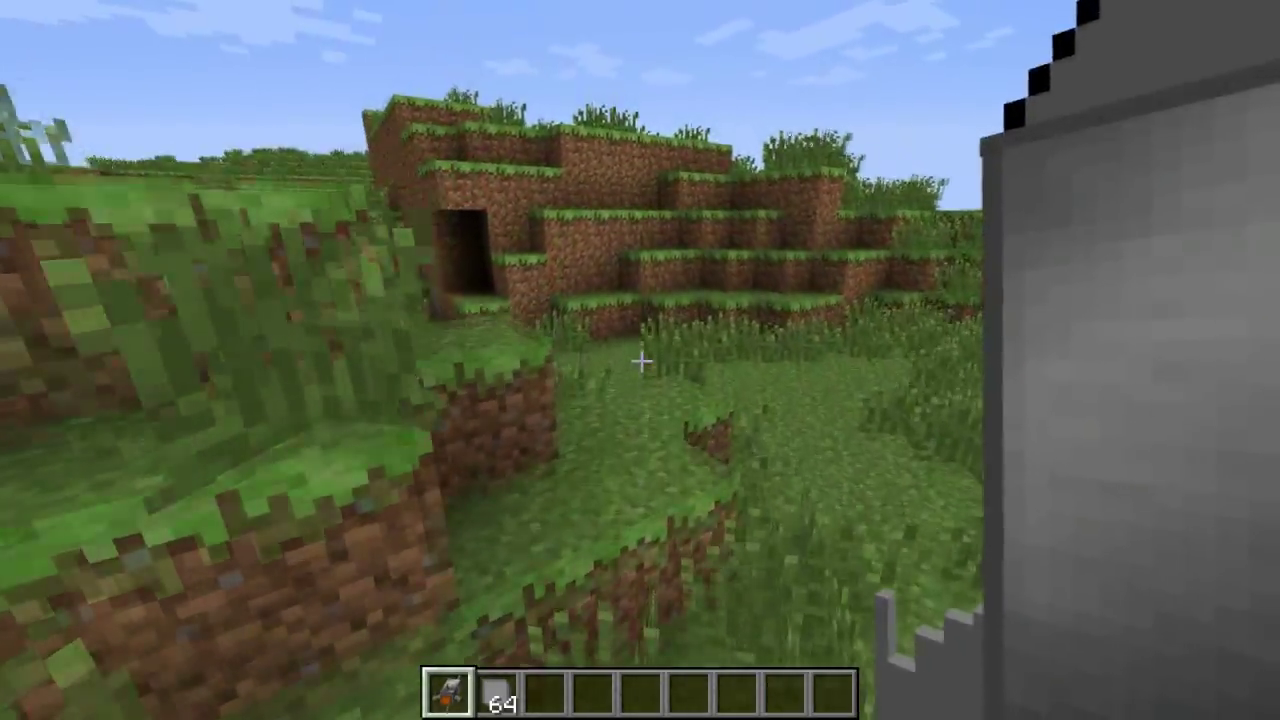
key("2")
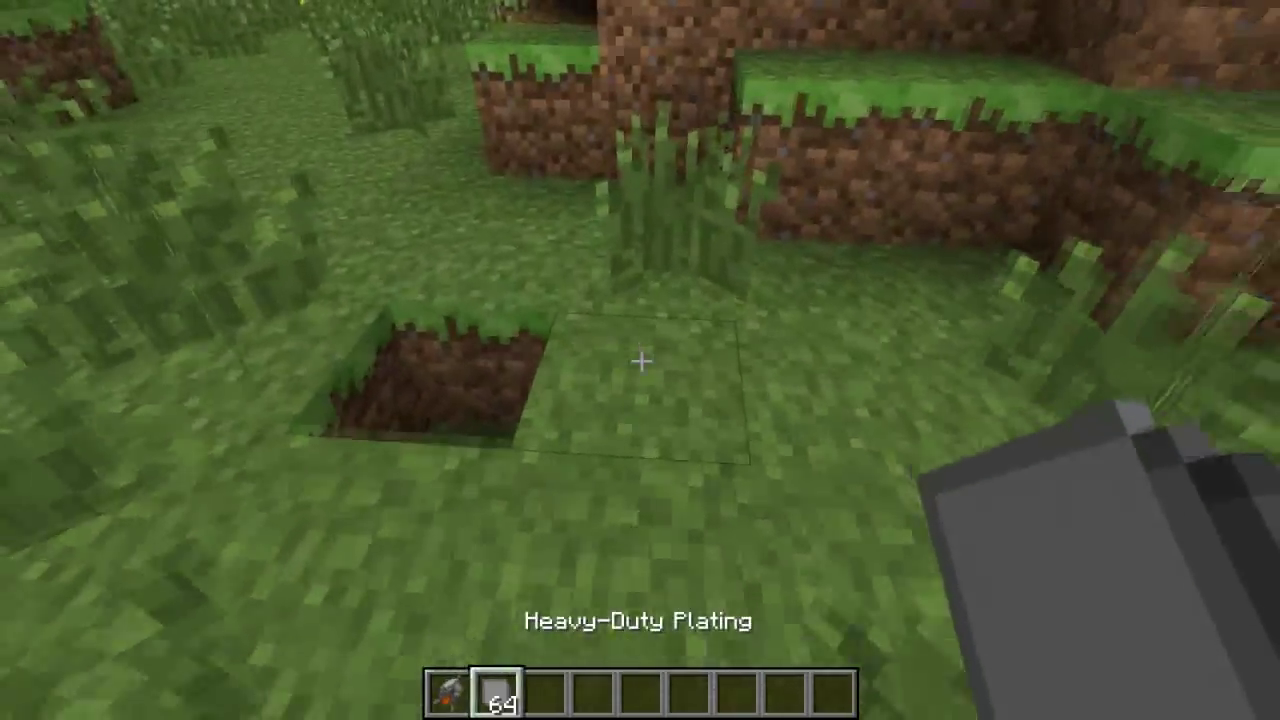
key("e")
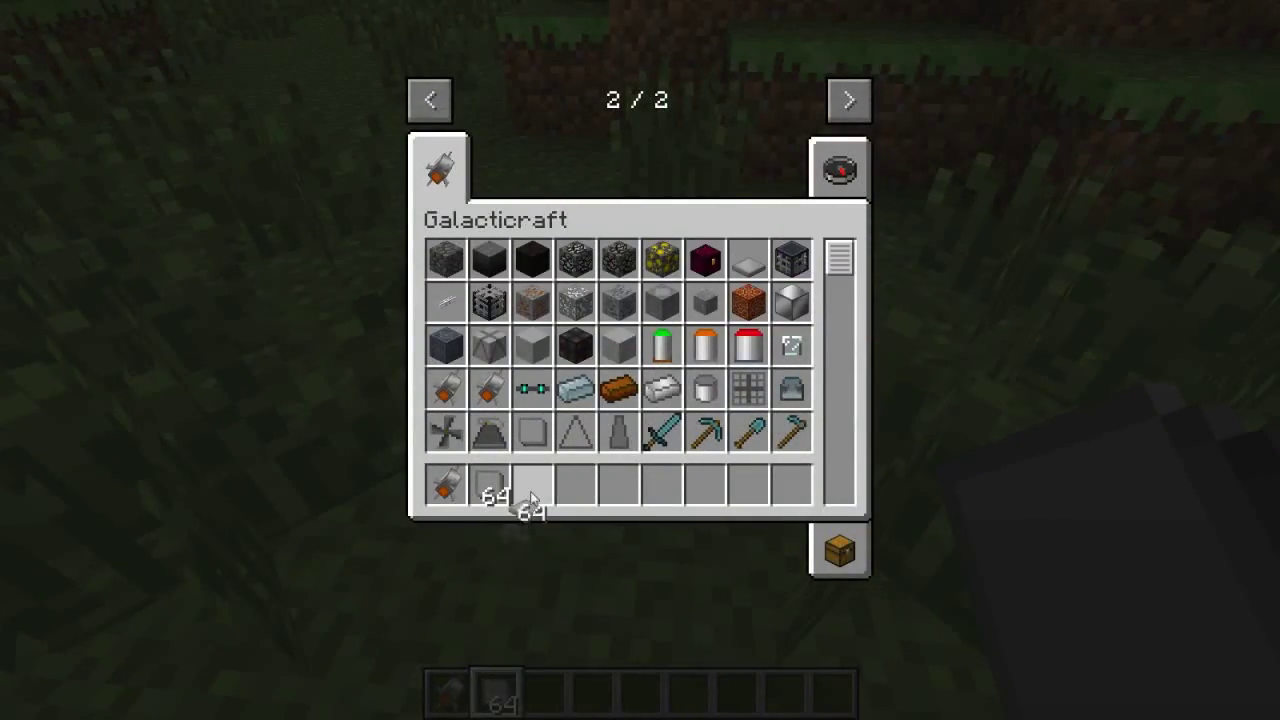
left_click(531, 490)
key("e")
Step: Place five Rocket Launch Pads on the grass to start the pad grid
key("3")
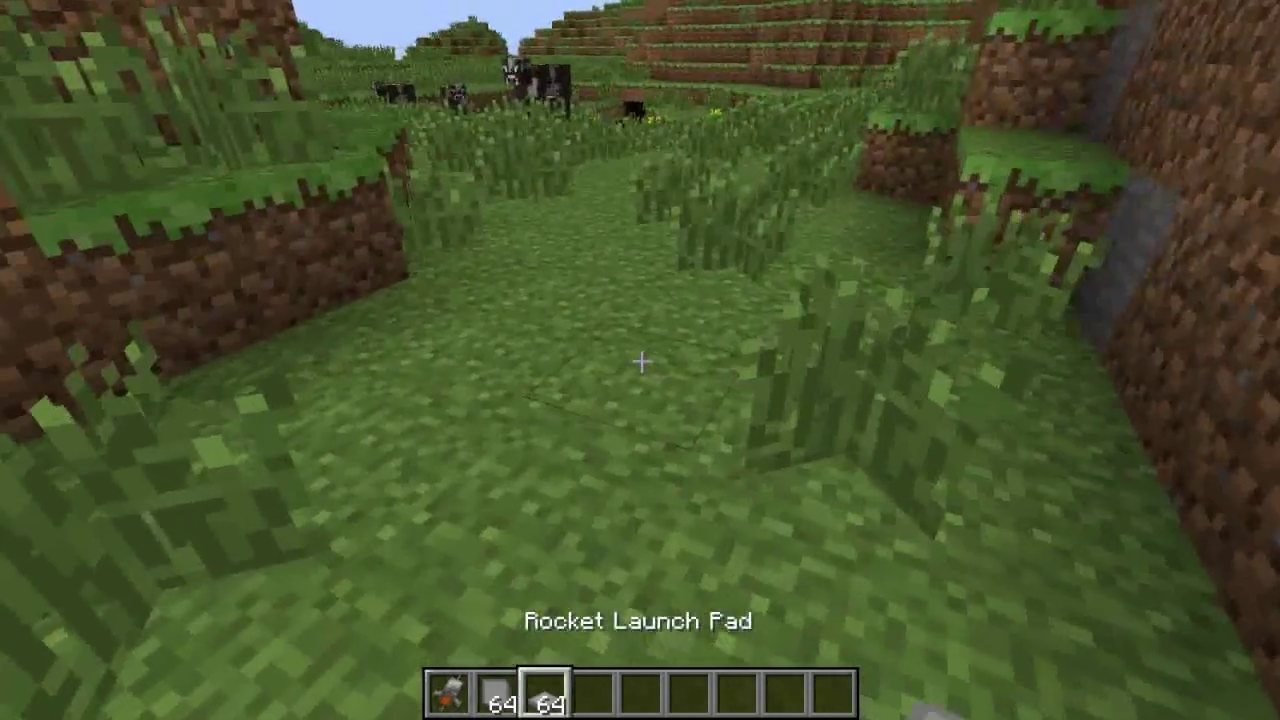
right_click(640, 362)
right_click(640, 362)
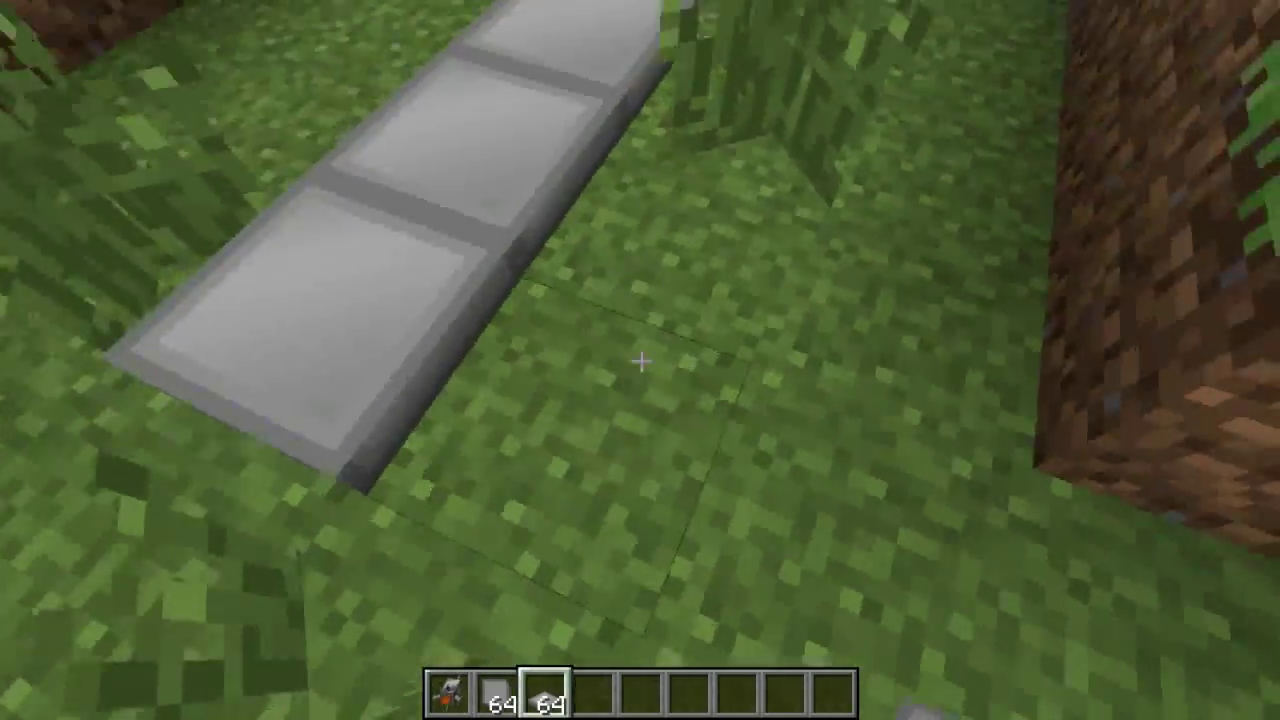
right_click(640, 362)
right_click(640, 362)
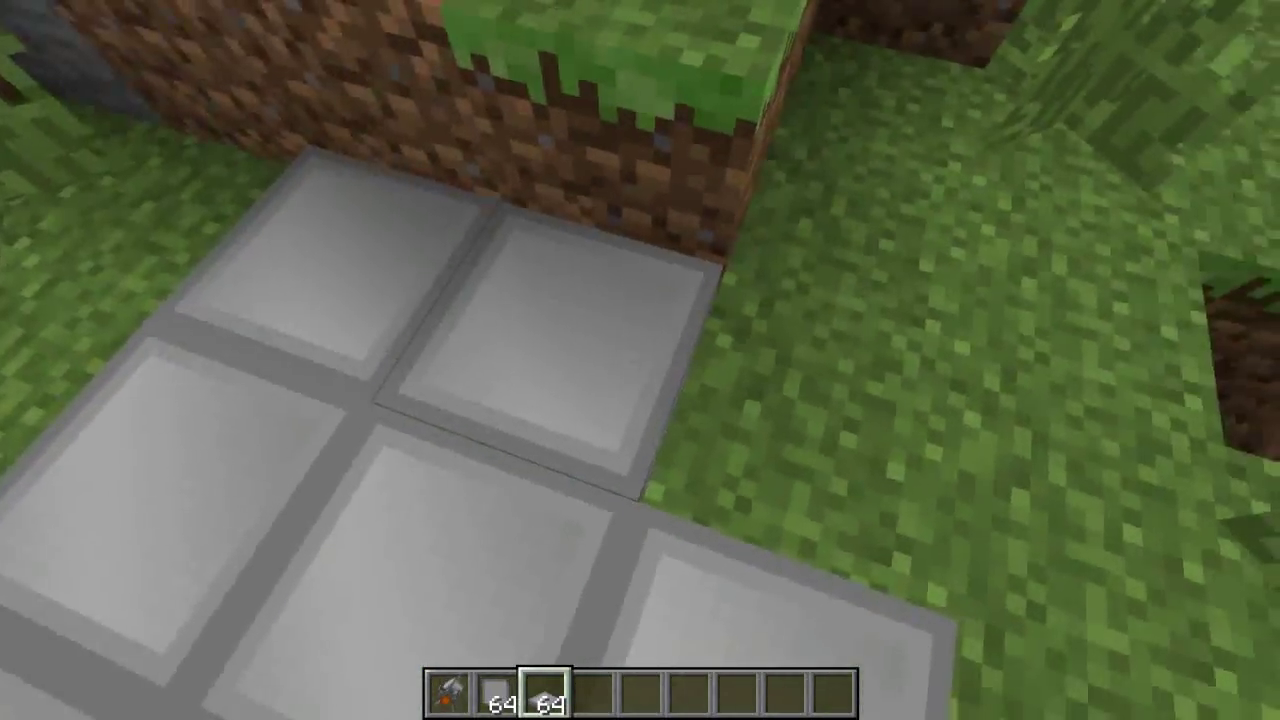
right_click(640, 362)
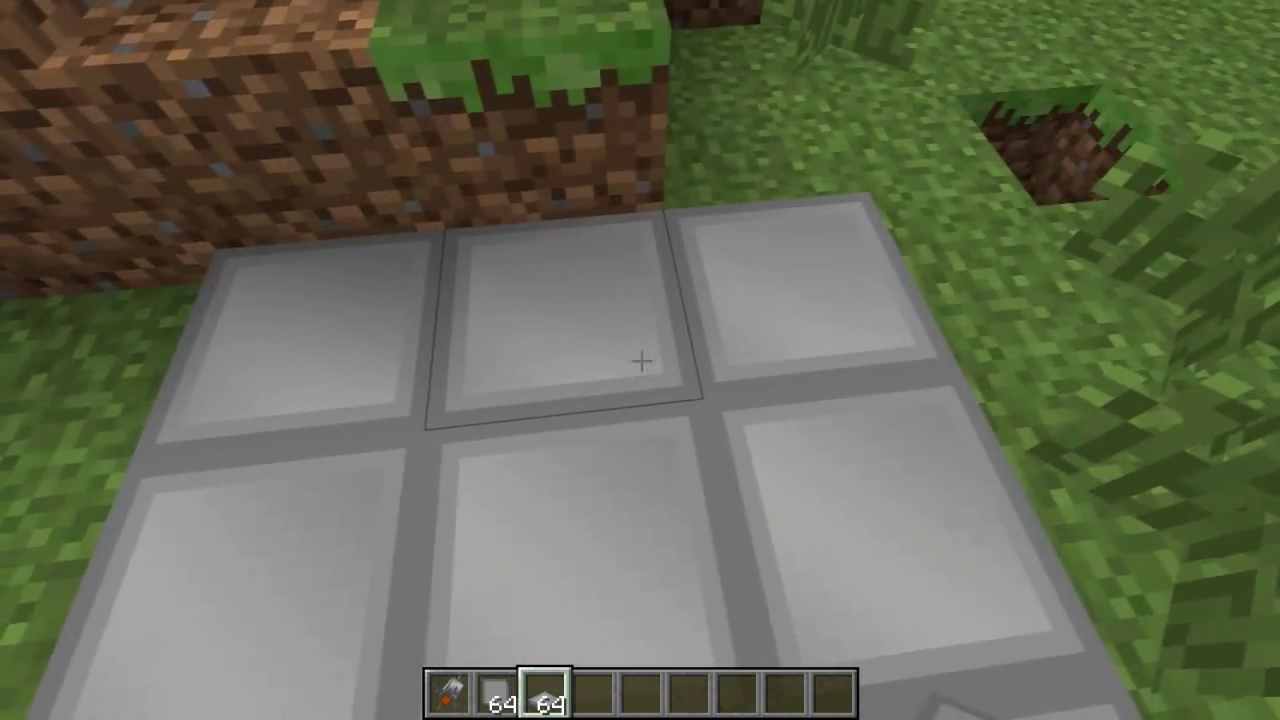
Step: Place the Spaceship on the launch pads, board it, try launching, then get out
key("1")
right_click(640, 362)
right_click(640, 362)
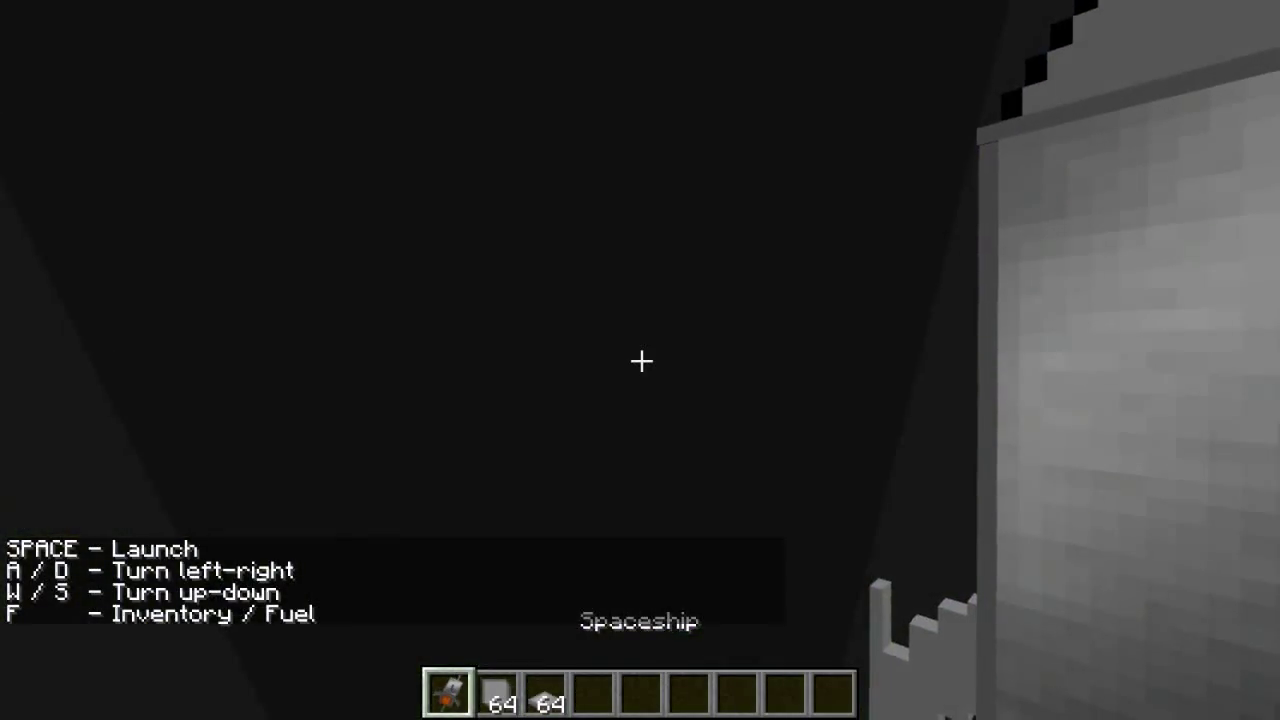
key("f")
key("e")
key("space")
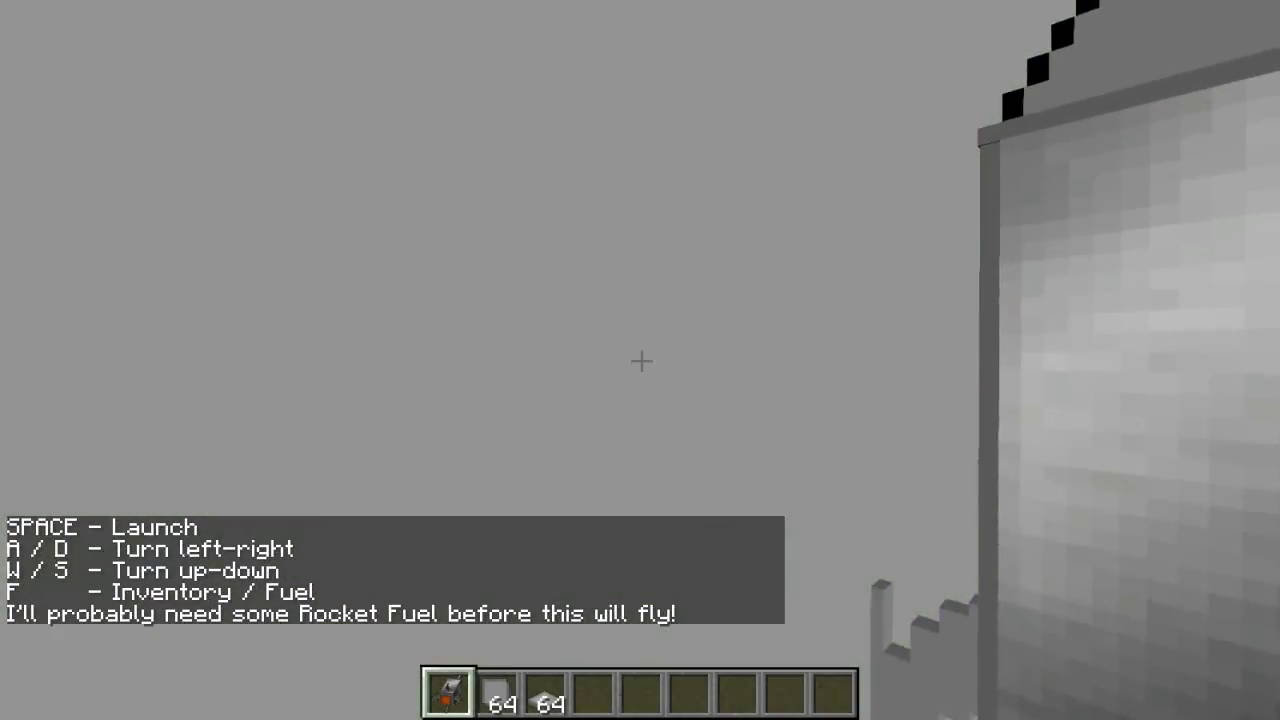
key("shift")
Step: Put a Yellow Parachute into the hotbar from the creative inventory
key("e")
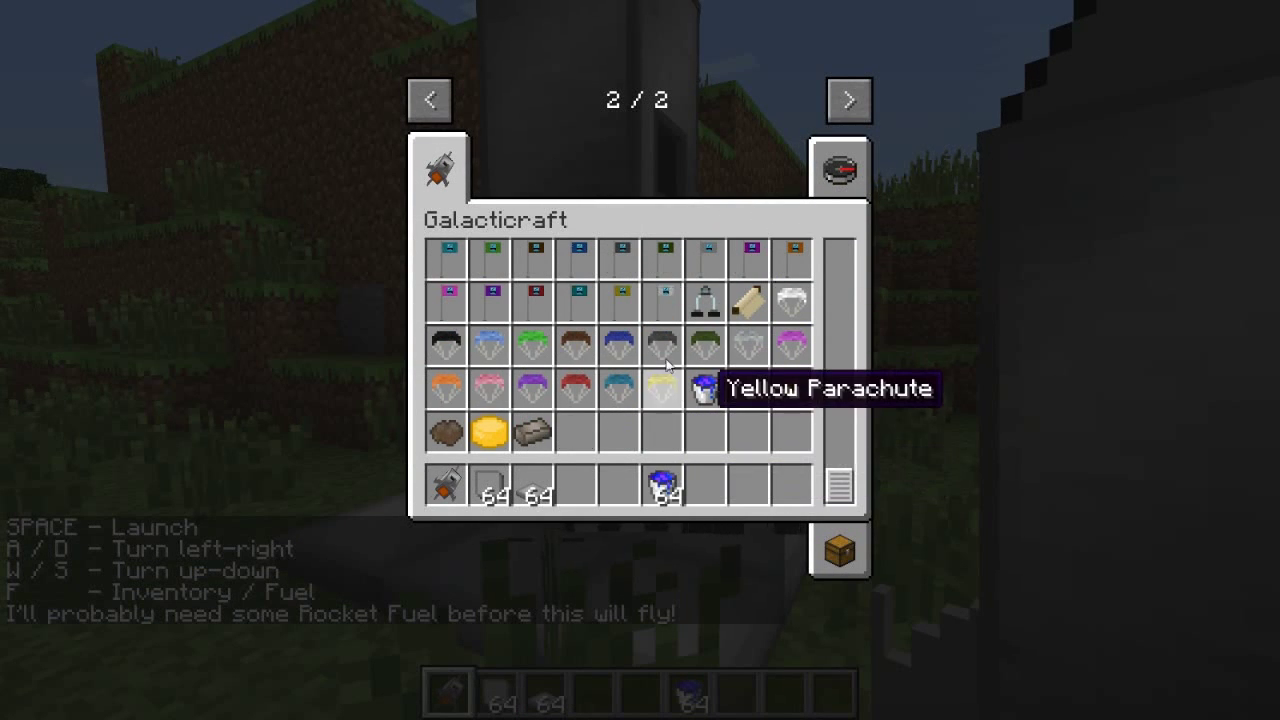
left_click(607, 497)
scroll(607, 497, "up", 5)
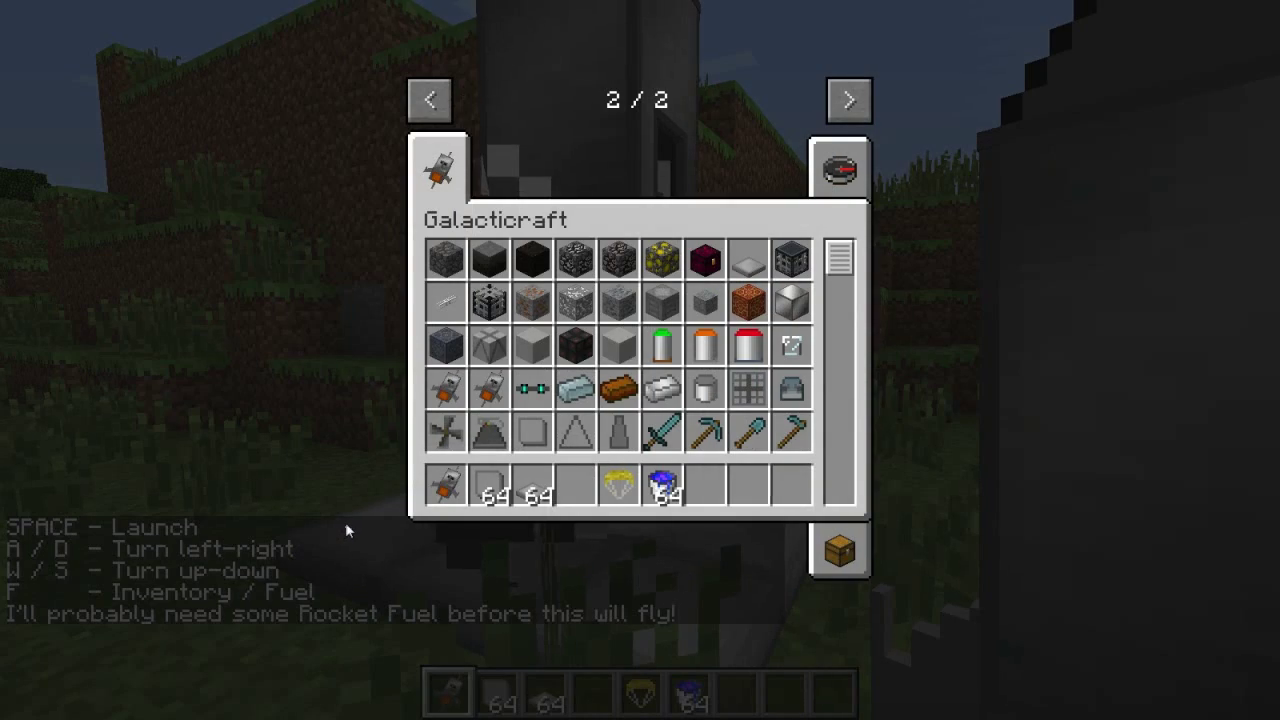
key("e")
Step: Load the Rocket Fuel Bucket into the rocket's fuel slot
key("f")
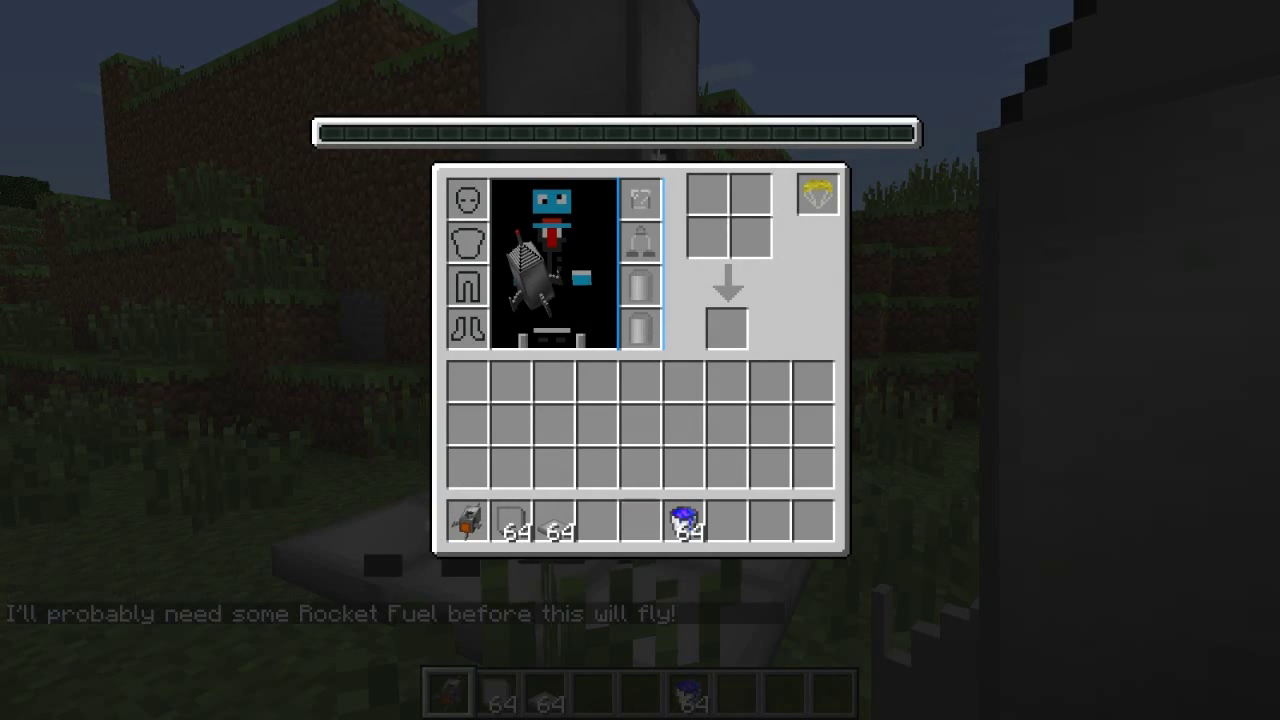
key("e")
key("e")
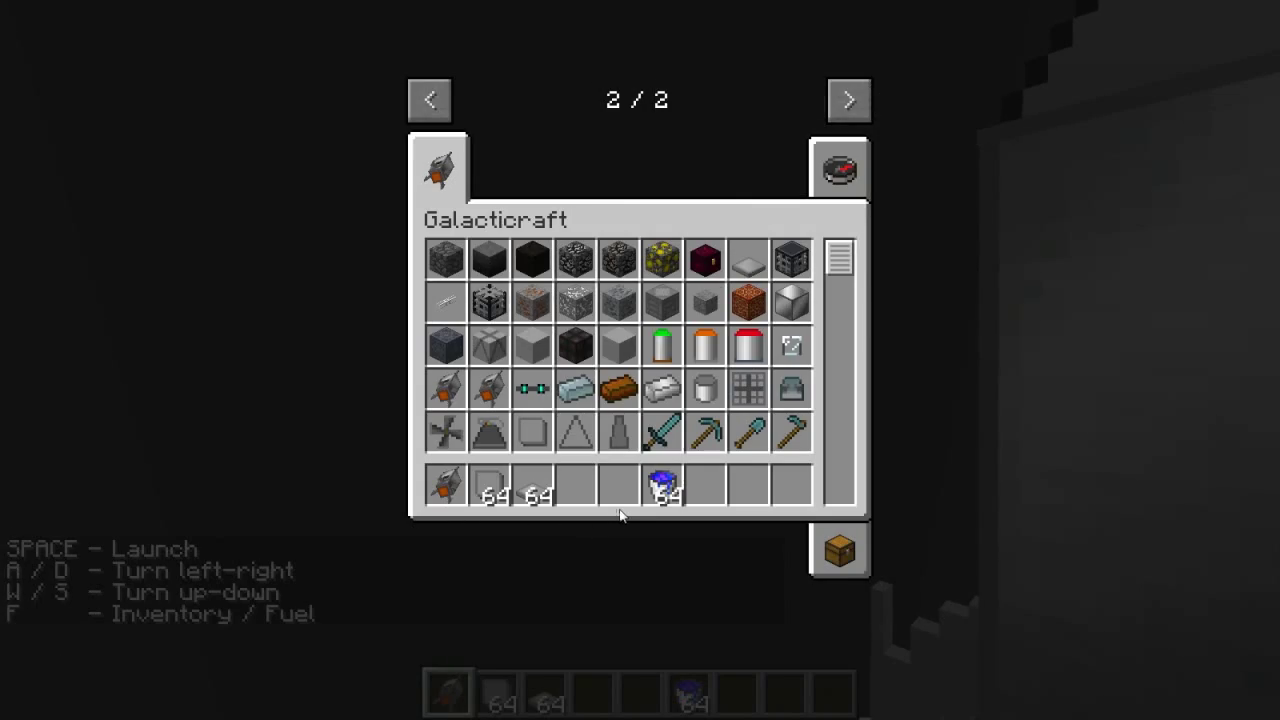
key("e")
key("f")
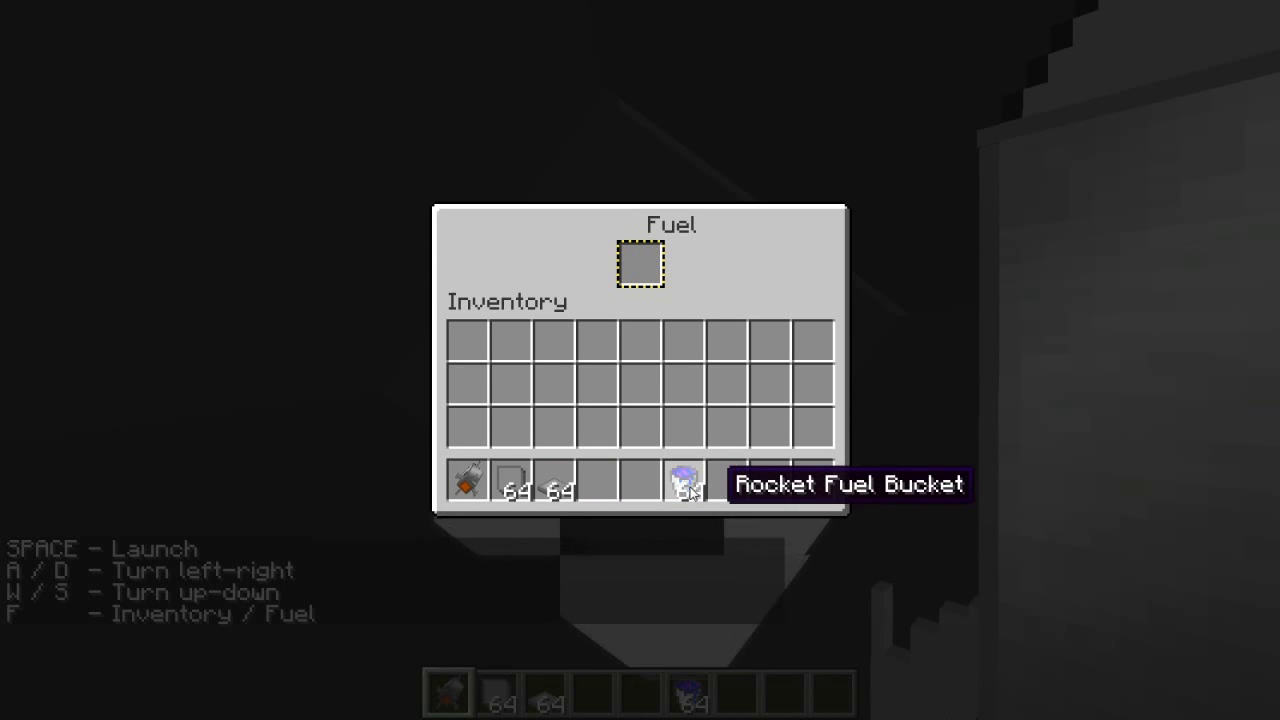
left_click(640, 265)
key("e")
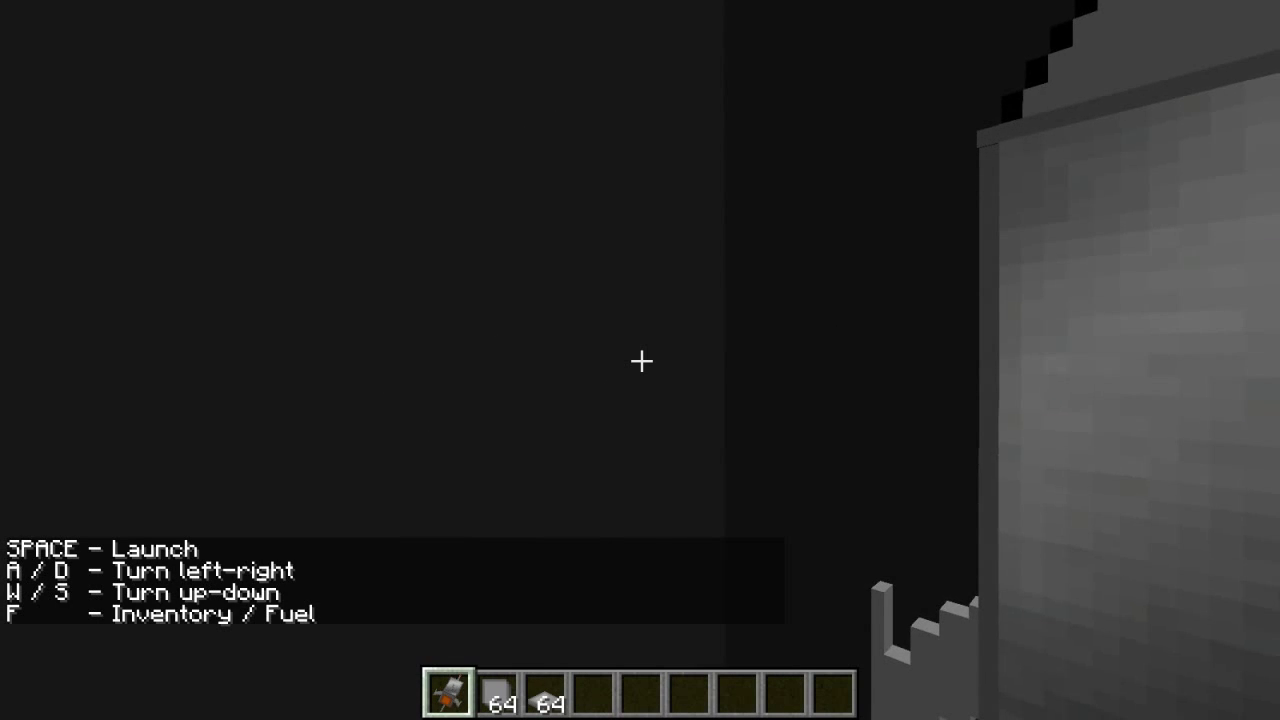
Step: Turn the game sound back on and raise the volume to 76%
key("Escape")
left_click(505, 394)
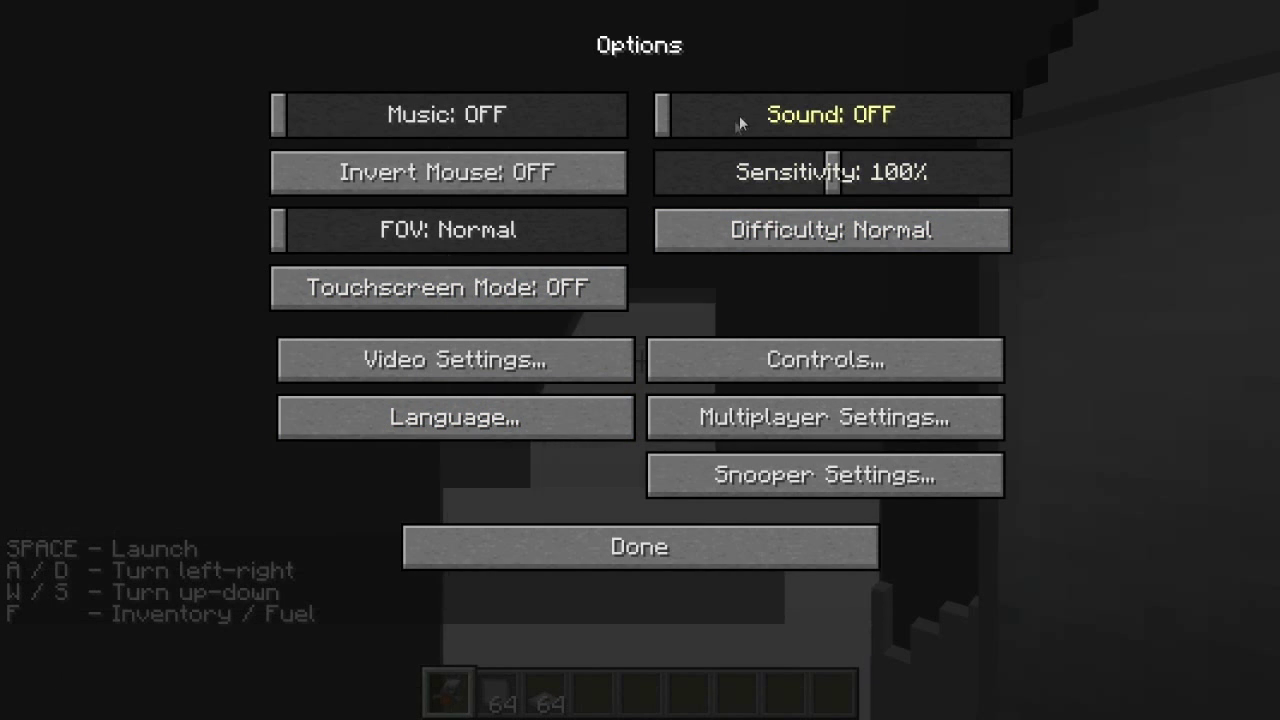
left_click(739, 115)
left_click_drag(751, 117, 924, 118)
key("Escape")
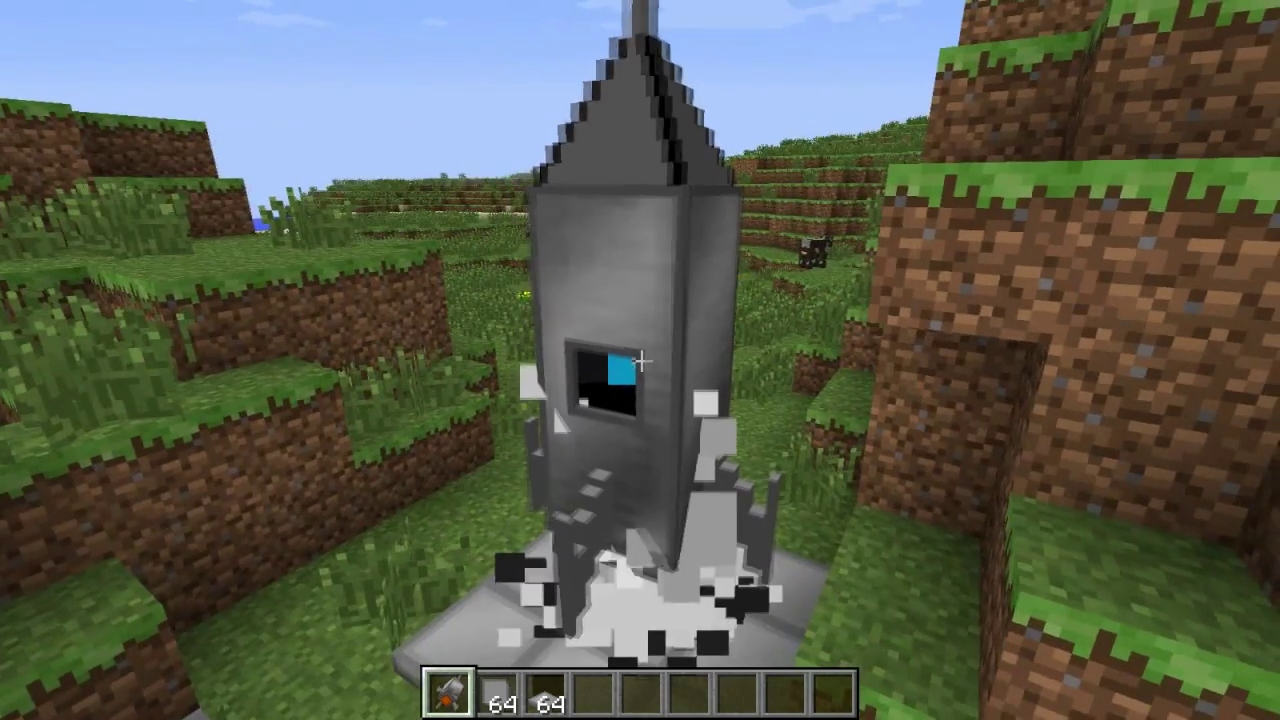
Step: Take a Heavy Oxygen Tank from the Galacticraft creative tab into the hotbar
key("e")
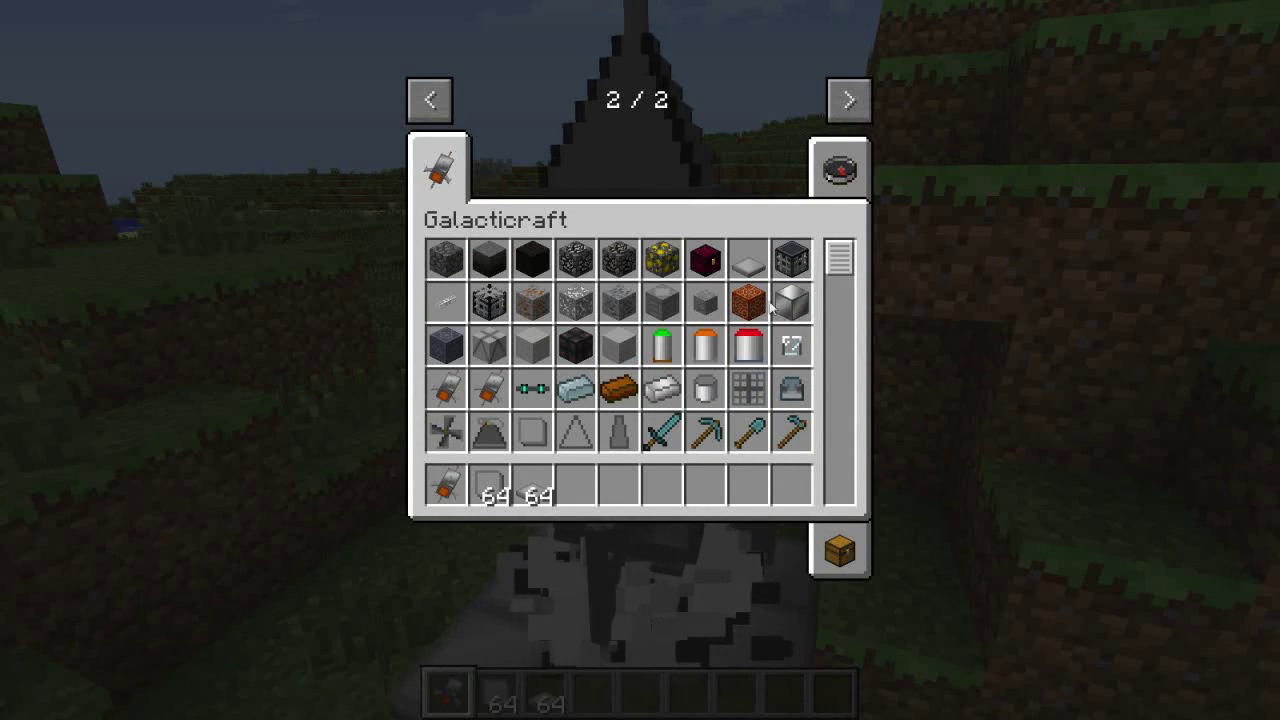
left_click(724, 488)
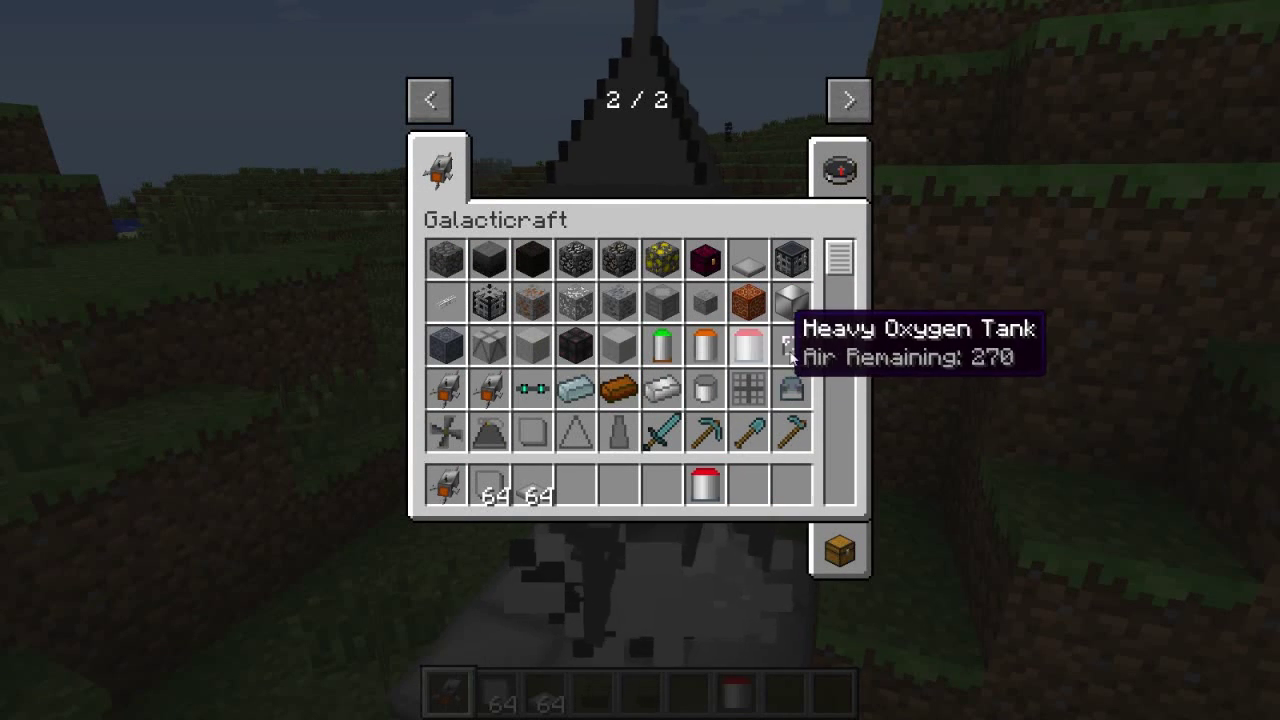
scroll(640, 320, "down", 2)
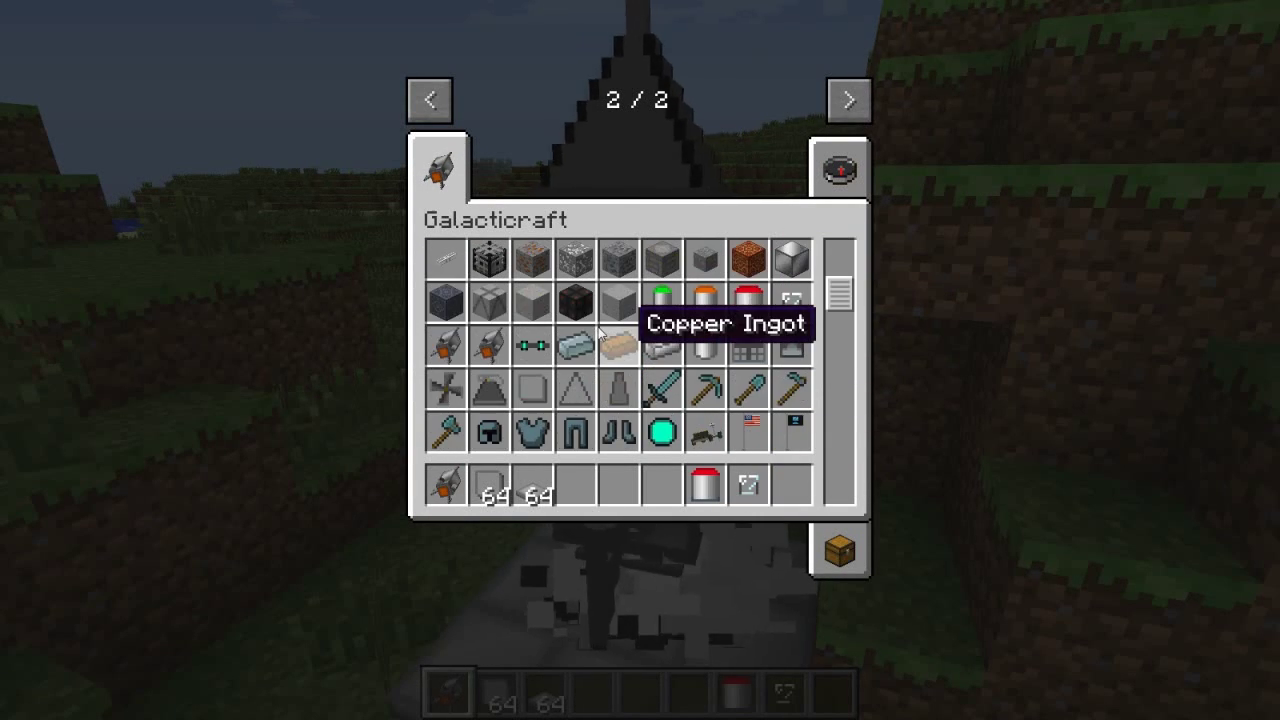
scroll(720, 358, "down", 1)
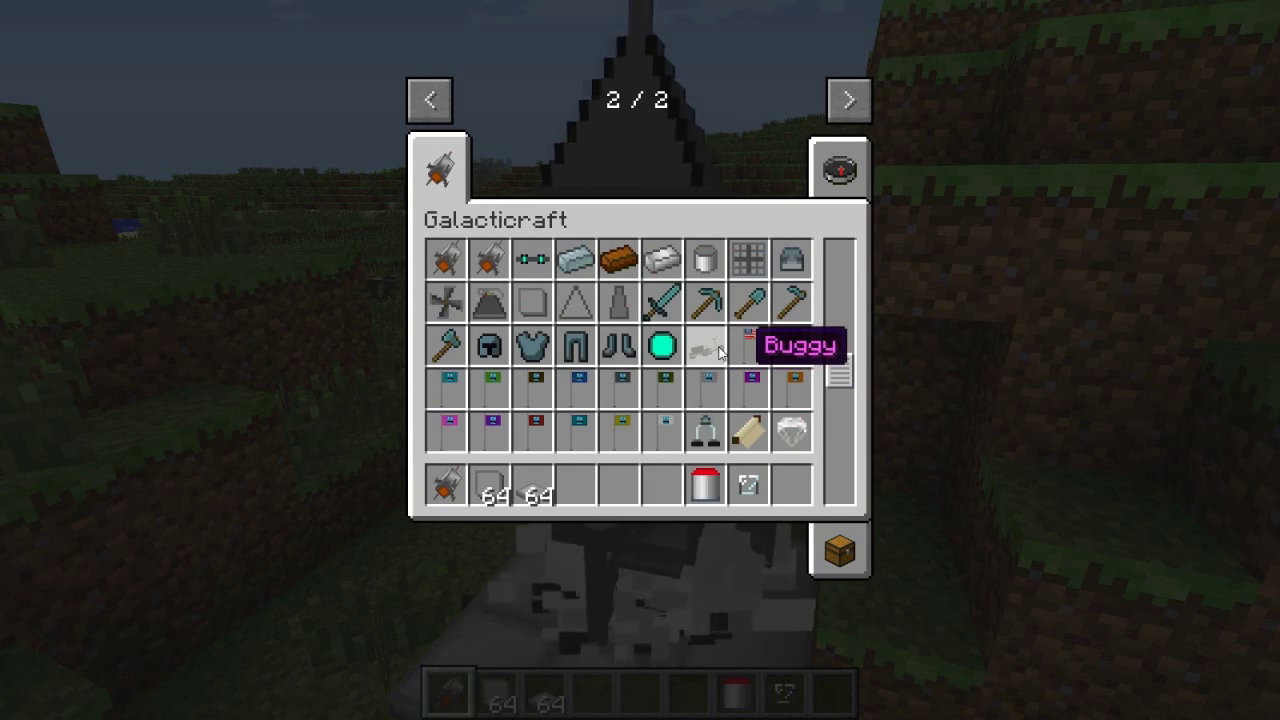
scroll(715, 350, "up", 3)
key("e")
Step: Equip the Oxygen Mask and Heavy Oxygen Tank in the extended inventory gear slots
key("e")
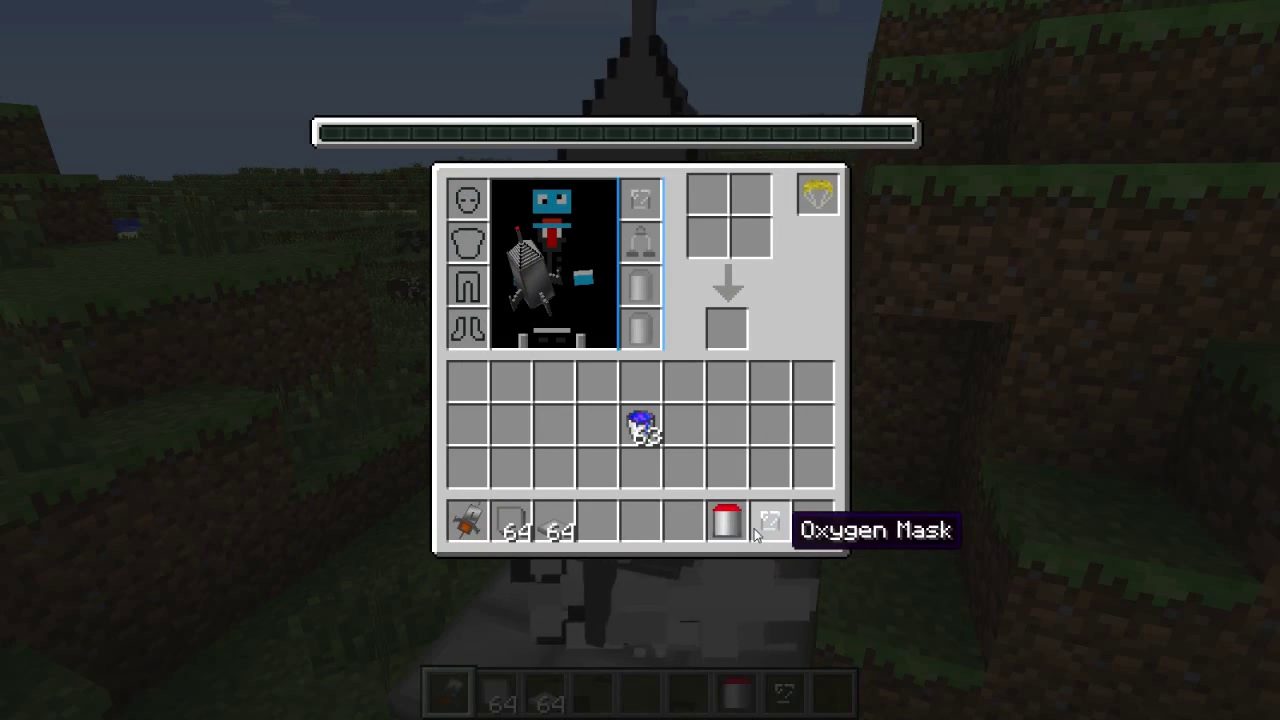
key("e")
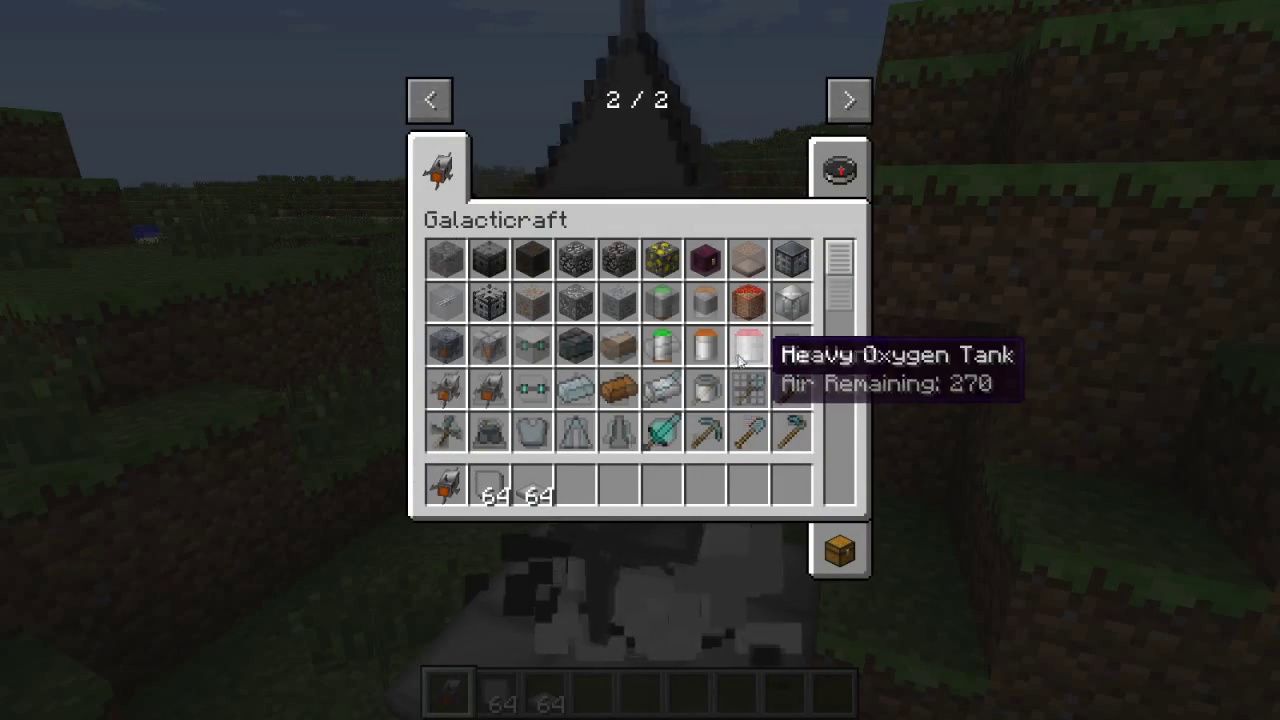
scroll(780, 345, "down", 5)
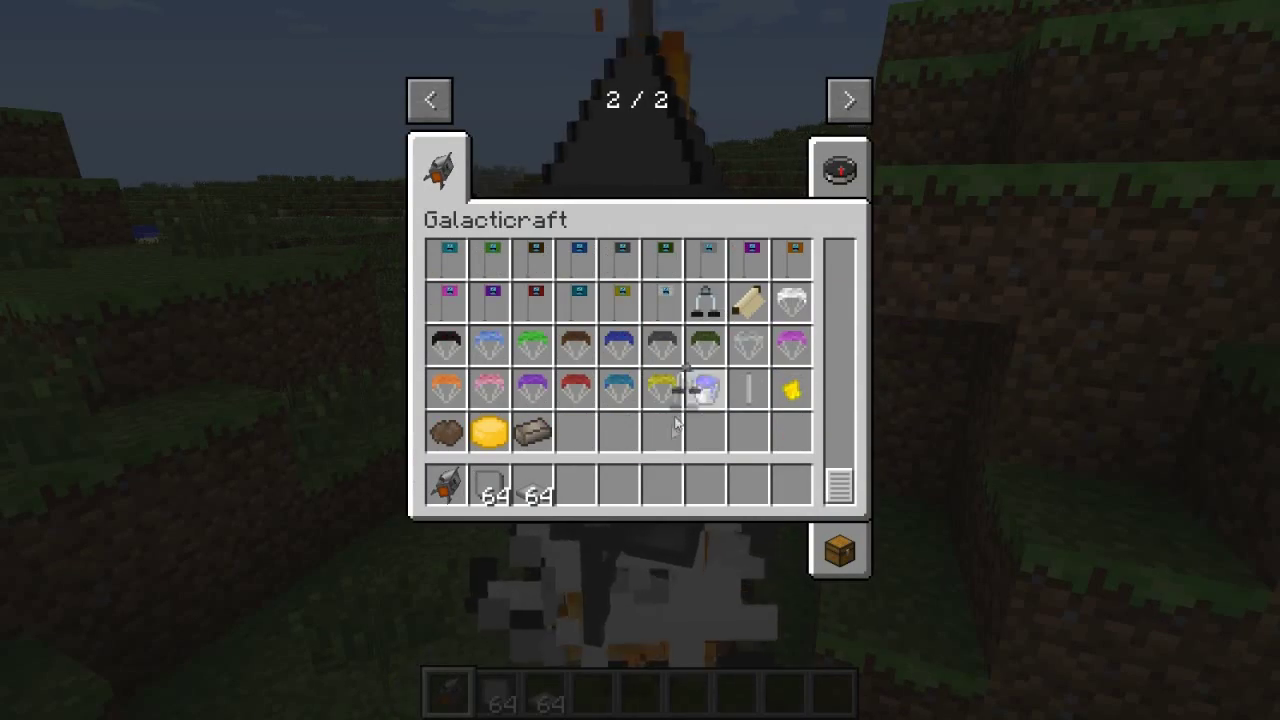
scroll(814, 377, "up", 5)
key("e")
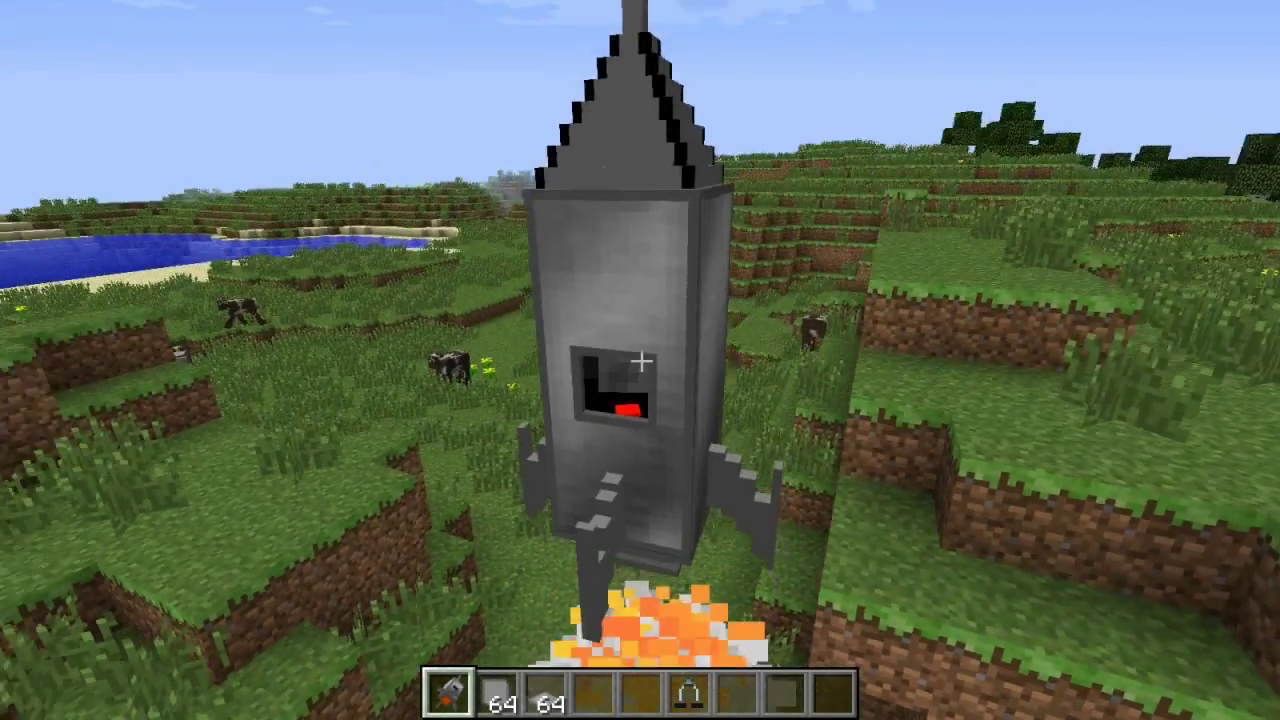
key("e")
key("e")
key("e")
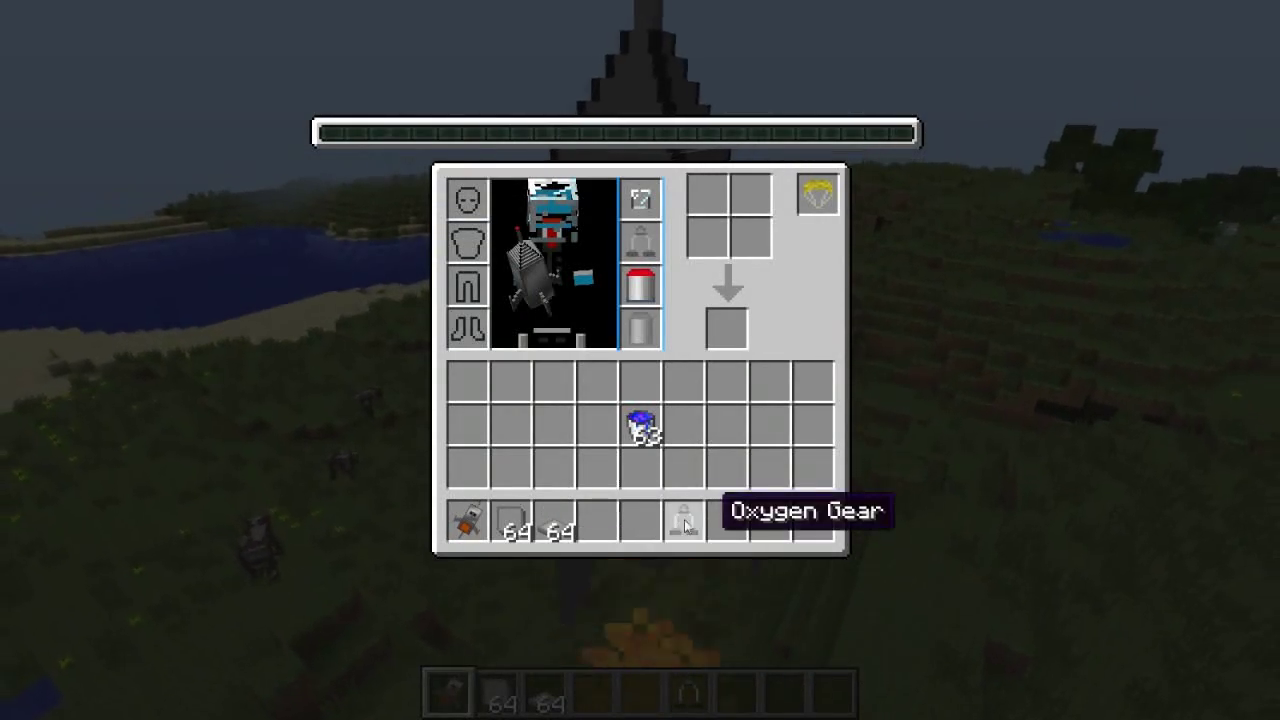
key("e")
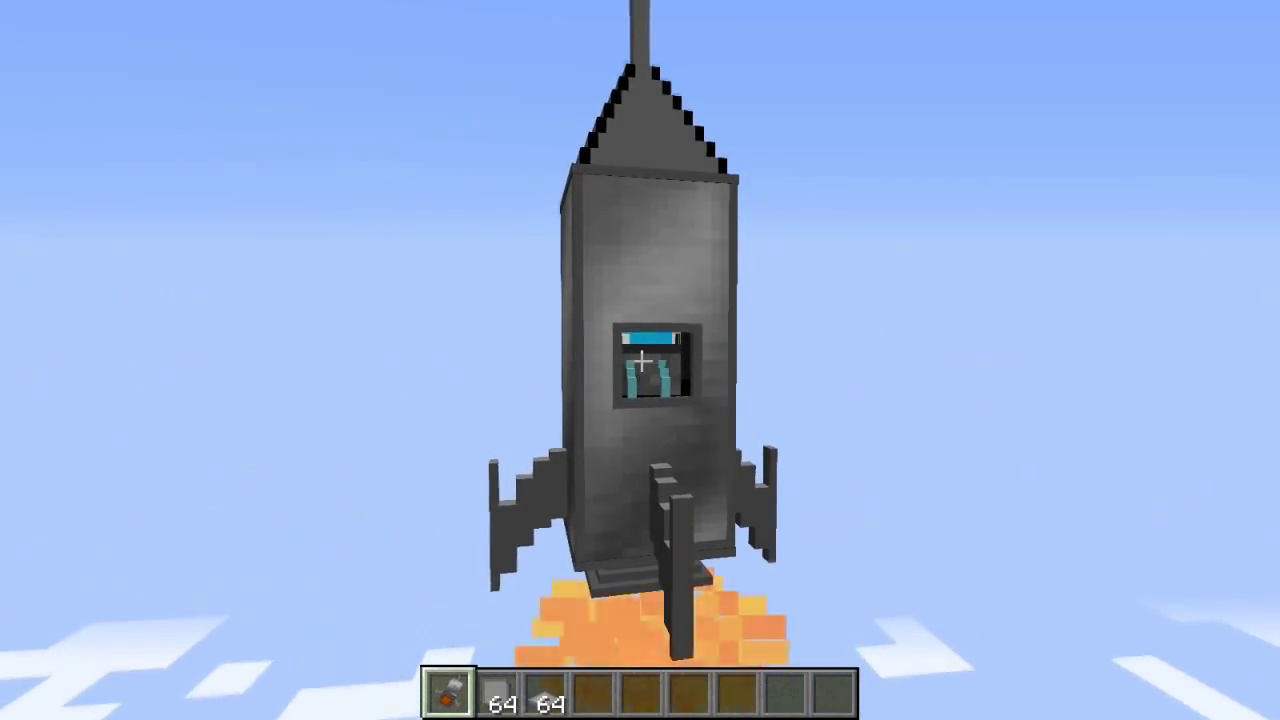
Step: Switch to survival mode with /gamemode 0, then pick Moon on the destination screen
key("e")
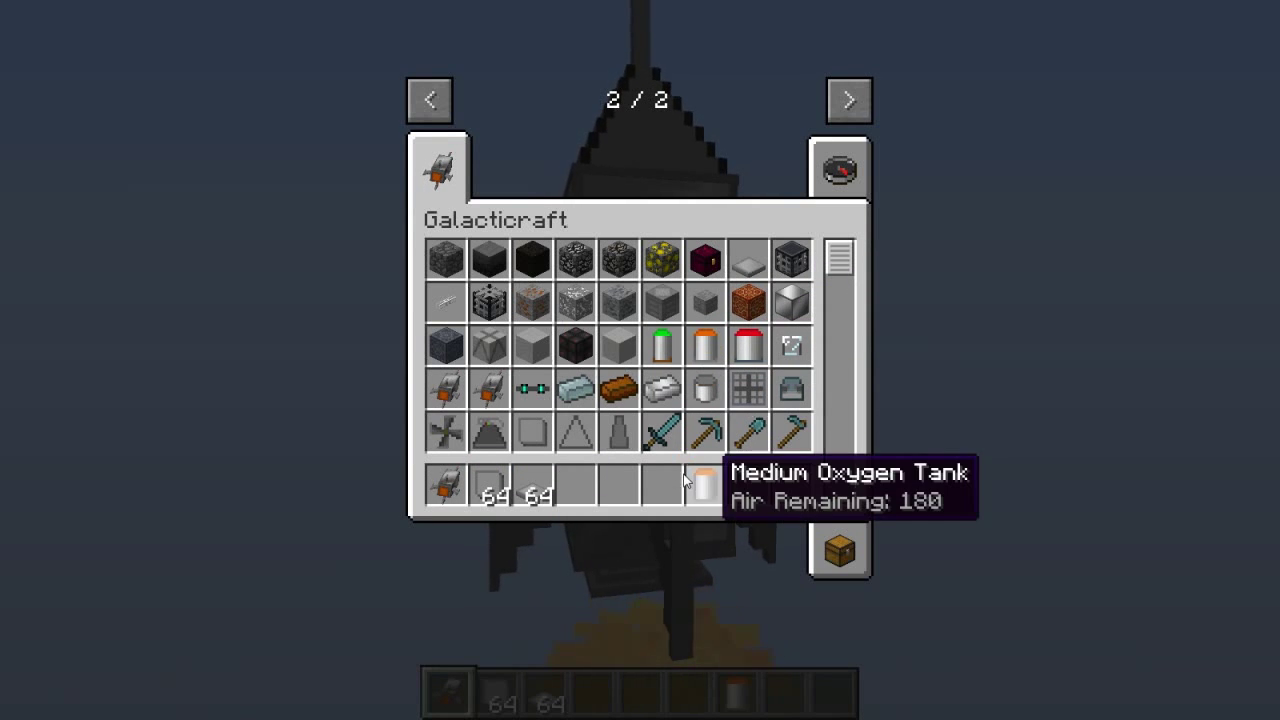
key("e")
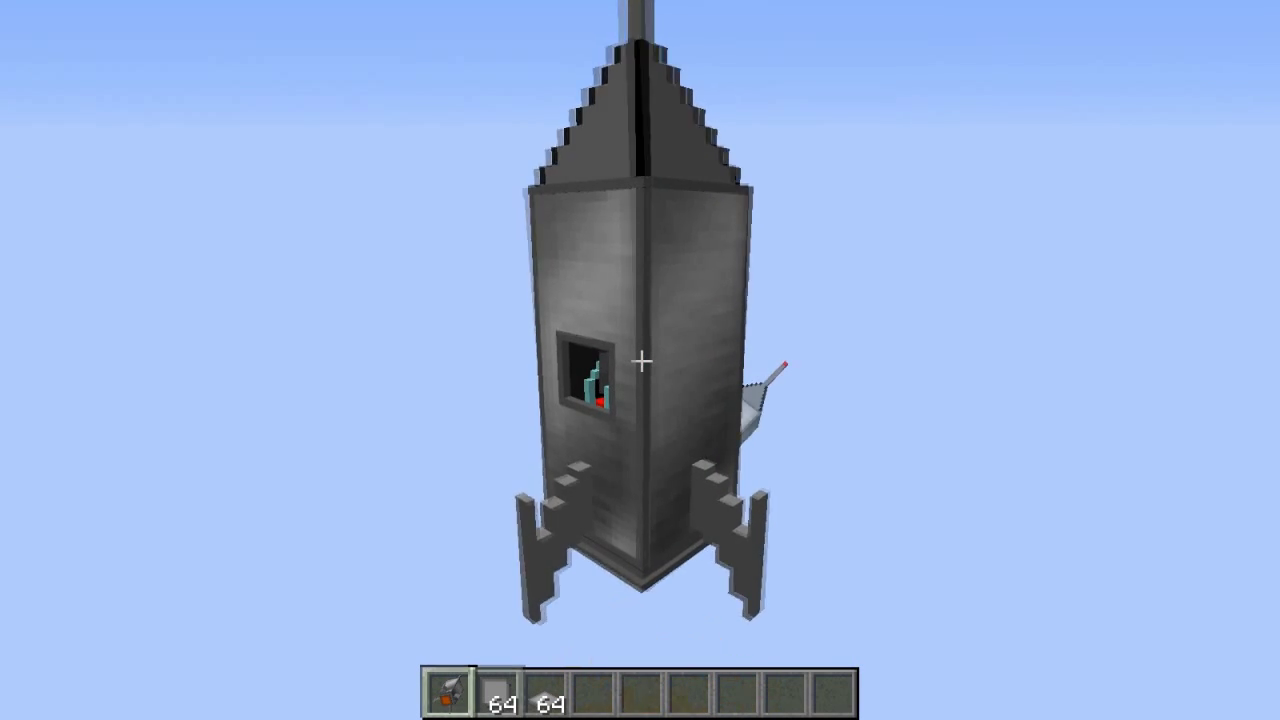
key("4")
key("t")
type("/gamemode 0")
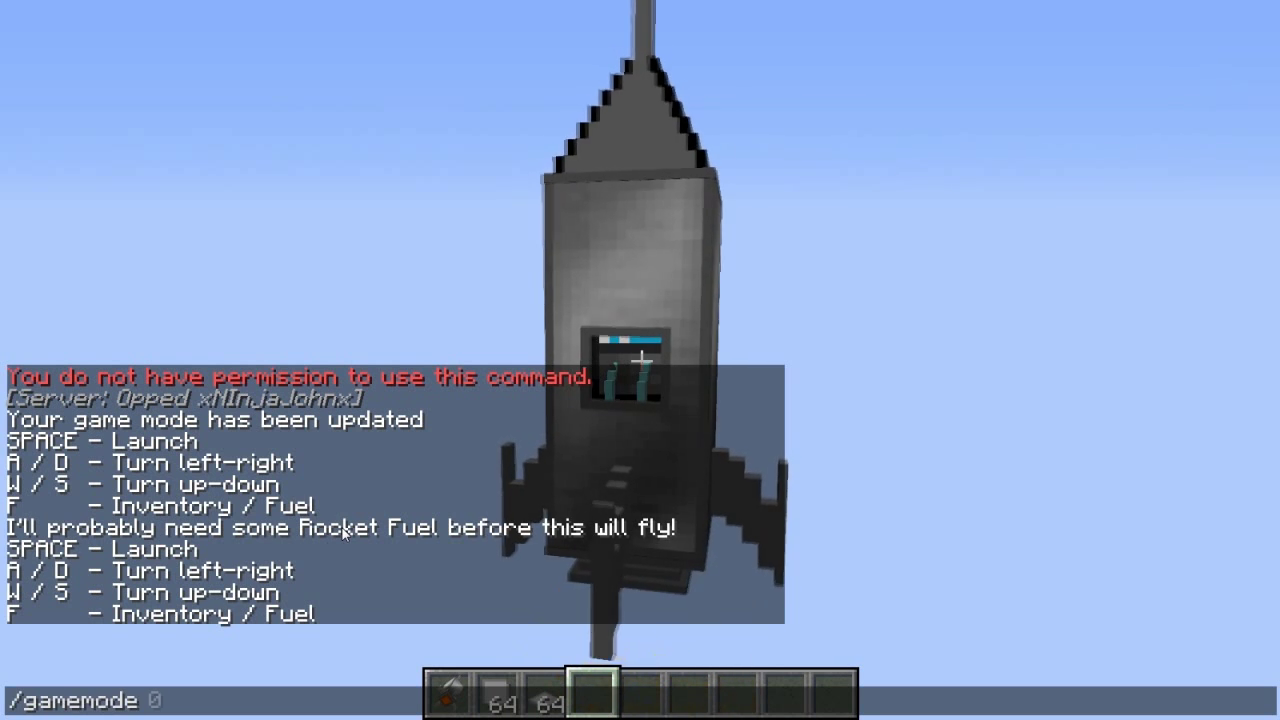
key("Return")
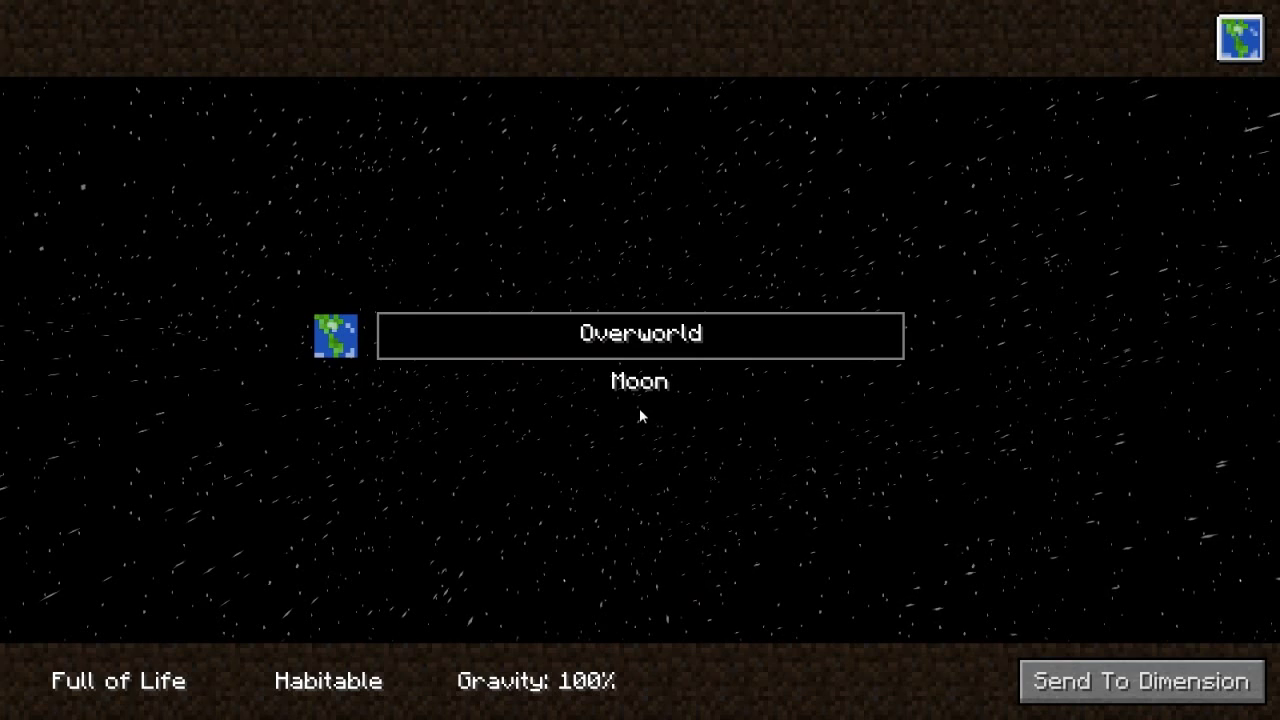
left_click(640, 406)
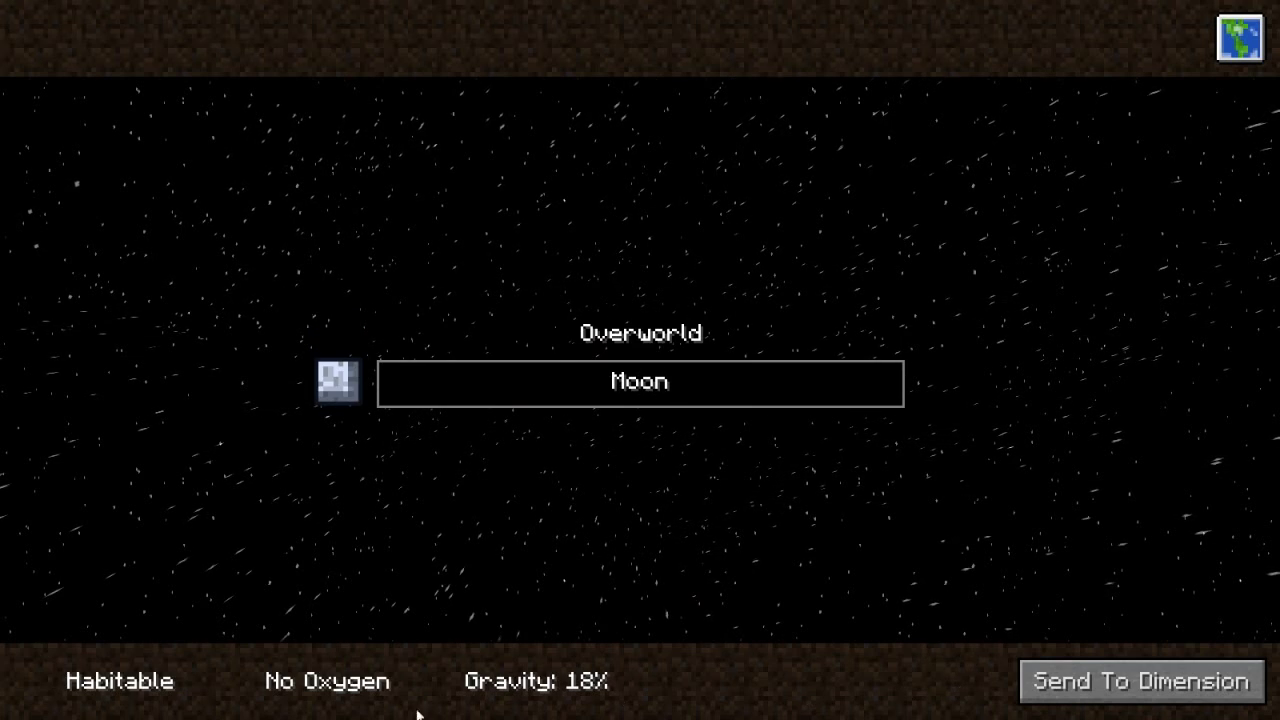
Step: Select Overworld, view and exit the solar-system map, then send the rocket to the dimension
left_click(640, 332)
left_click(1240, 38)
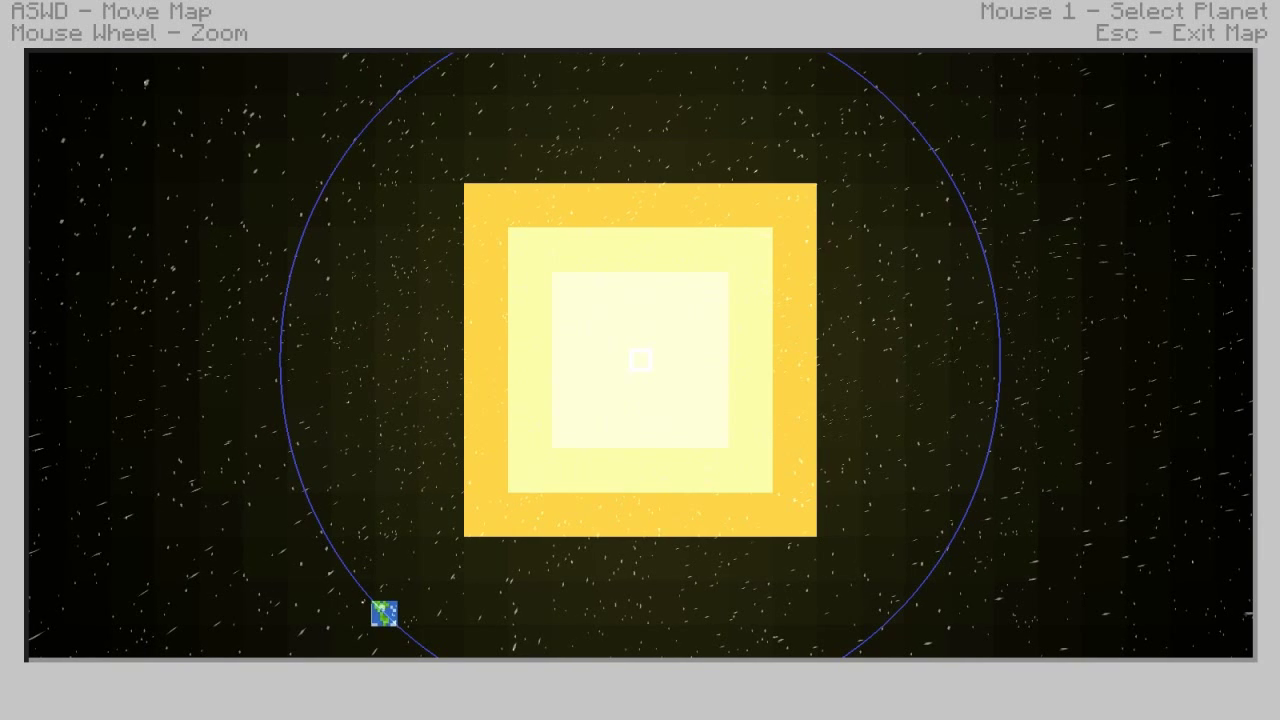
key("Escape")
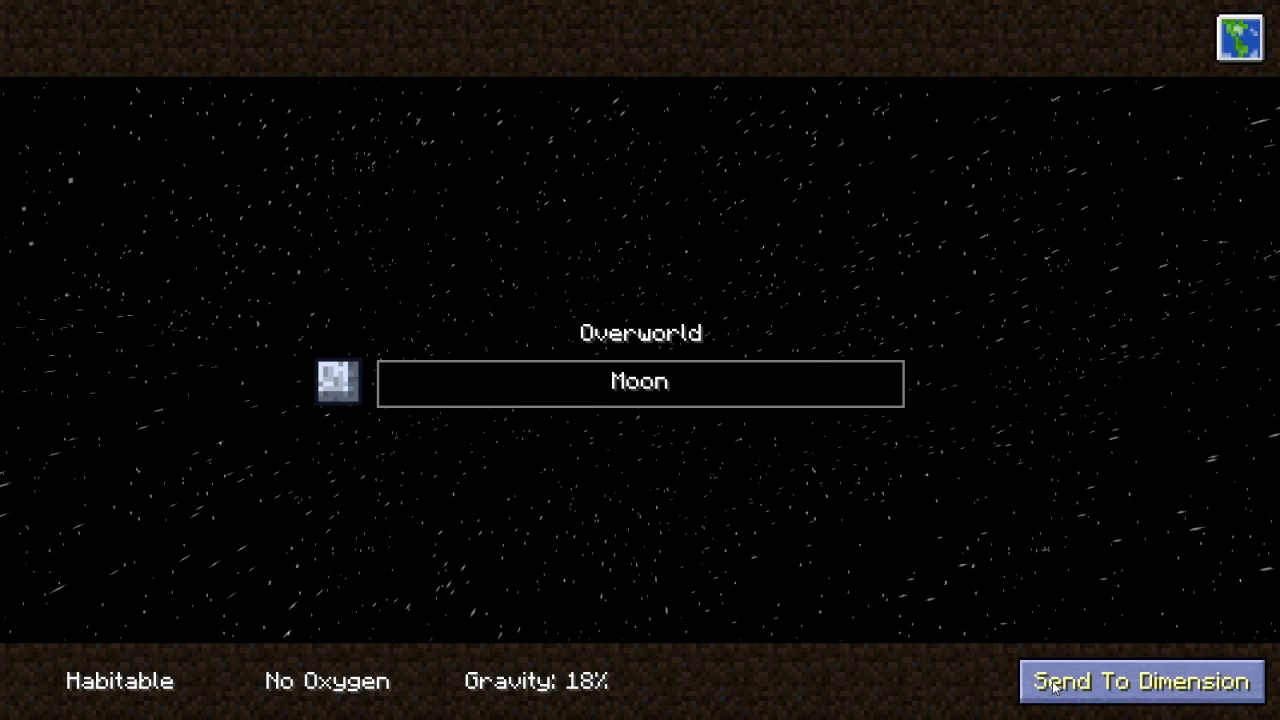
left_click(1075, 690)
scroll(640, 360, "up", 1)
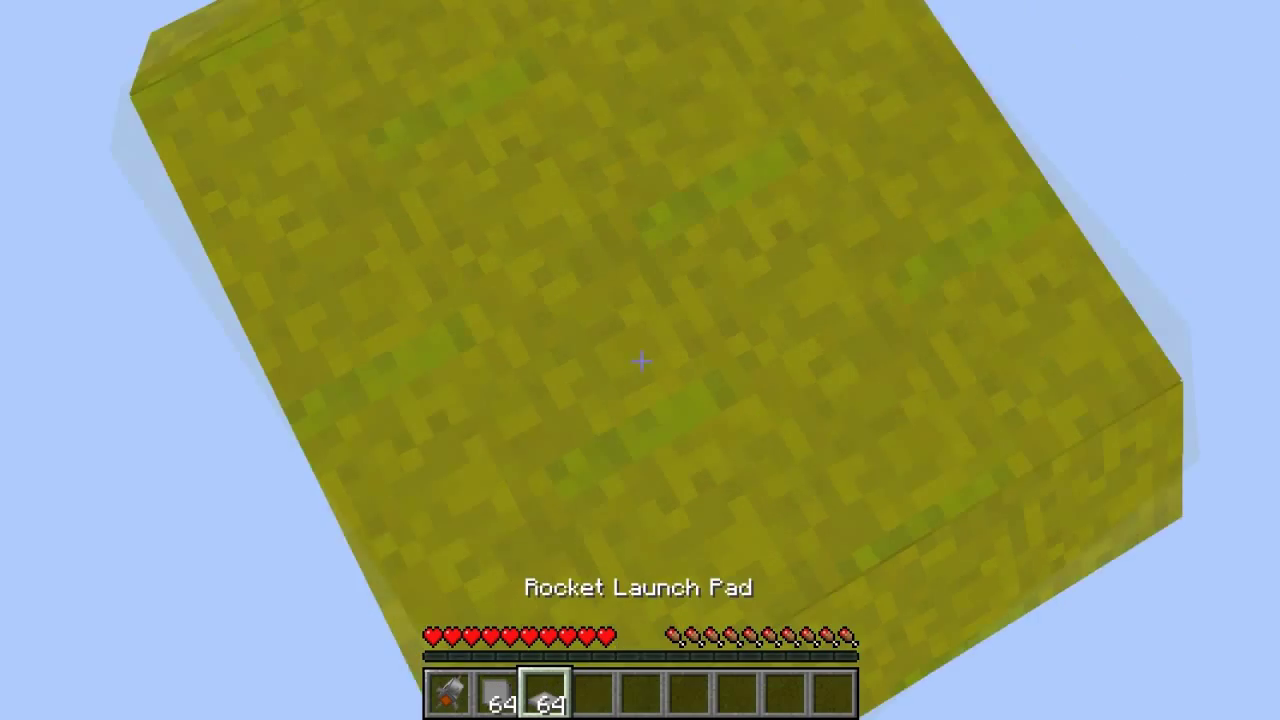